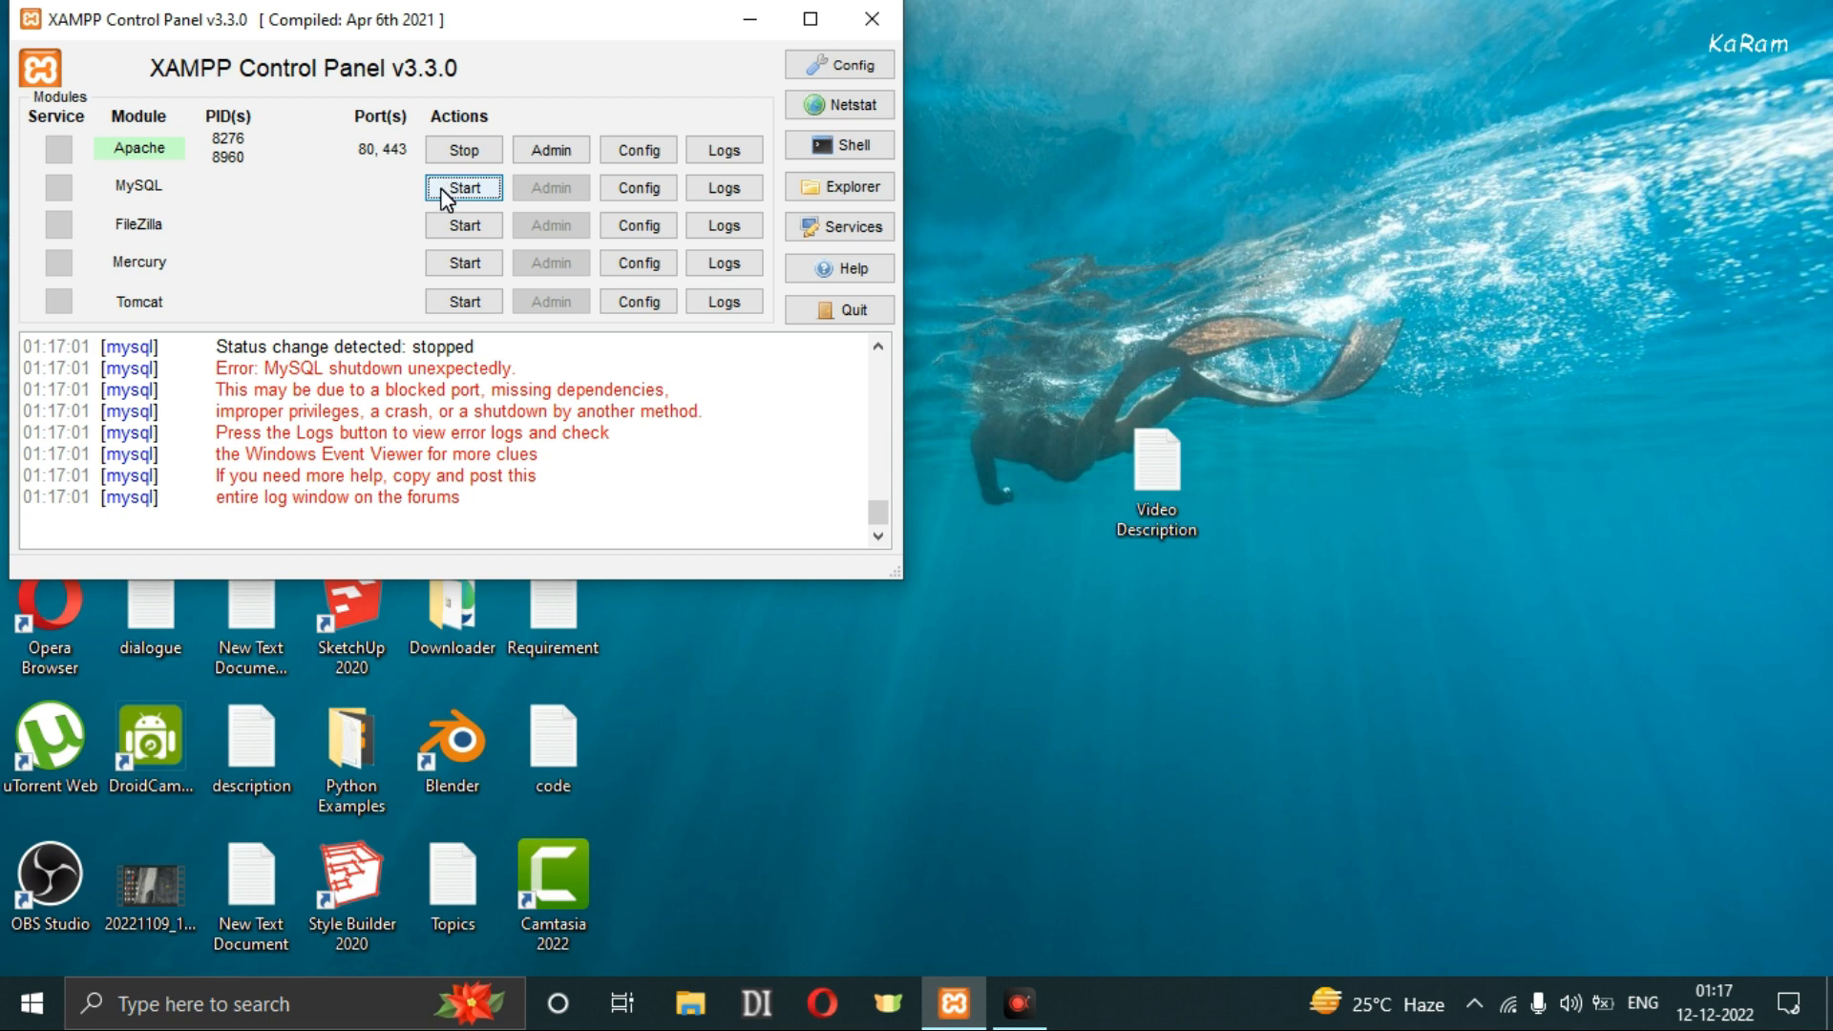
Try to start the MySQL module, and minimize the control panel window.
{"action": "left_click", "coordinate": [447, 188]}
{"action": "left_click", "coordinate": [452, 195]}
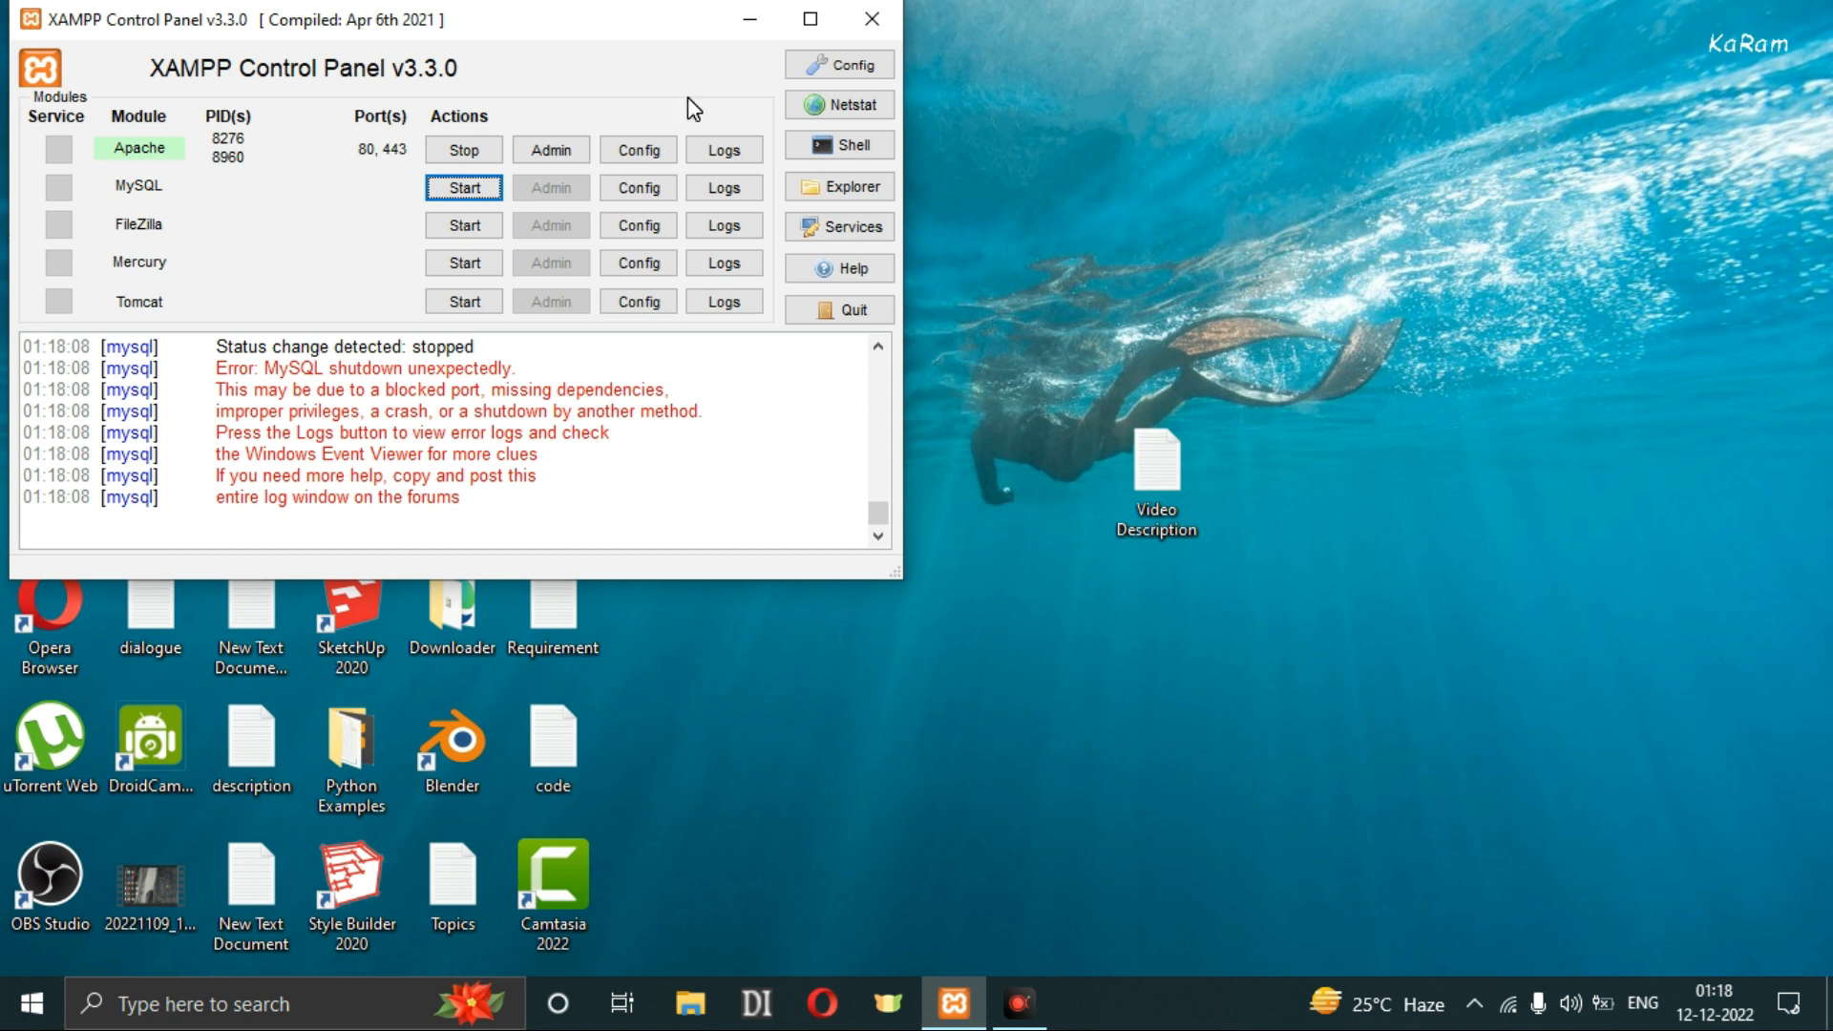
{"action": "left_click", "coordinate": [750, 21]}
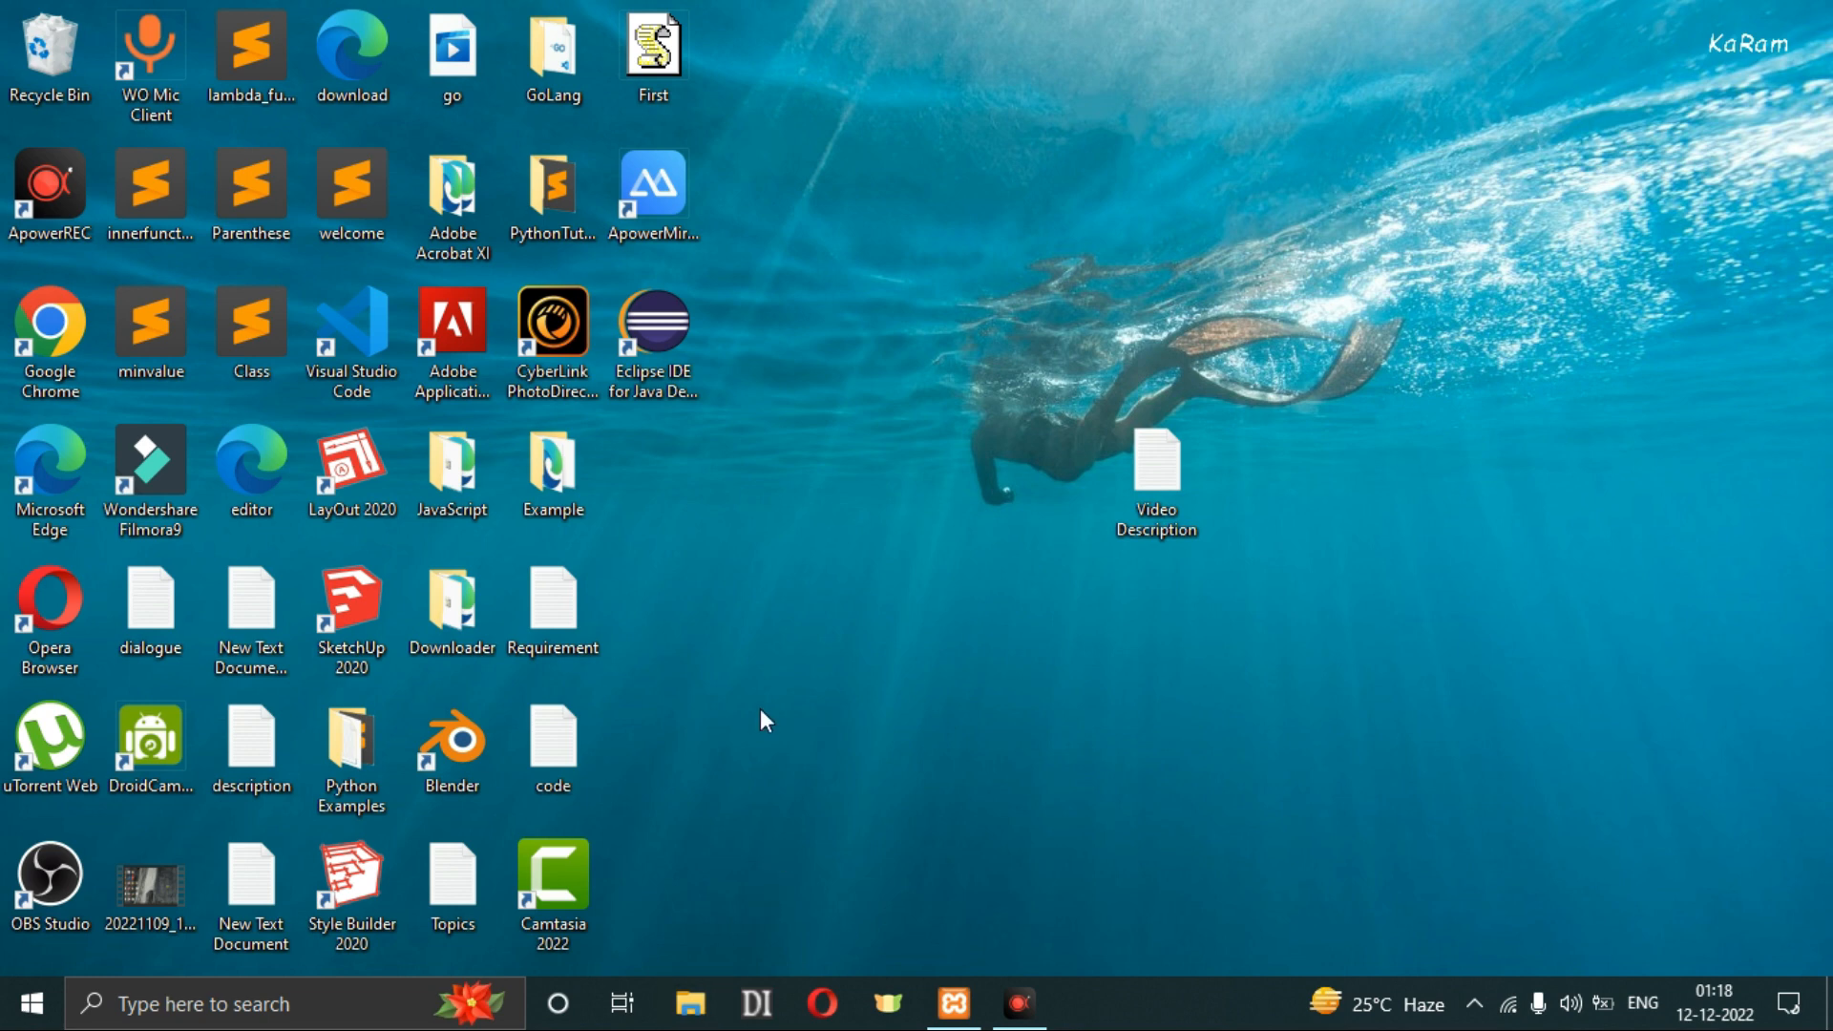
In File Explorer, open the folder C:\xampp\mysql\data.
{"action": "key", "text": "super+e"}
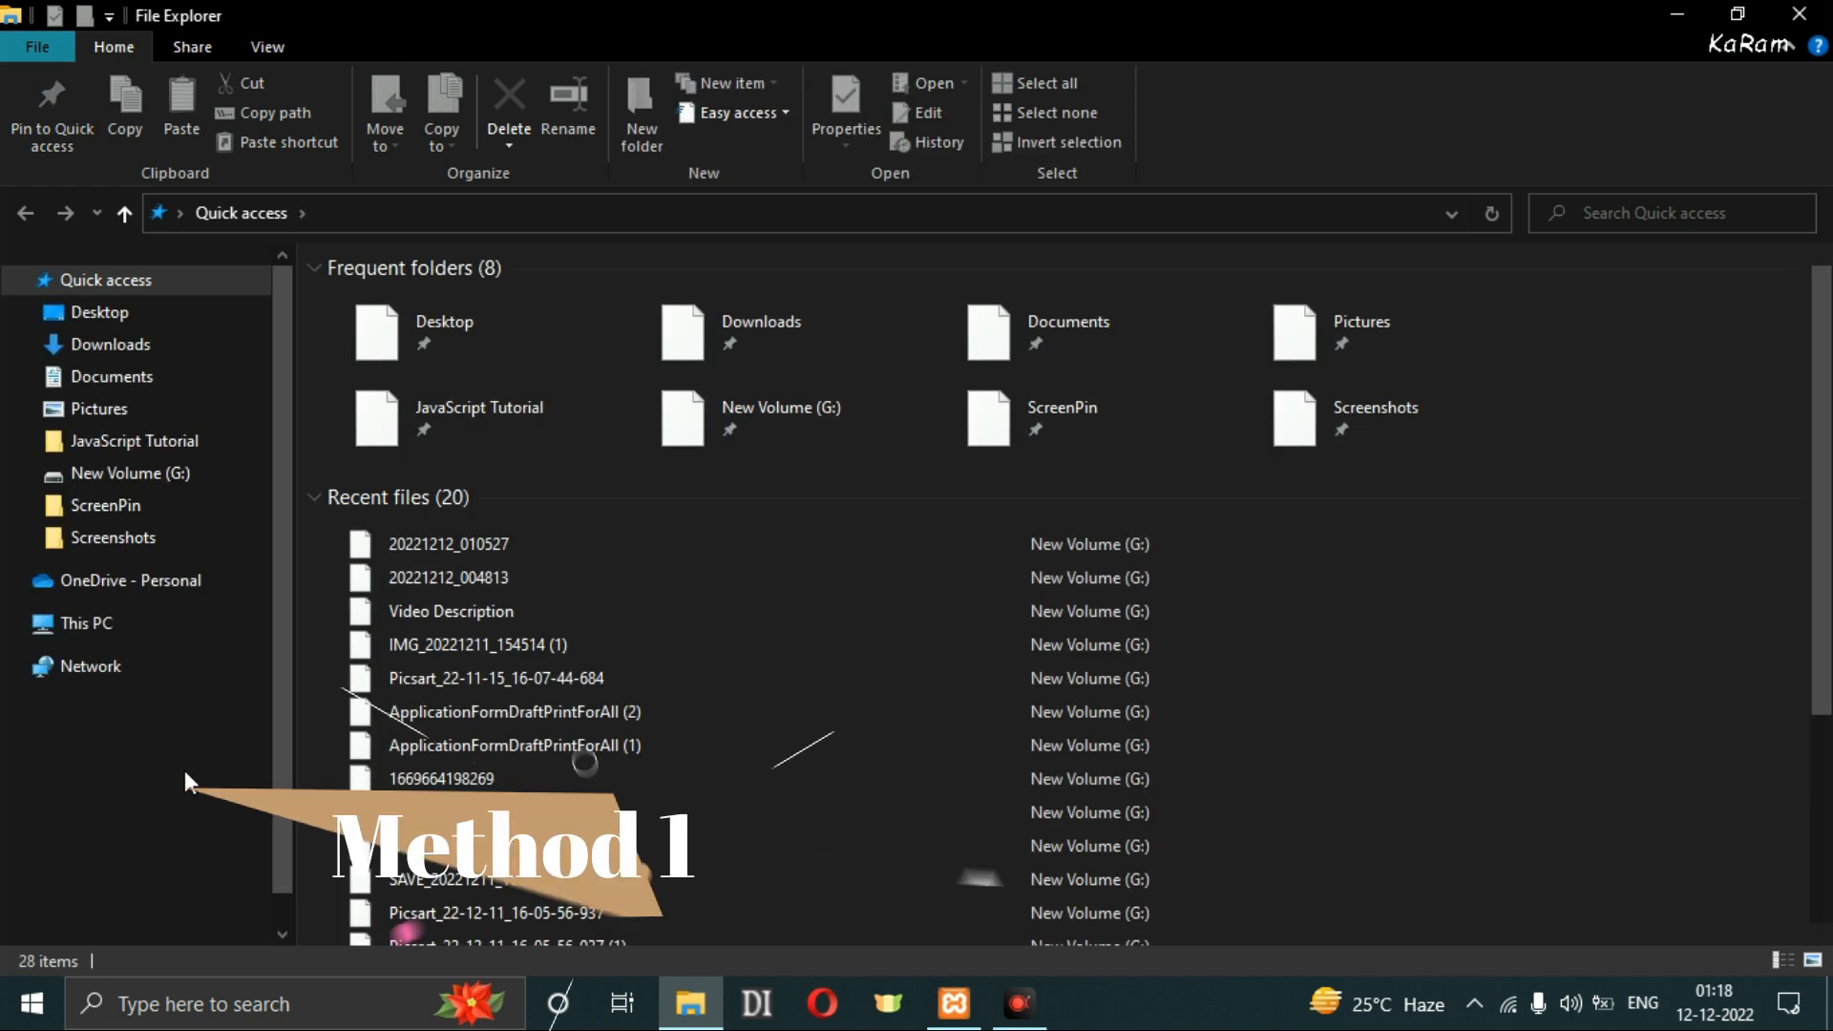
{"action": "left_click", "coordinate": [100, 880]}
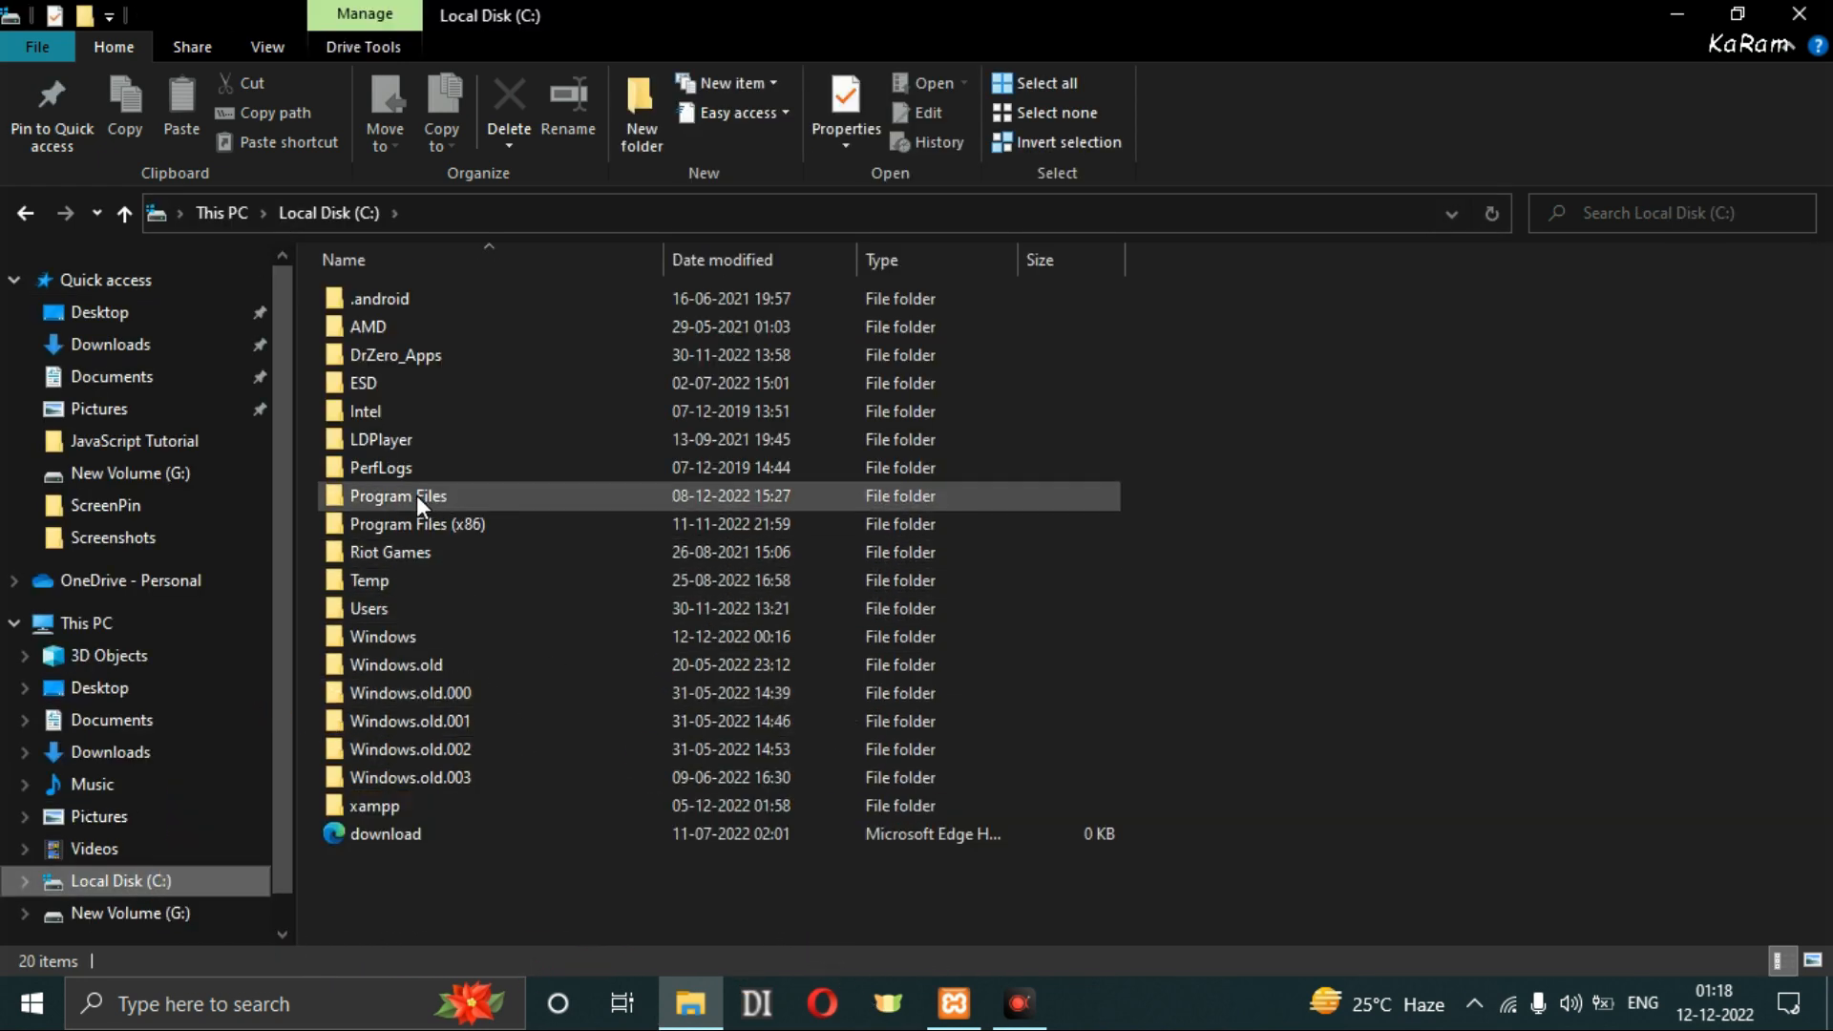
{"action": "left_click", "coordinate": [403, 809]}
{"action": "left_click", "coordinate": [403, 808]}
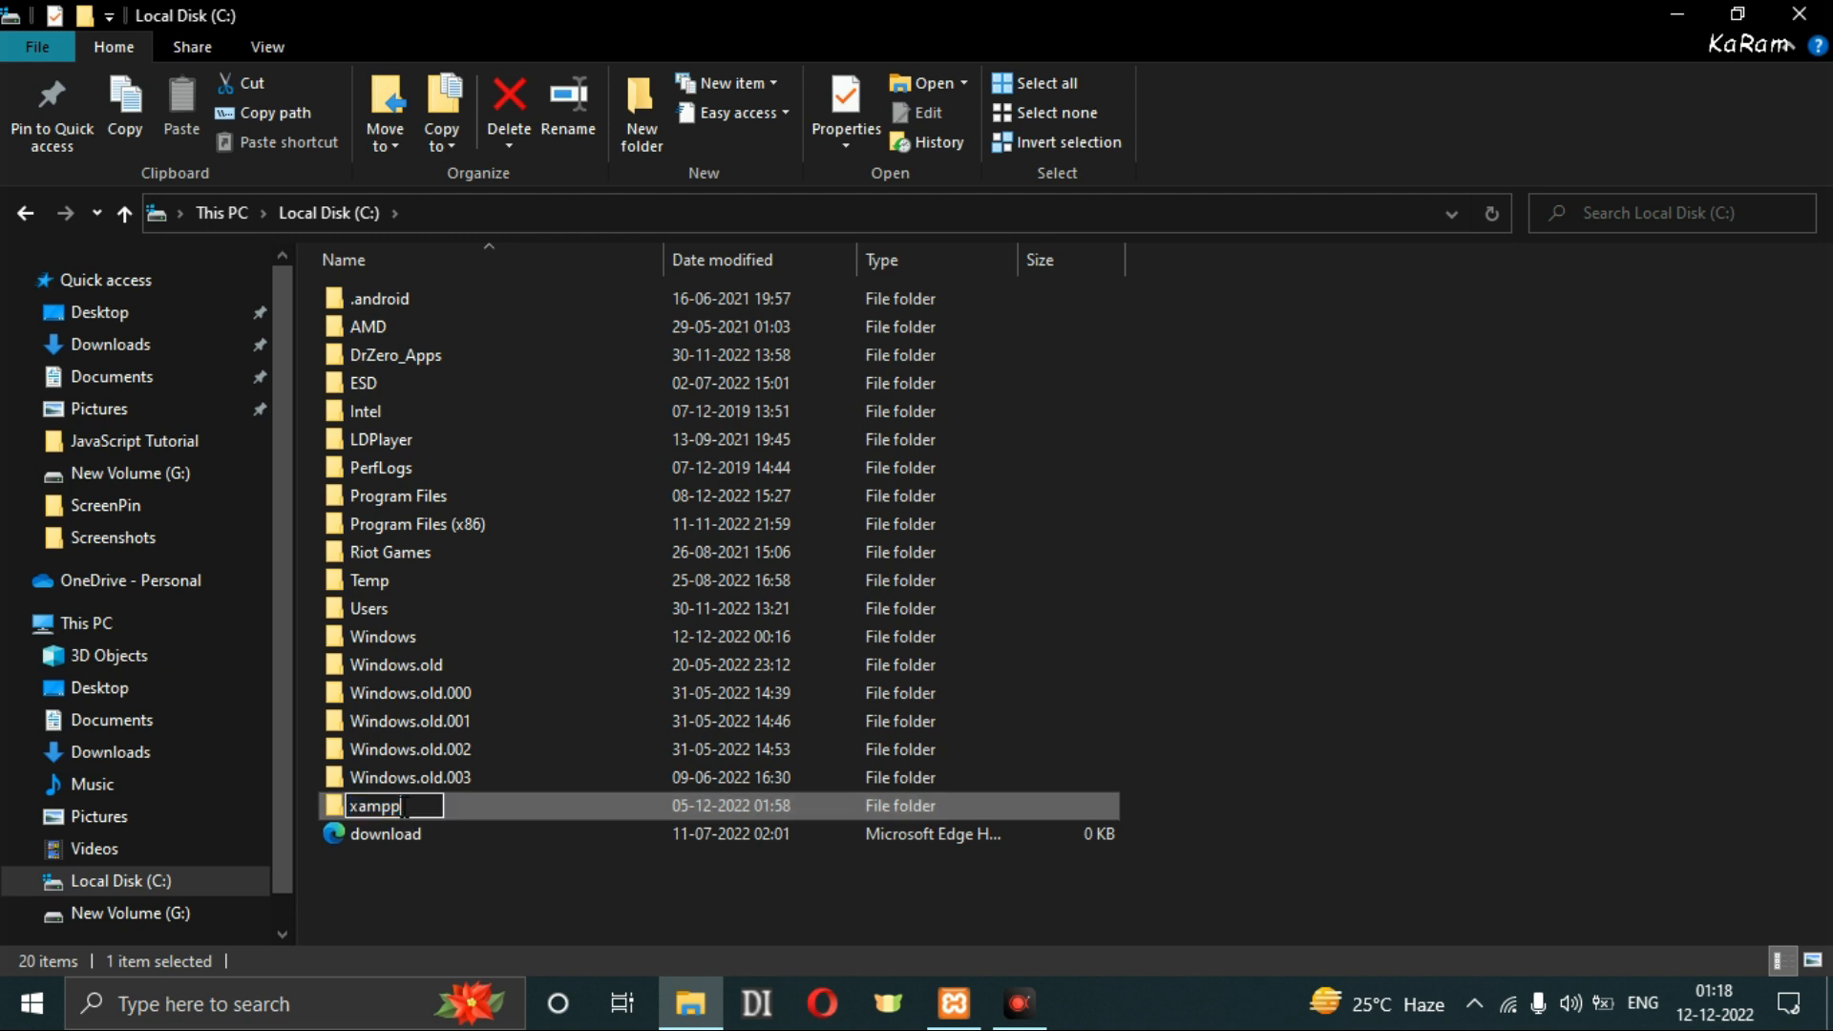
{"action": "double_click", "coordinate": [460, 803]}
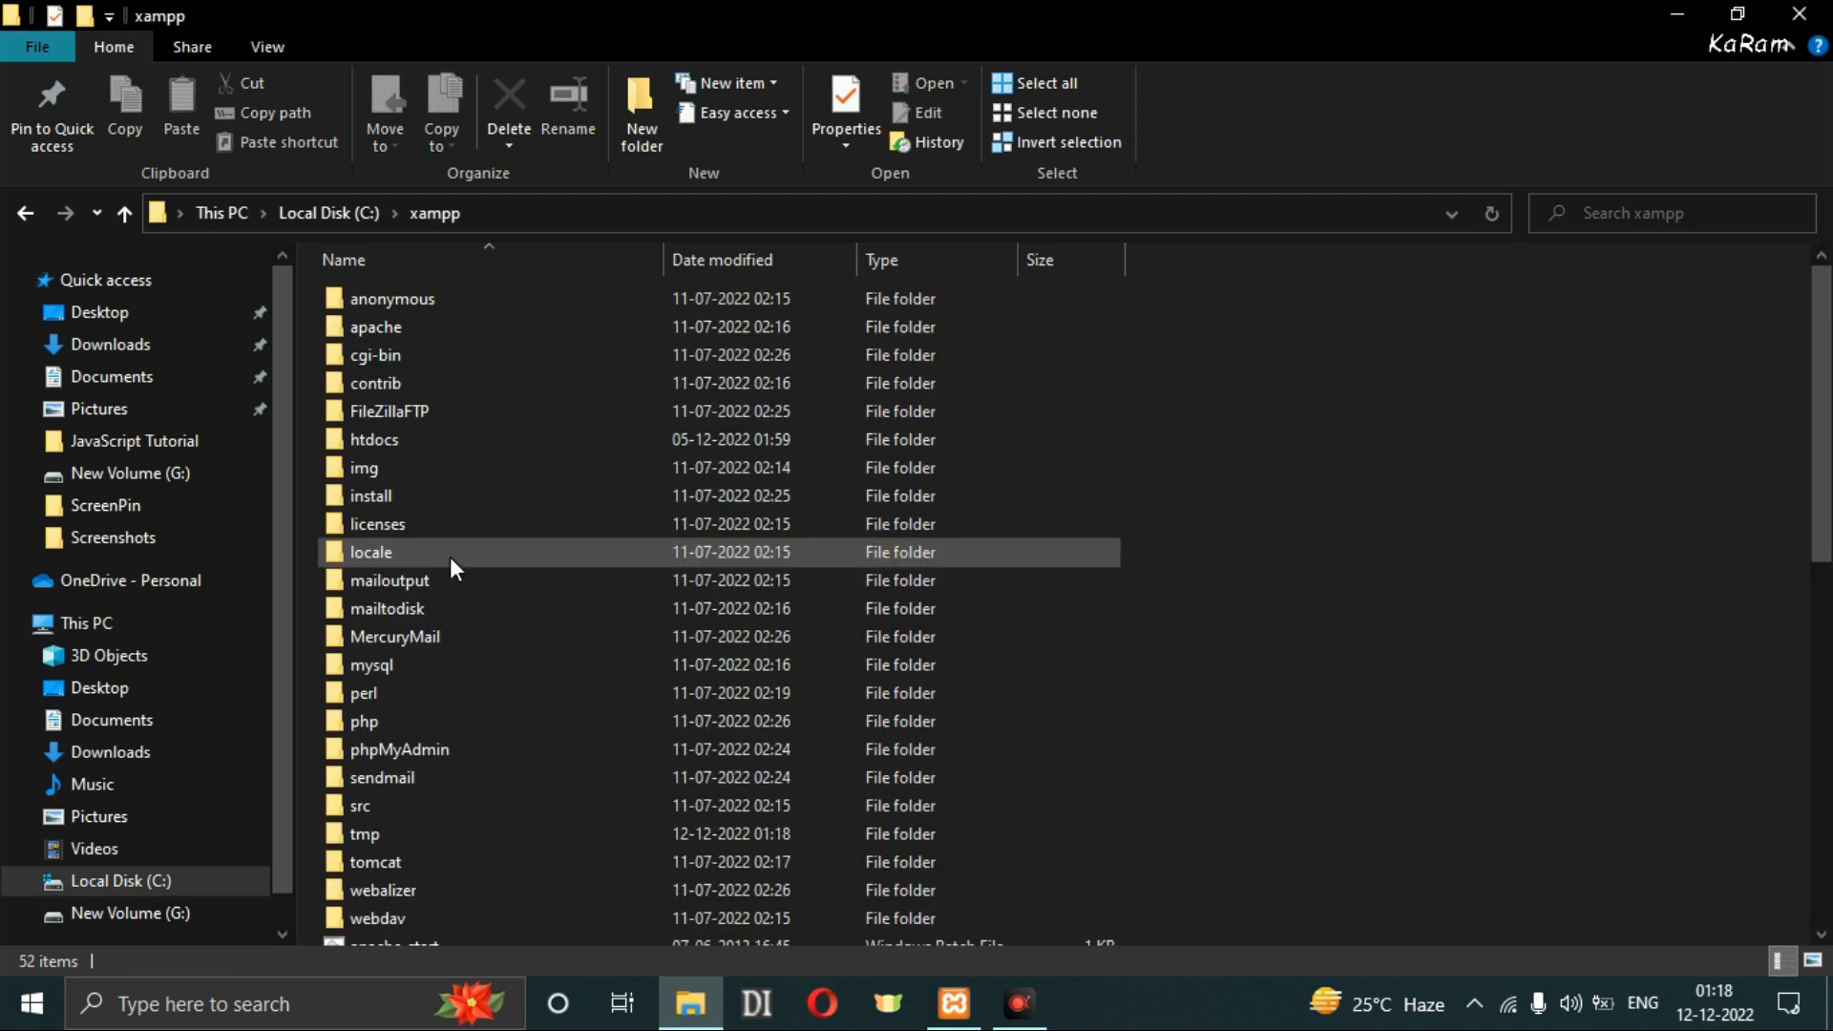
{"action": "double_click", "coordinate": [397, 663]}
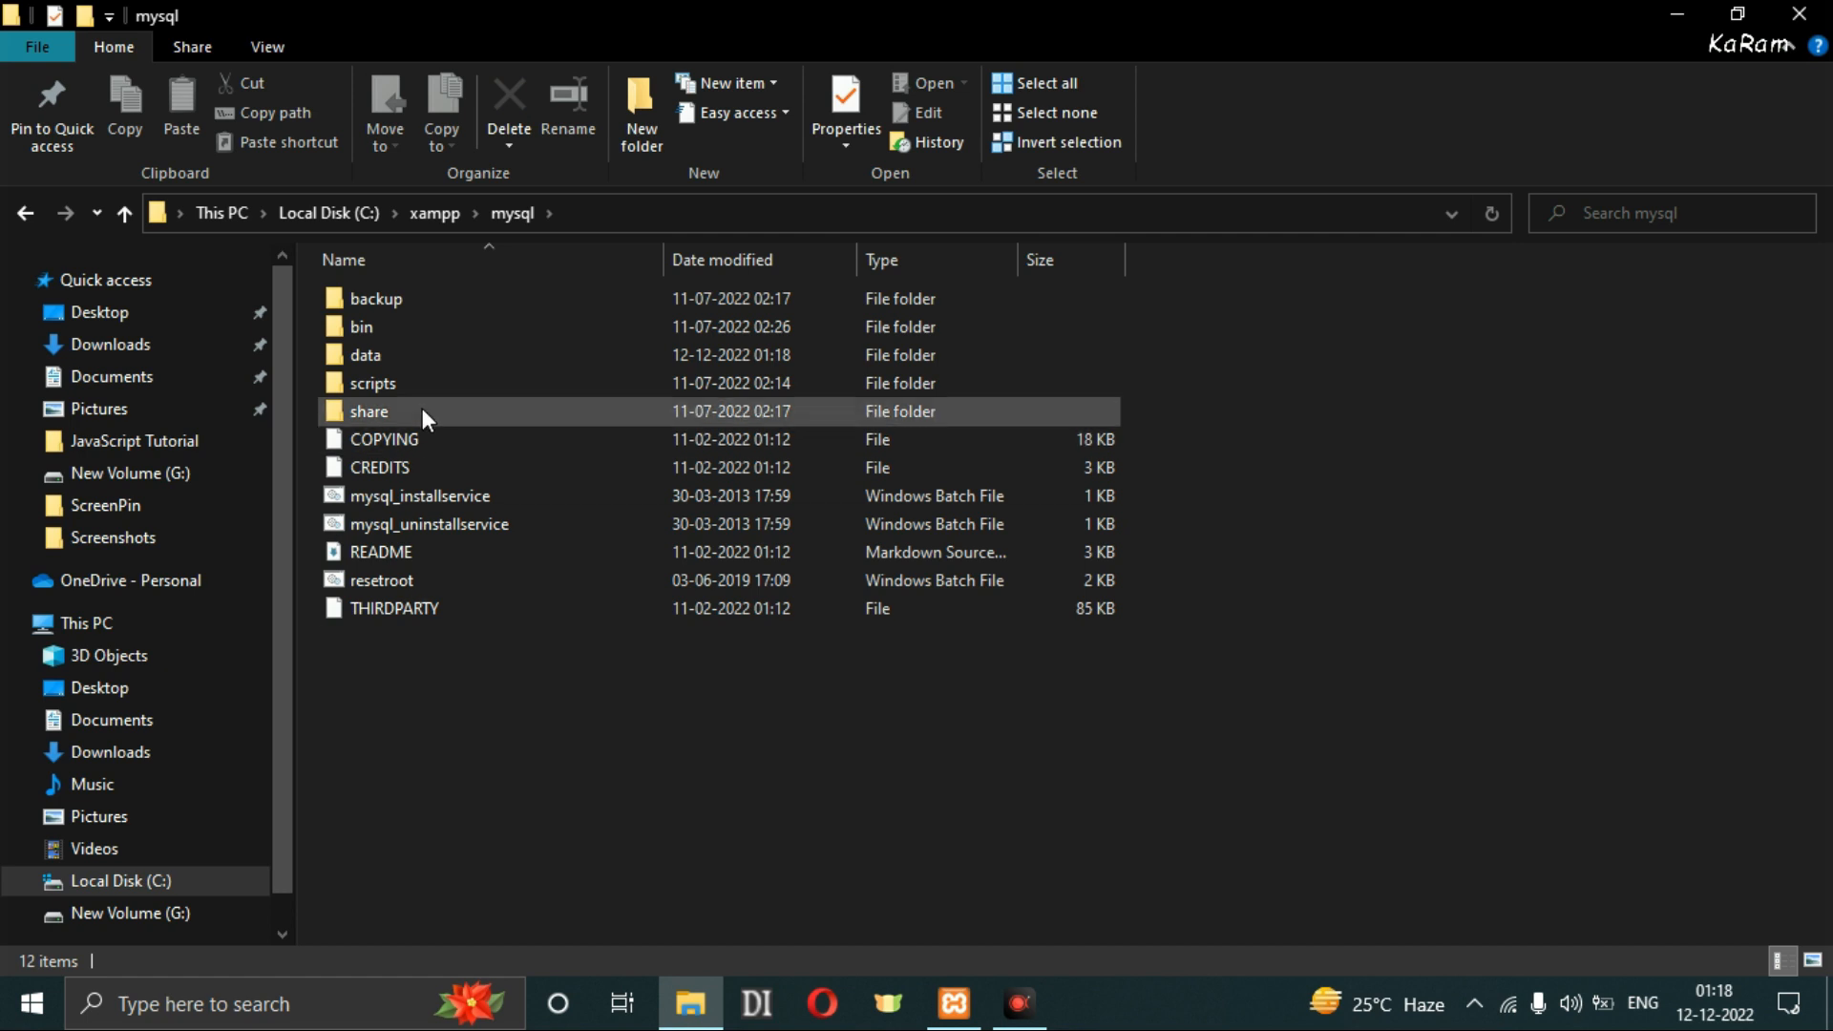
{"action": "double_click", "coordinate": [399, 353]}
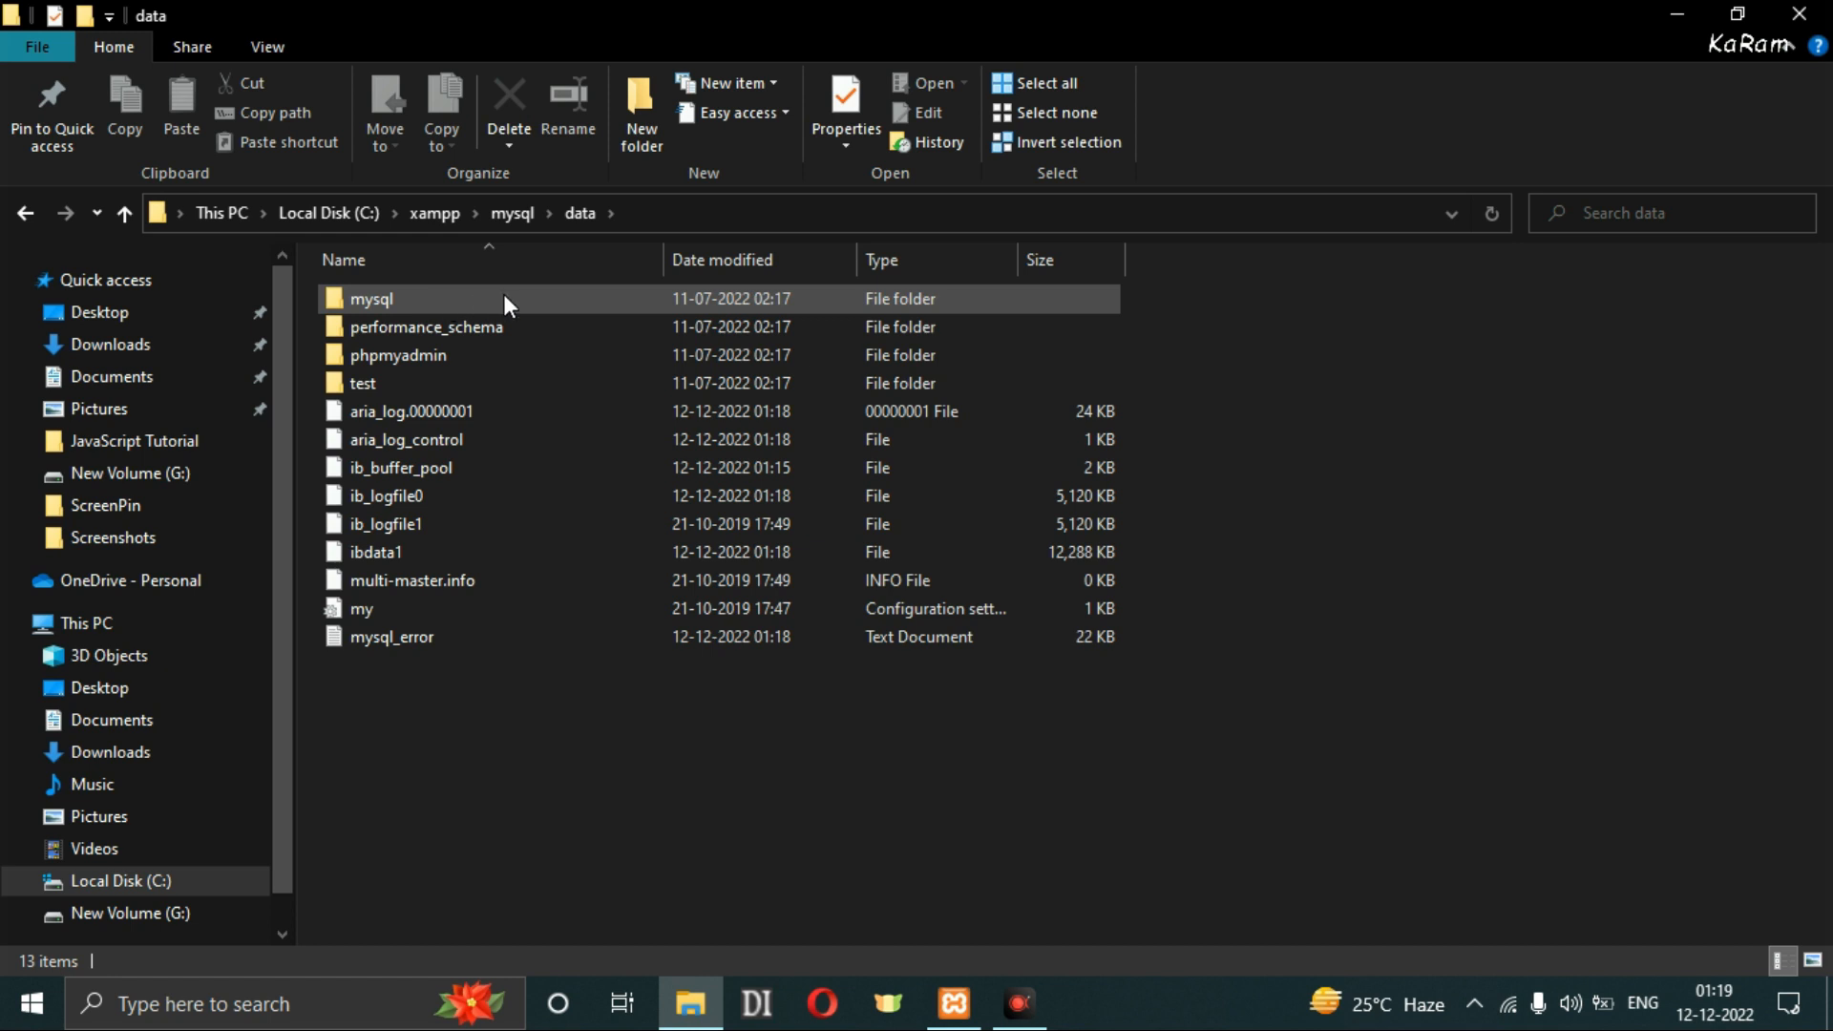
Go back to the mysql folder and create a new folder in it, keeping its default name.
{"action": "left_click", "coordinate": [512, 223]}
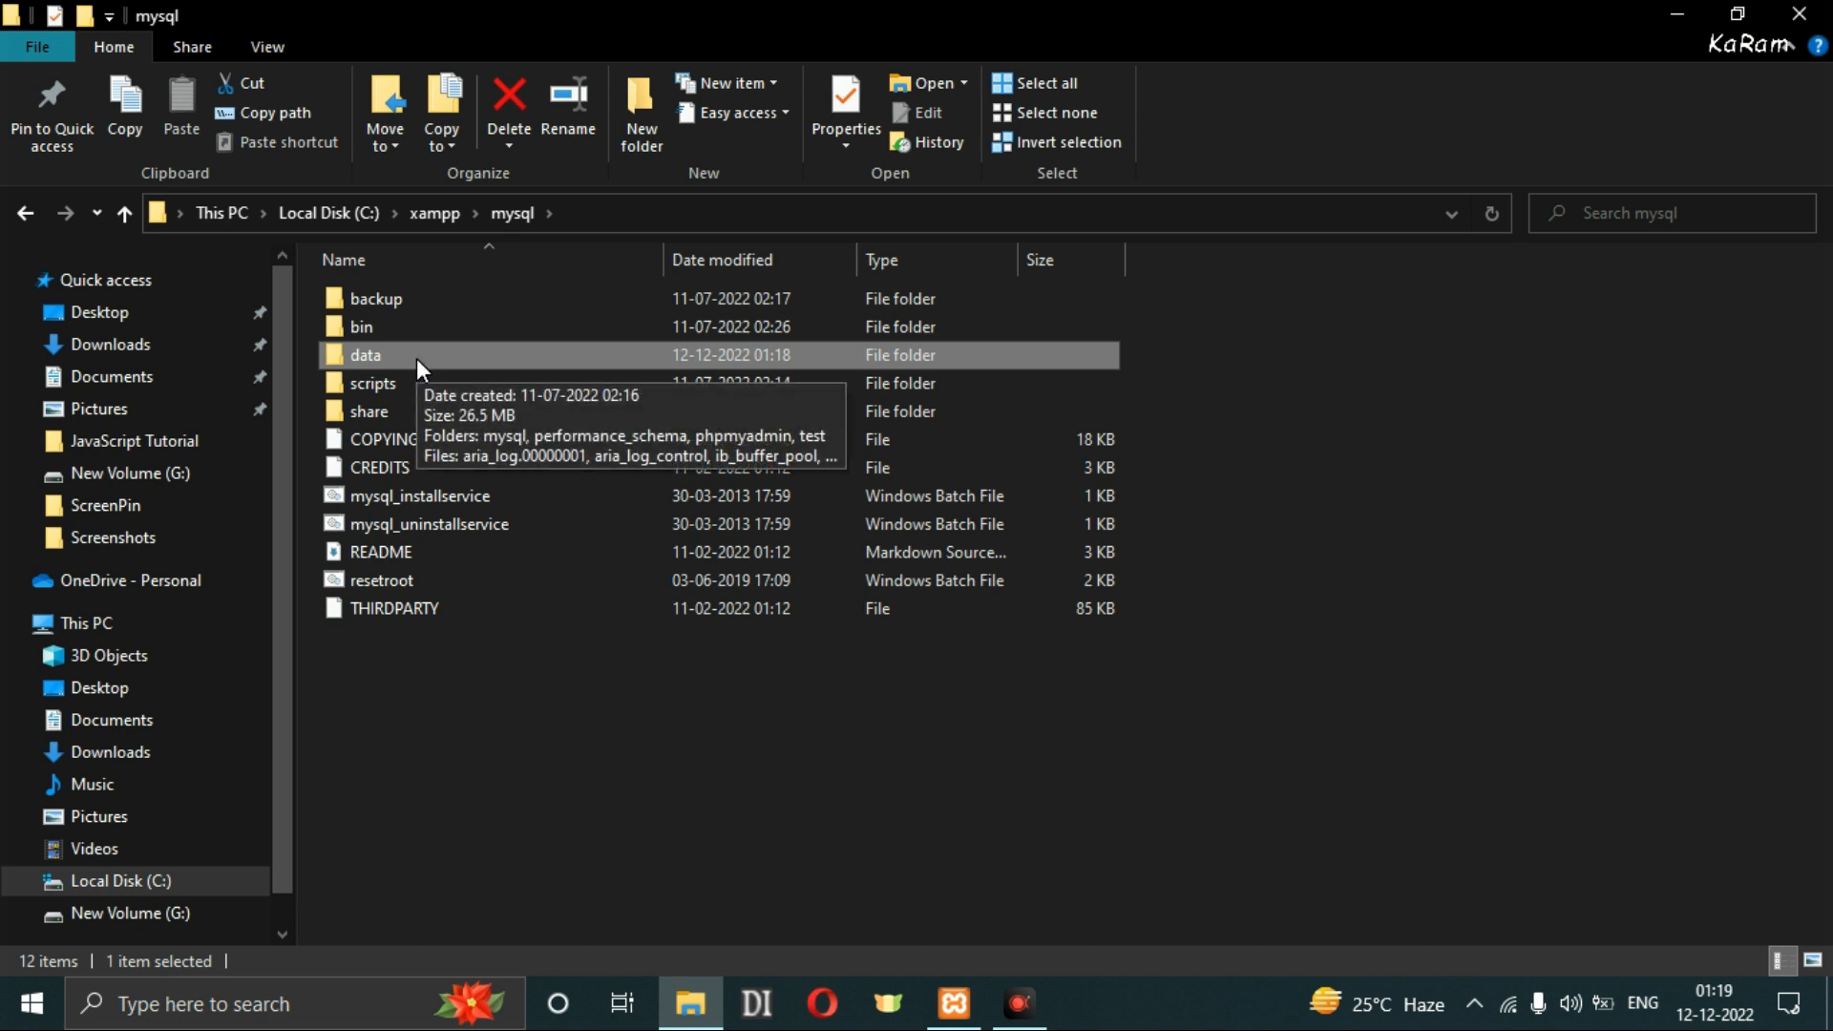
{"action": "left_click", "coordinate": [646, 115]}
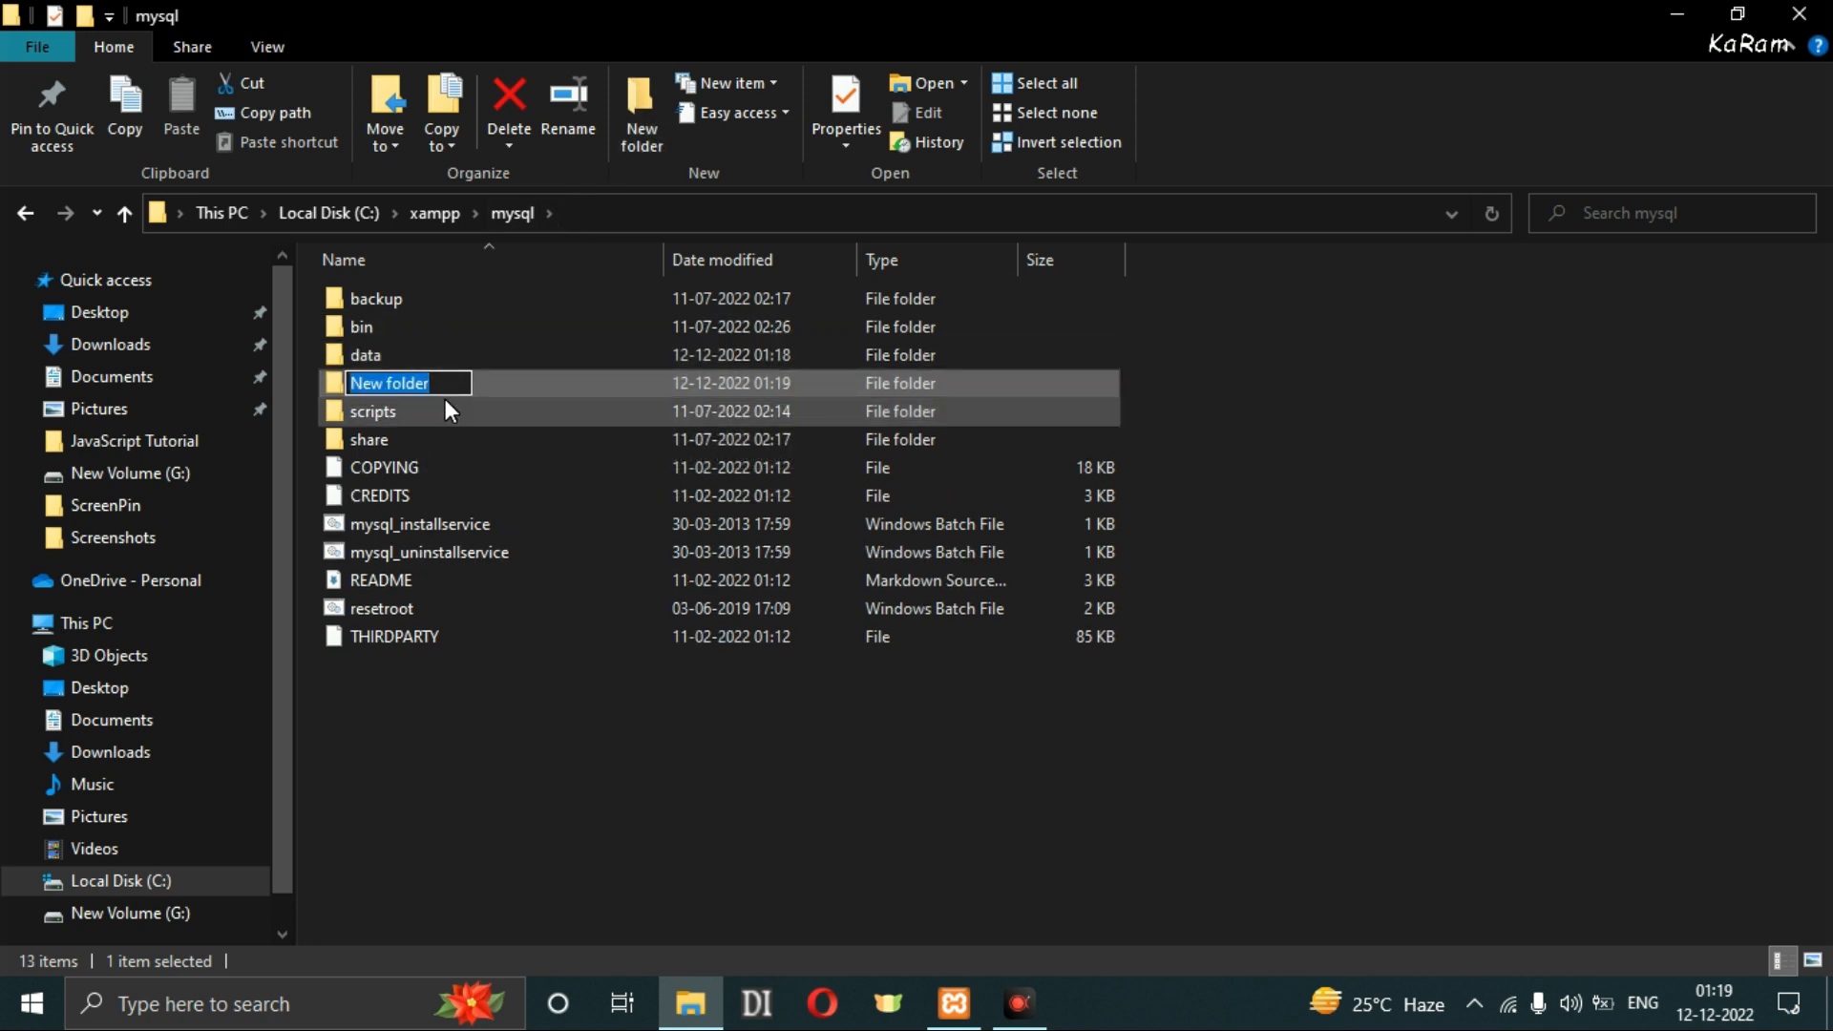
{"action": "type", "text": "daa"}
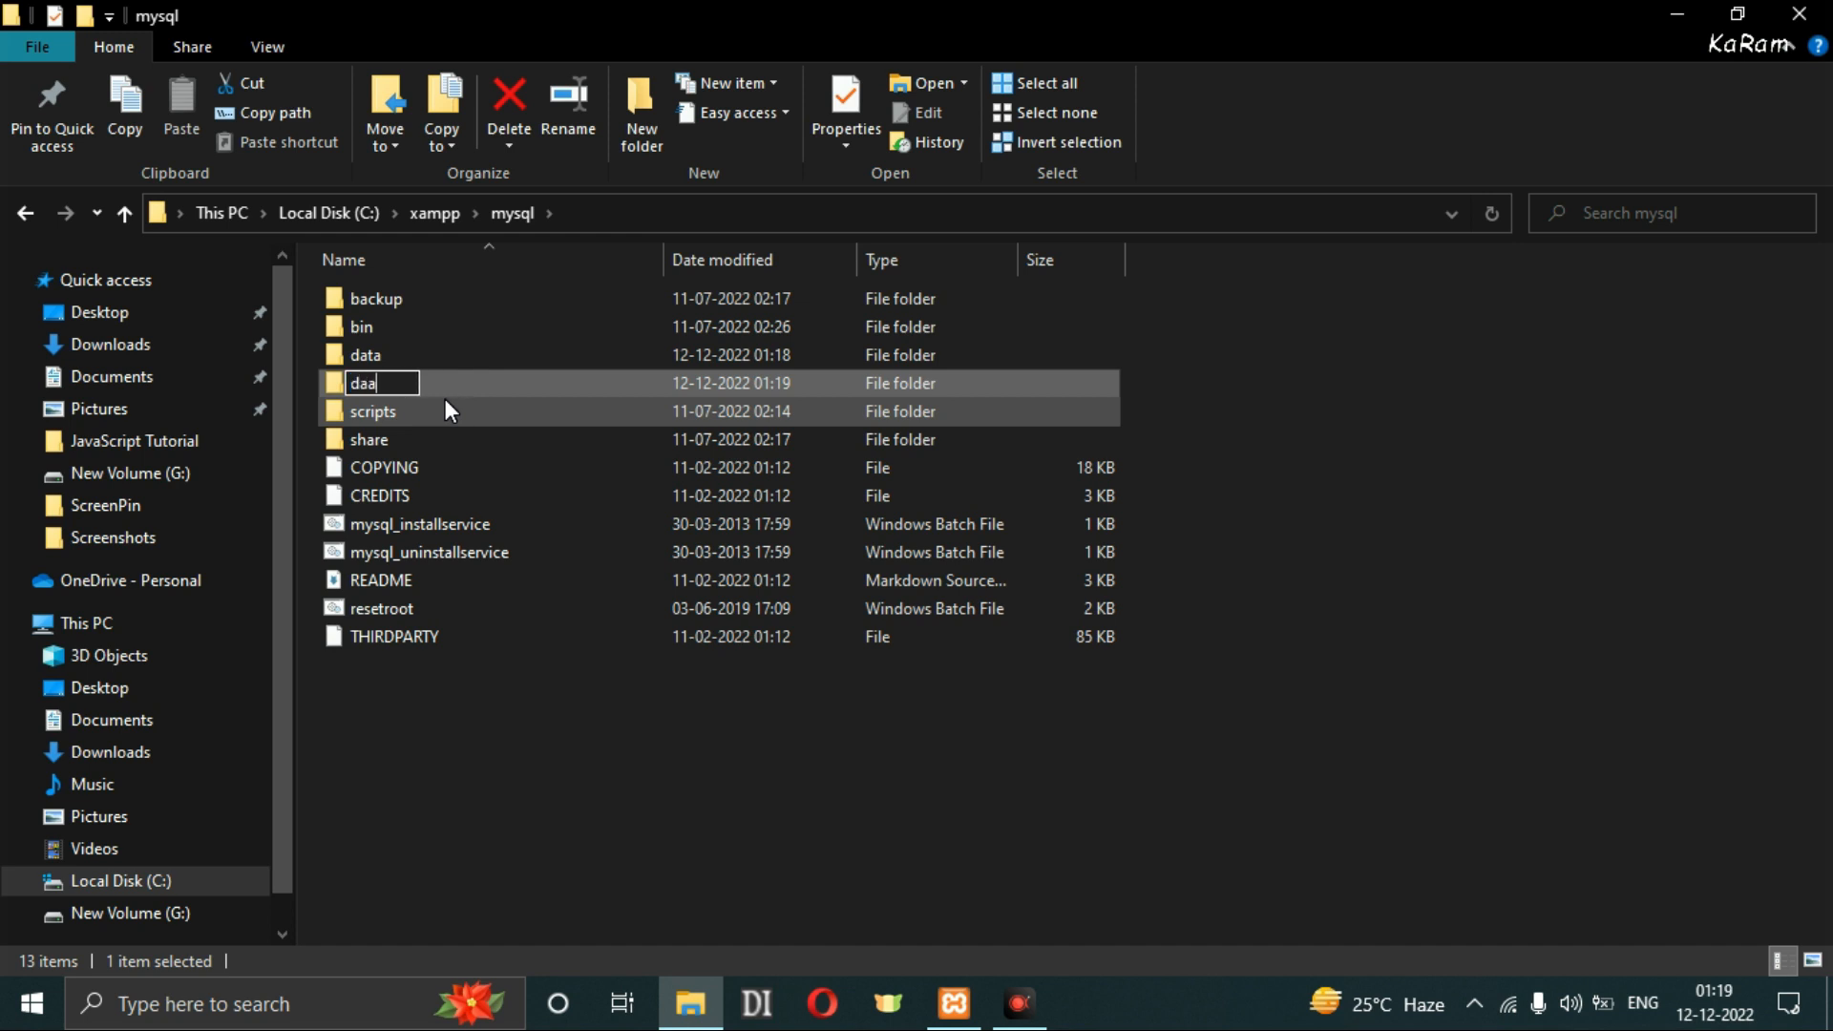
{"action": "key", "text": "BackSpace"}
{"action": "key", "text": "BackSpace"}
{"action": "key", "text": "BackSpace"}
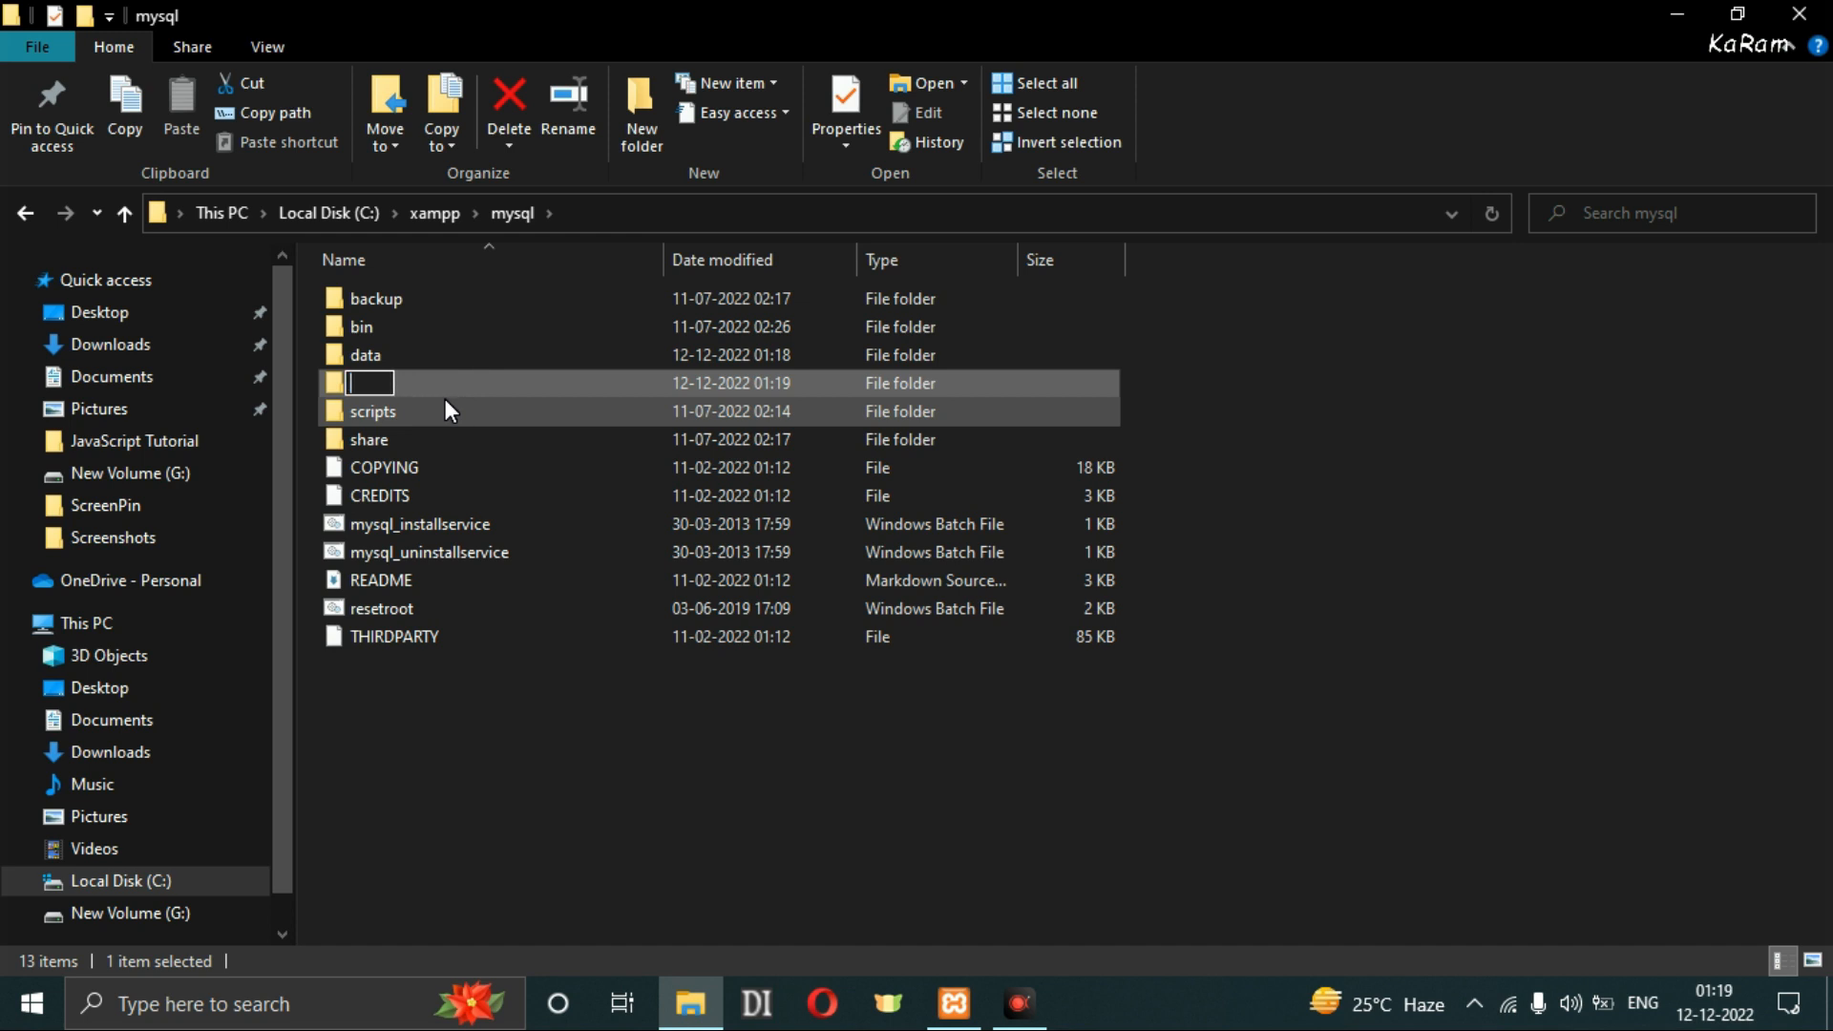
{"action": "key", "text": "Escape"}
{"action": "left_click", "coordinate": [505, 757]}
Rename the data folder inside mysql as data_old.
{"action": "left_click", "coordinate": [385, 356]}
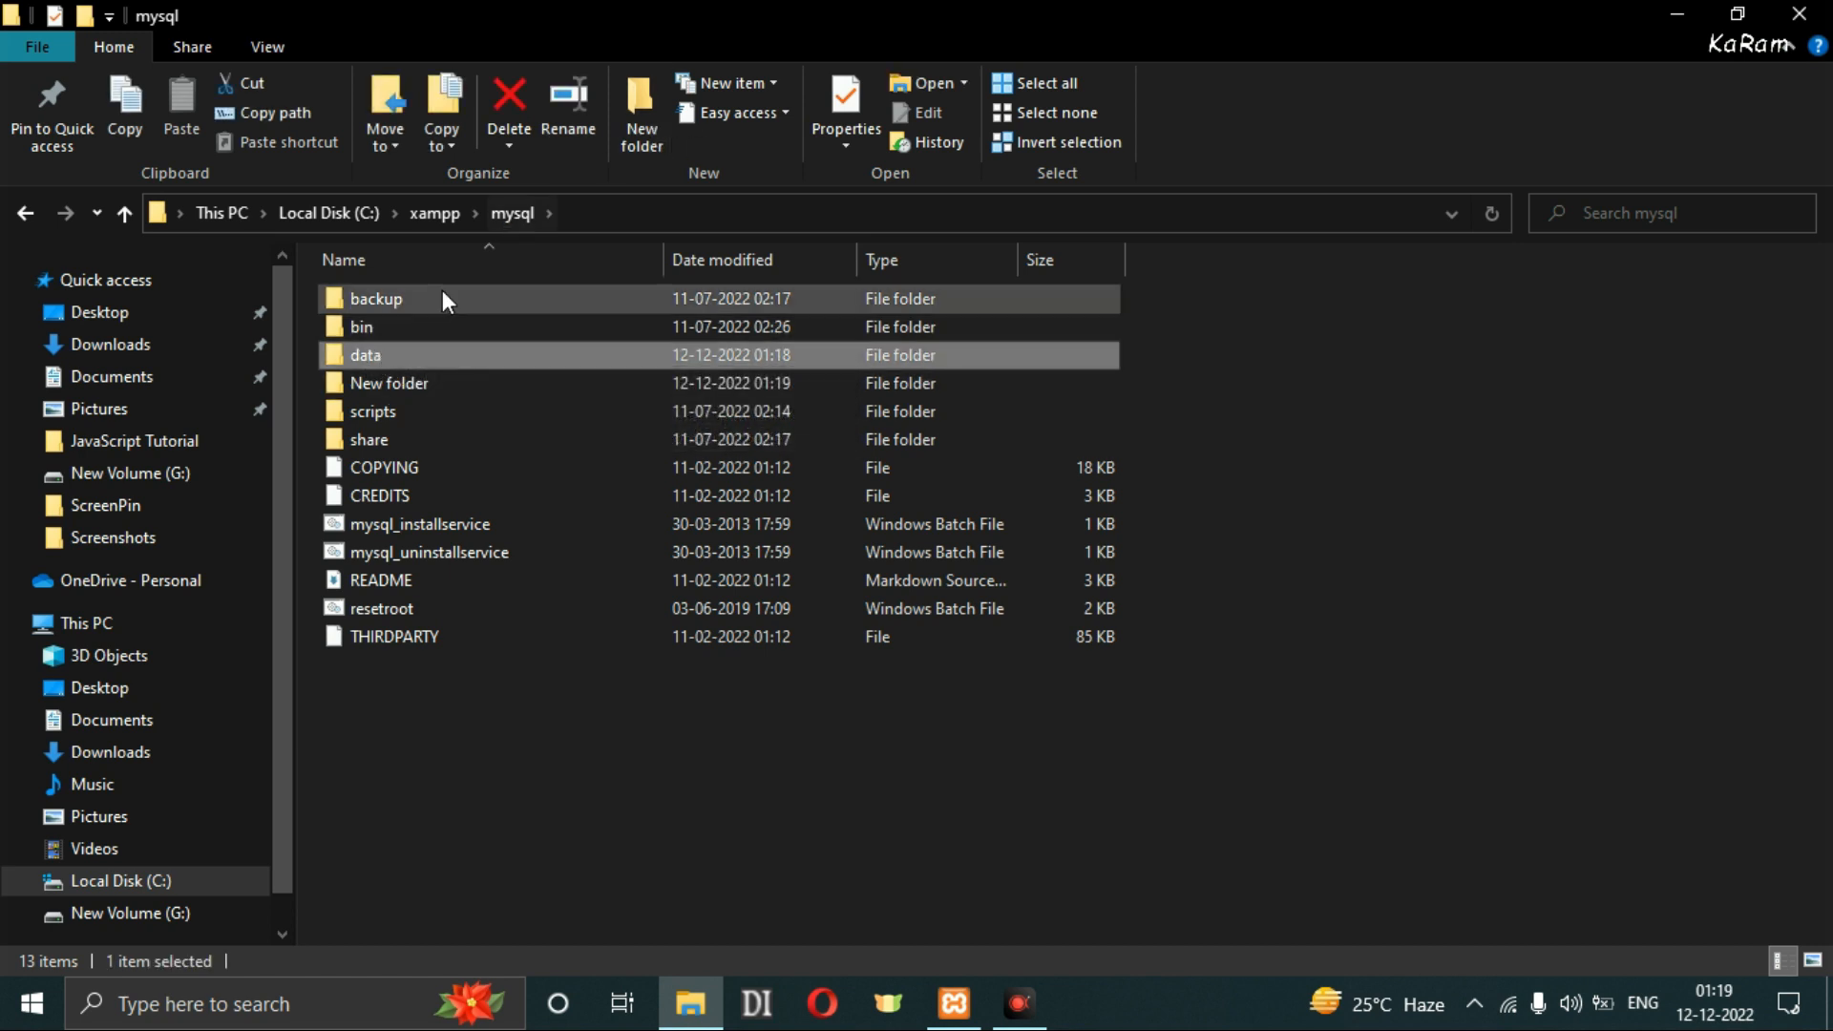
{"action": "double_click", "coordinate": [398, 360]}
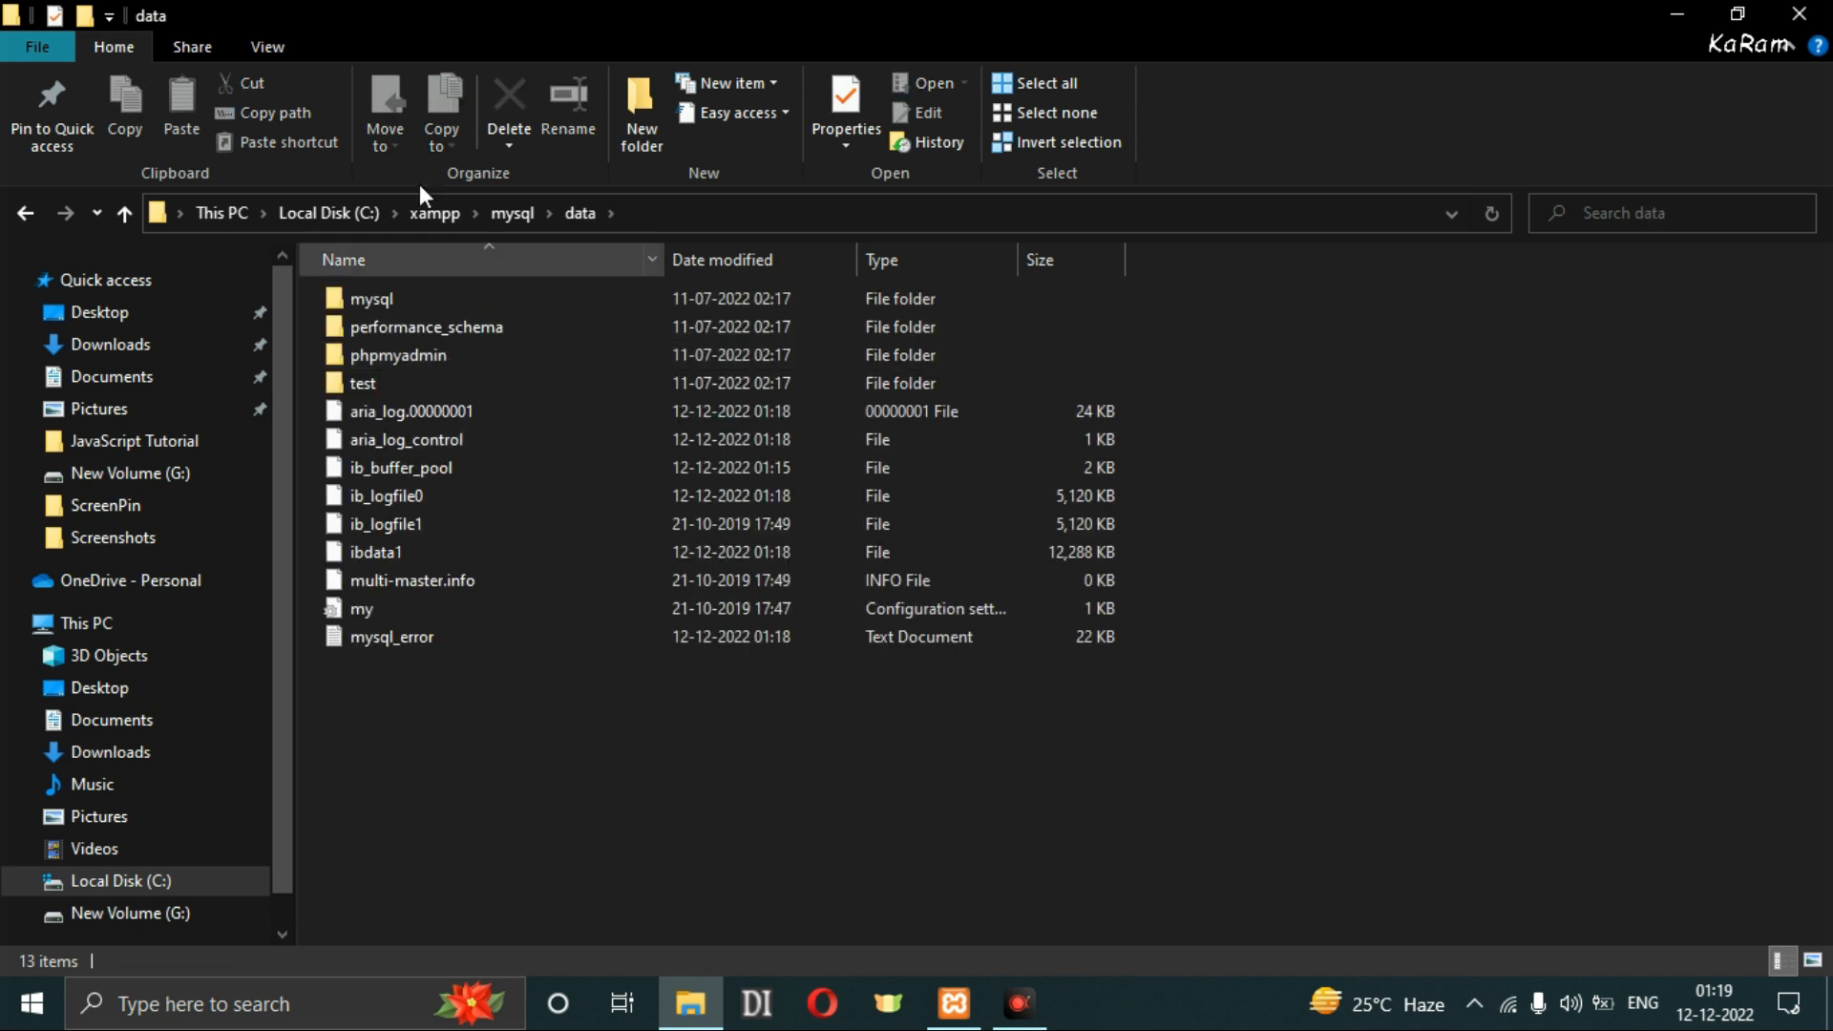
{"action": "left_click", "coordinate": [509, 213]}
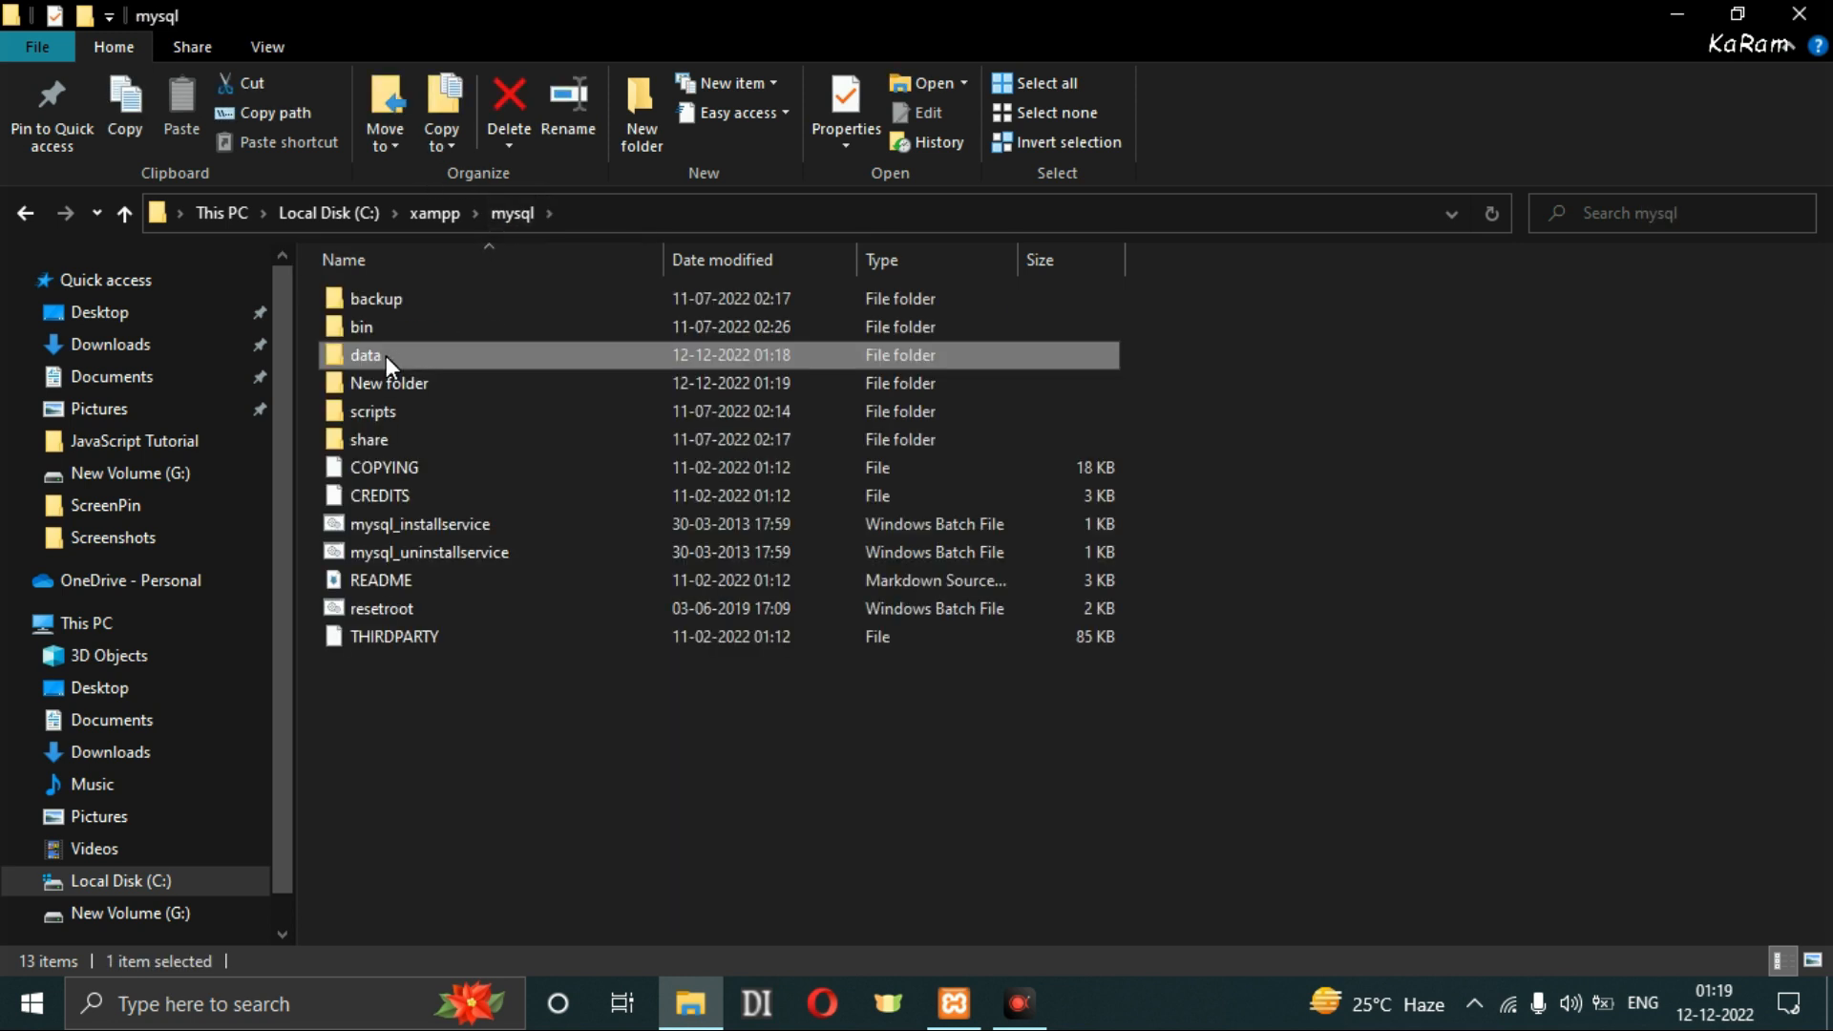
{"action": "left_click", "coordinate": [385, 357]}
{"action": "left_click", "coordinate": [394, 360]}
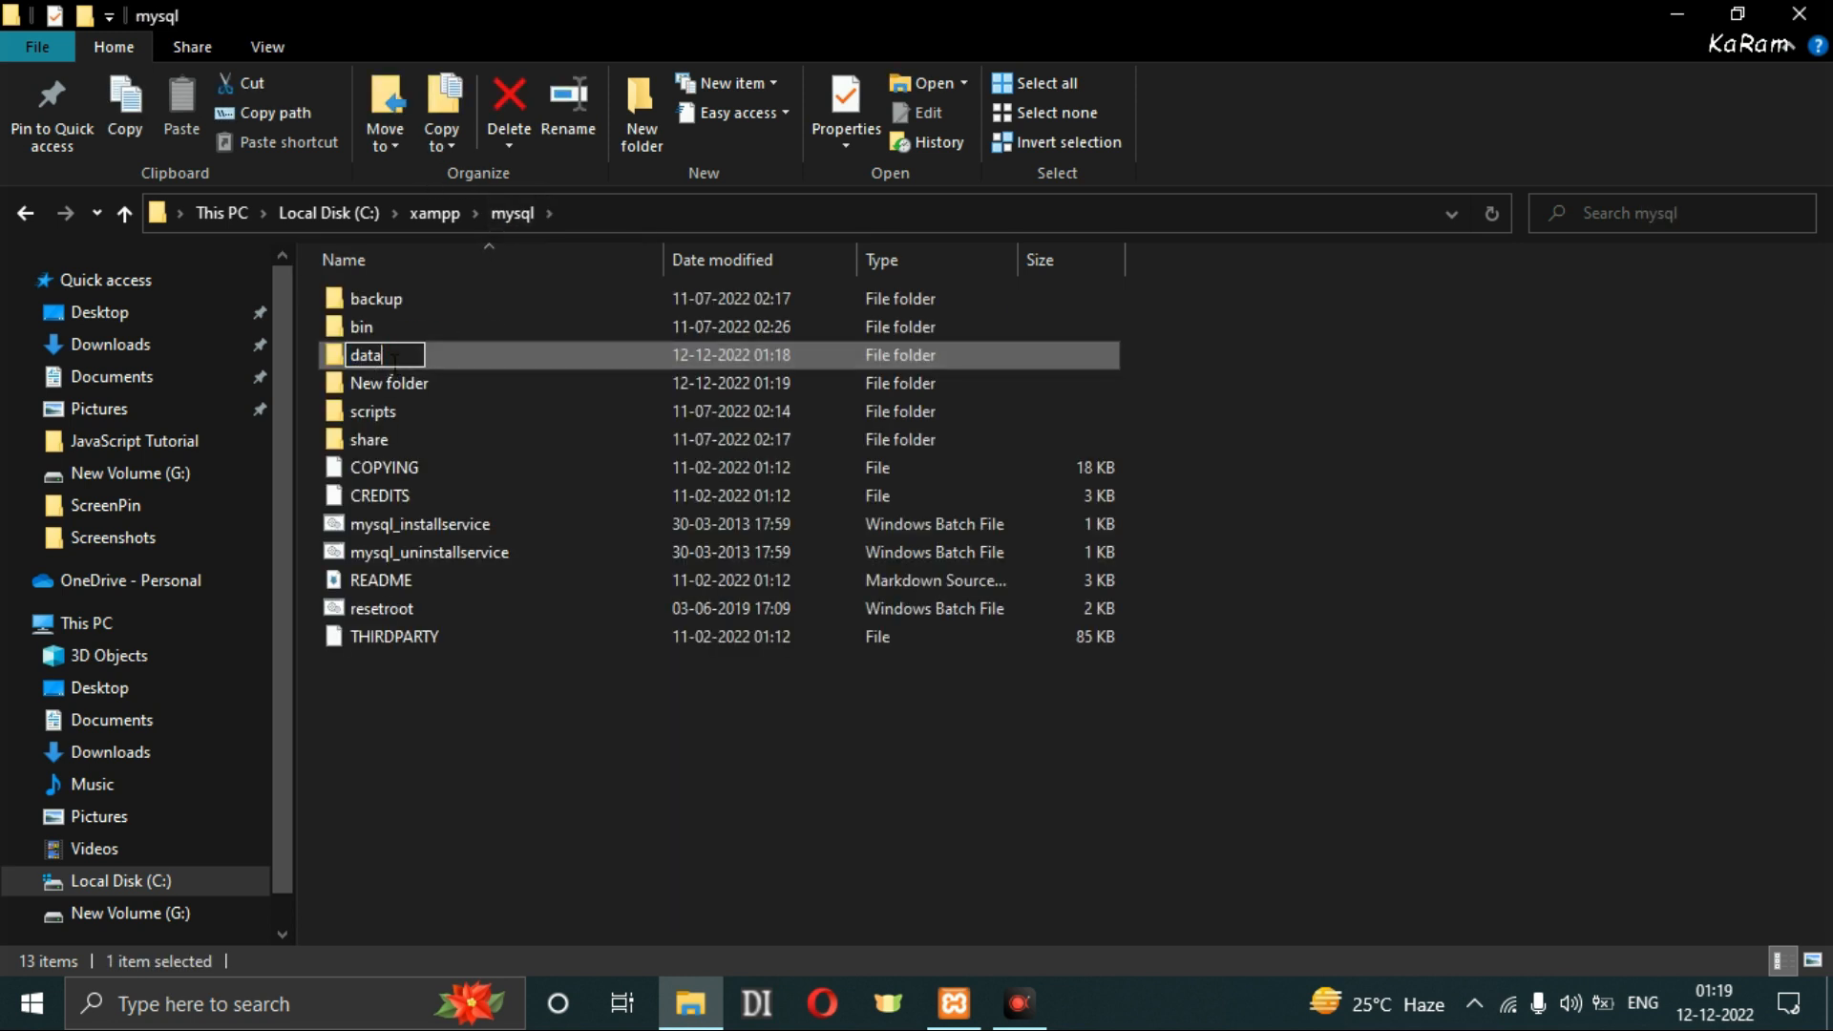
{"action": "type", "text": "_old"}
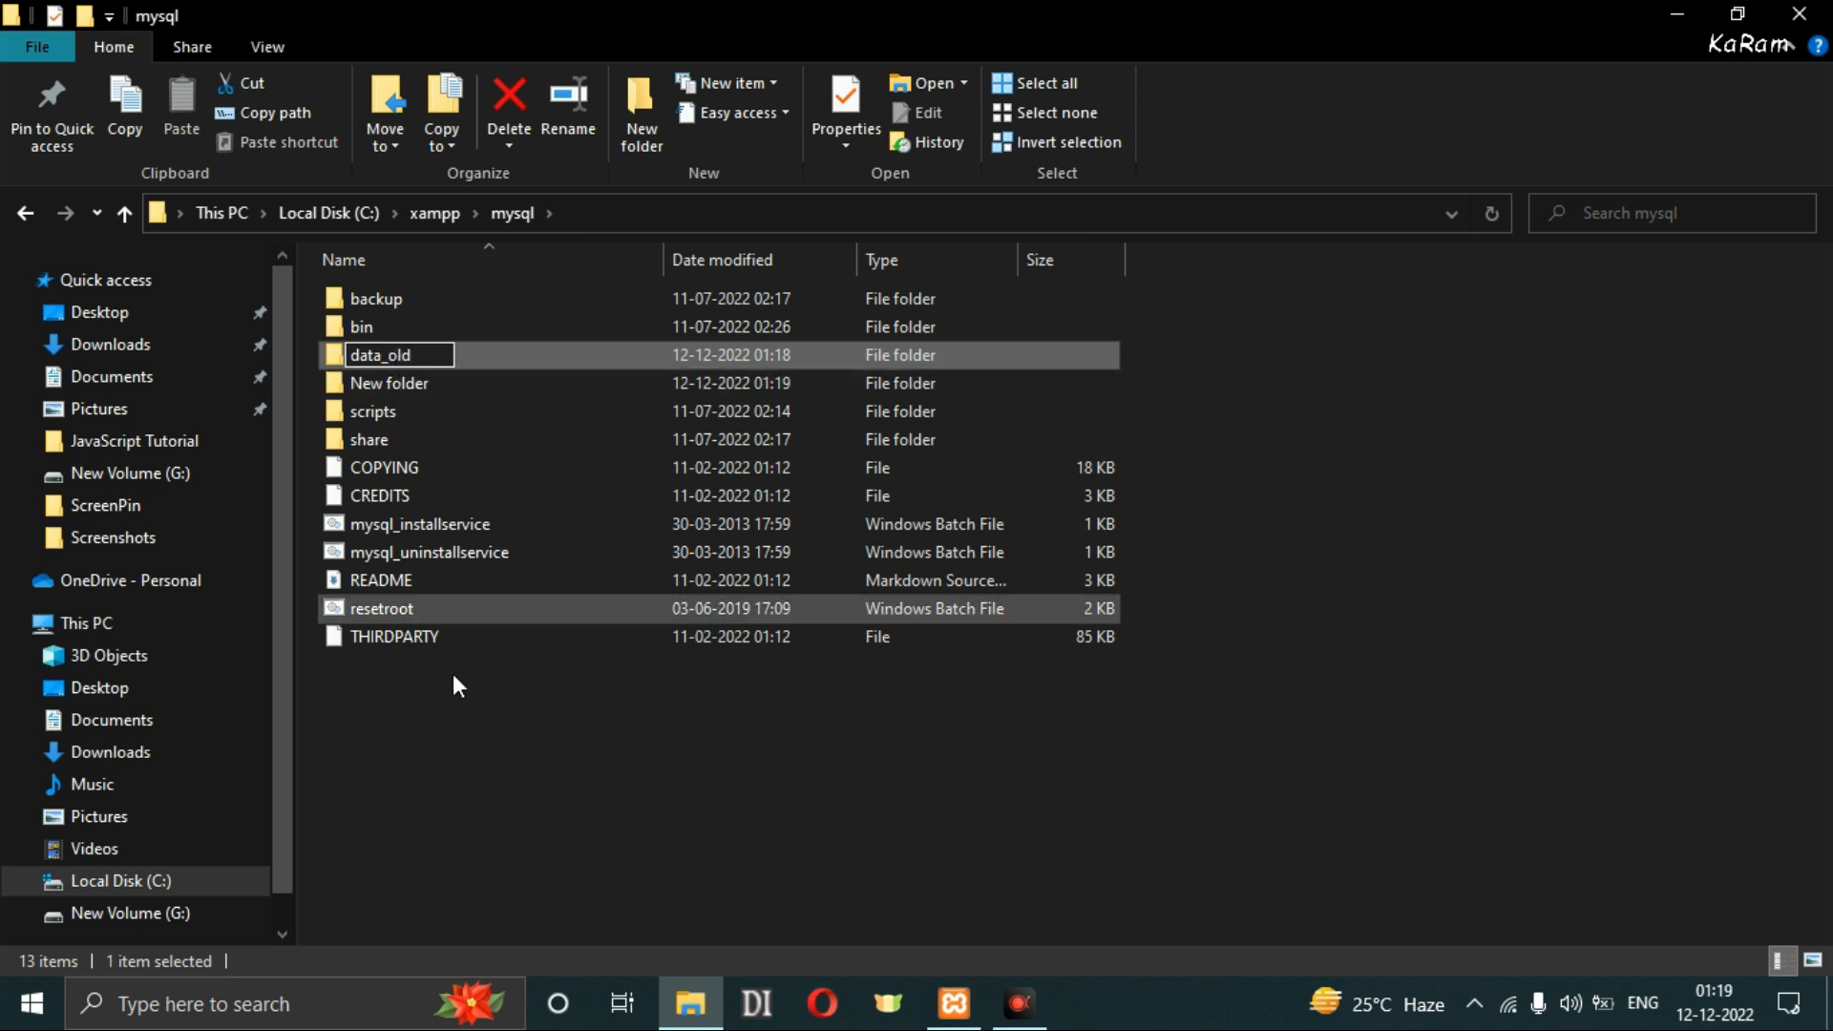
{"action": "left_click", "coordinate": [452, 774]}
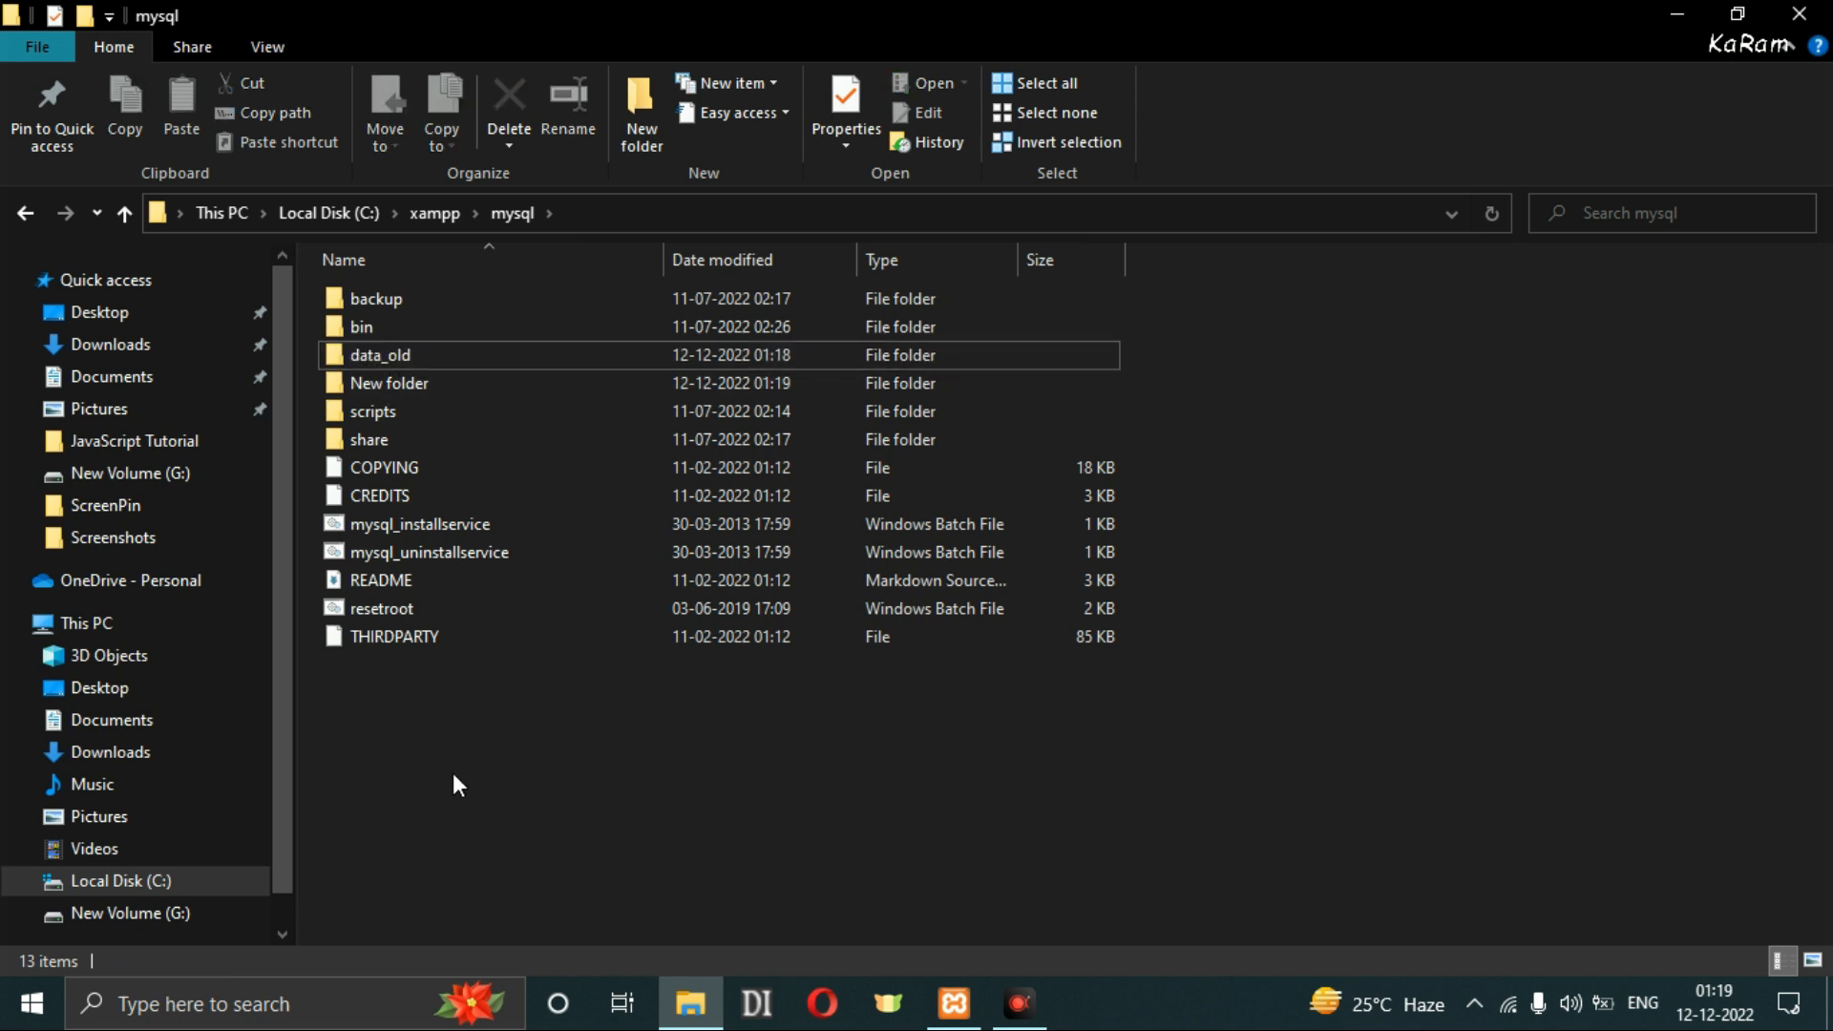
Rename the empty new folder inside mysql as data.
{"action": "double_click", "coordinate": [385, 388]}
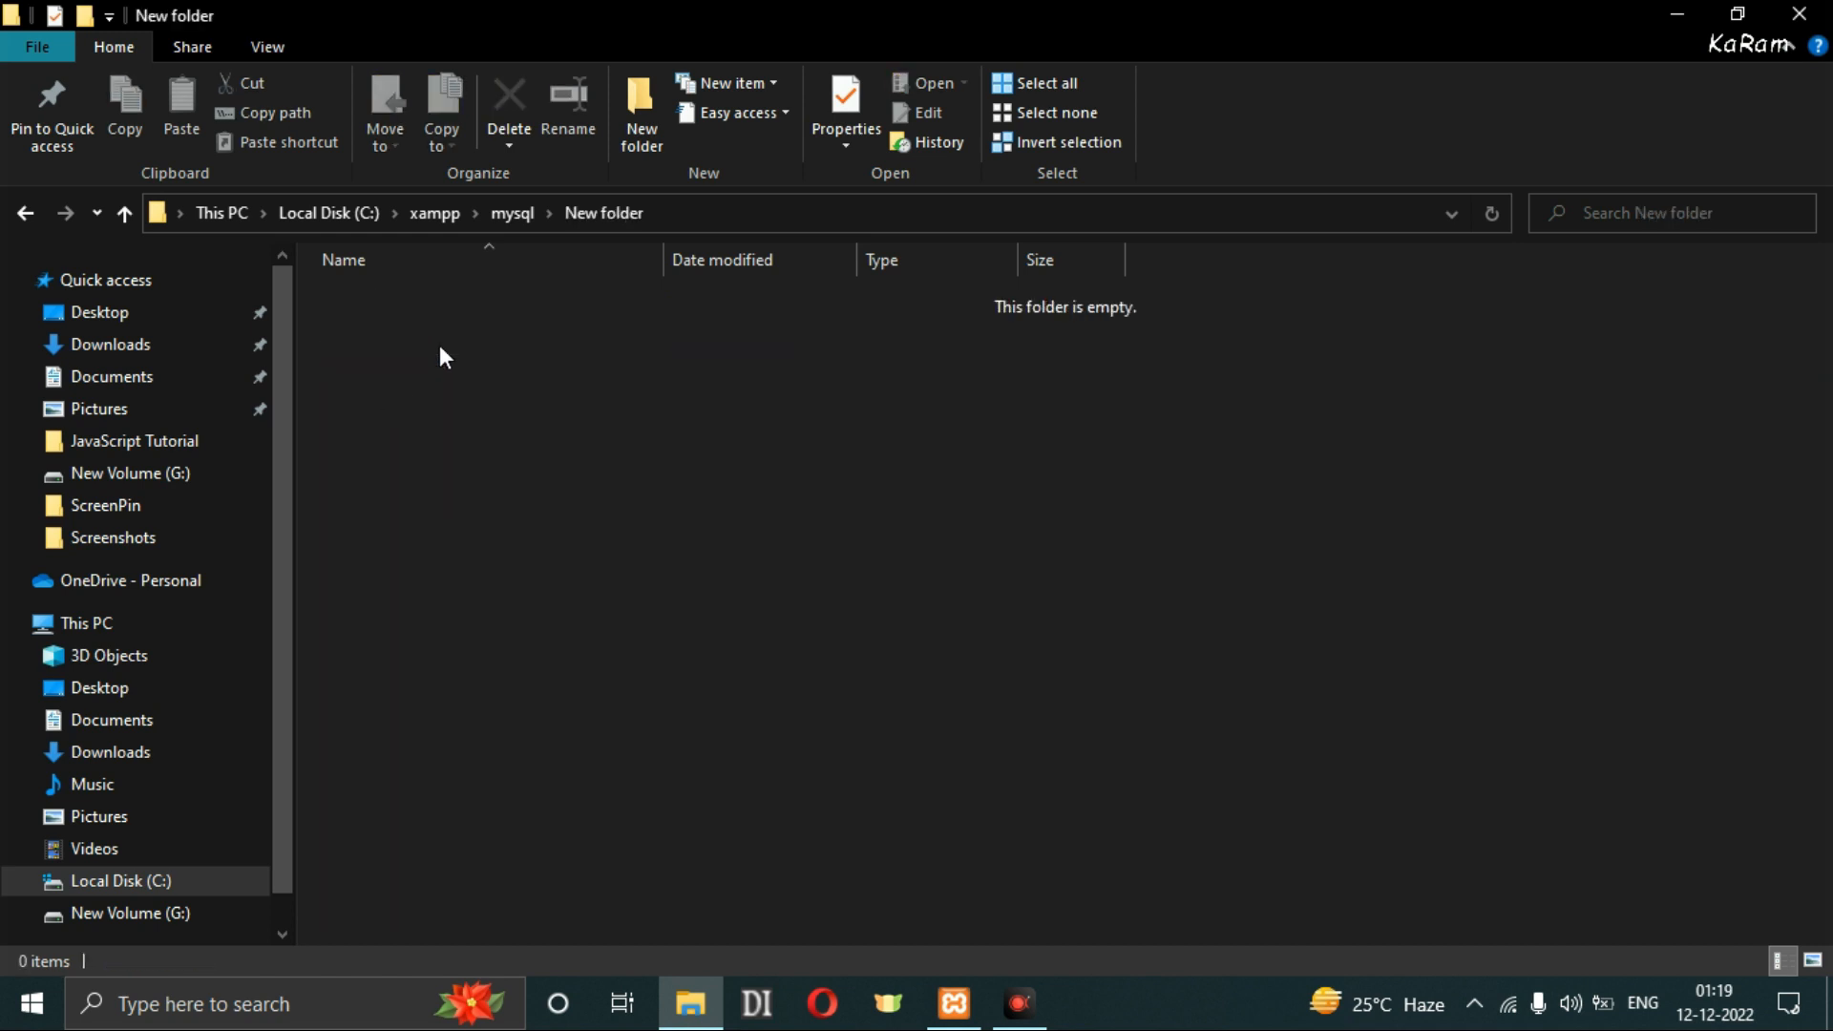
{"action": "left_click", "coordinate": [500, 218]}
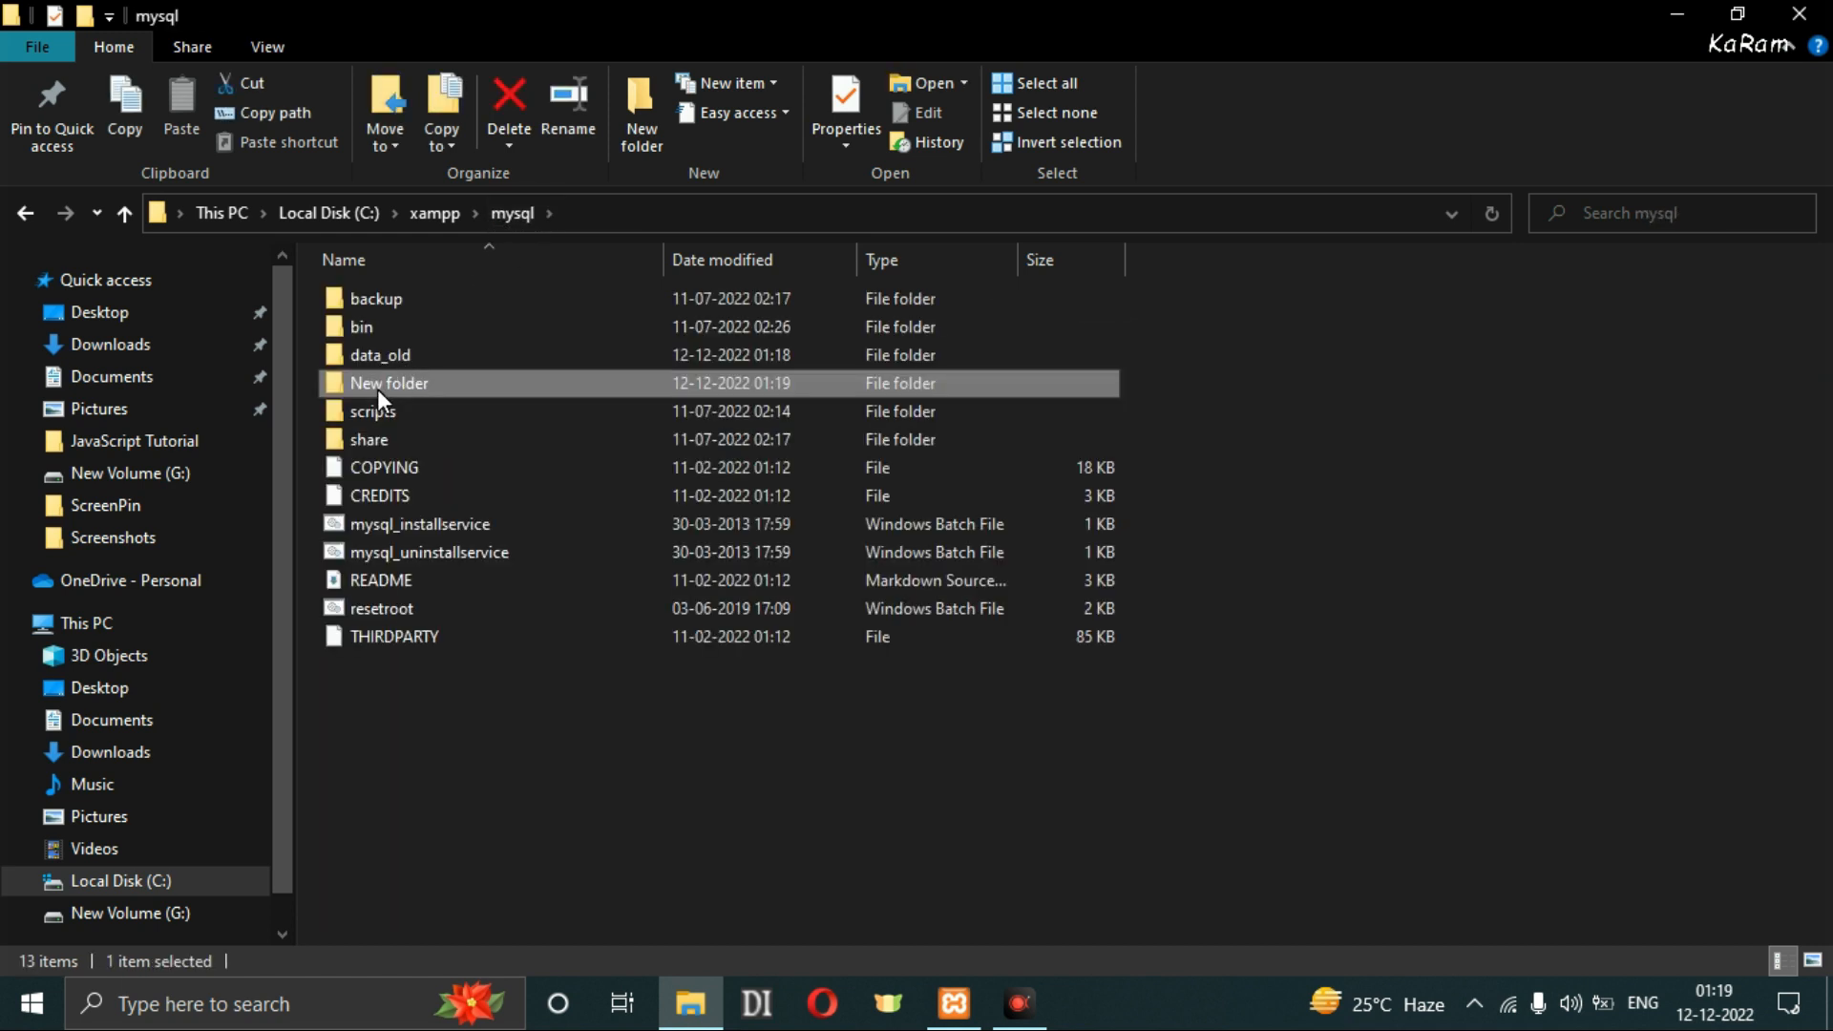
{"action": "left_click", "coordinate": [378, 387]}
{"action": "left_click", "coordinate": [377, 386]}
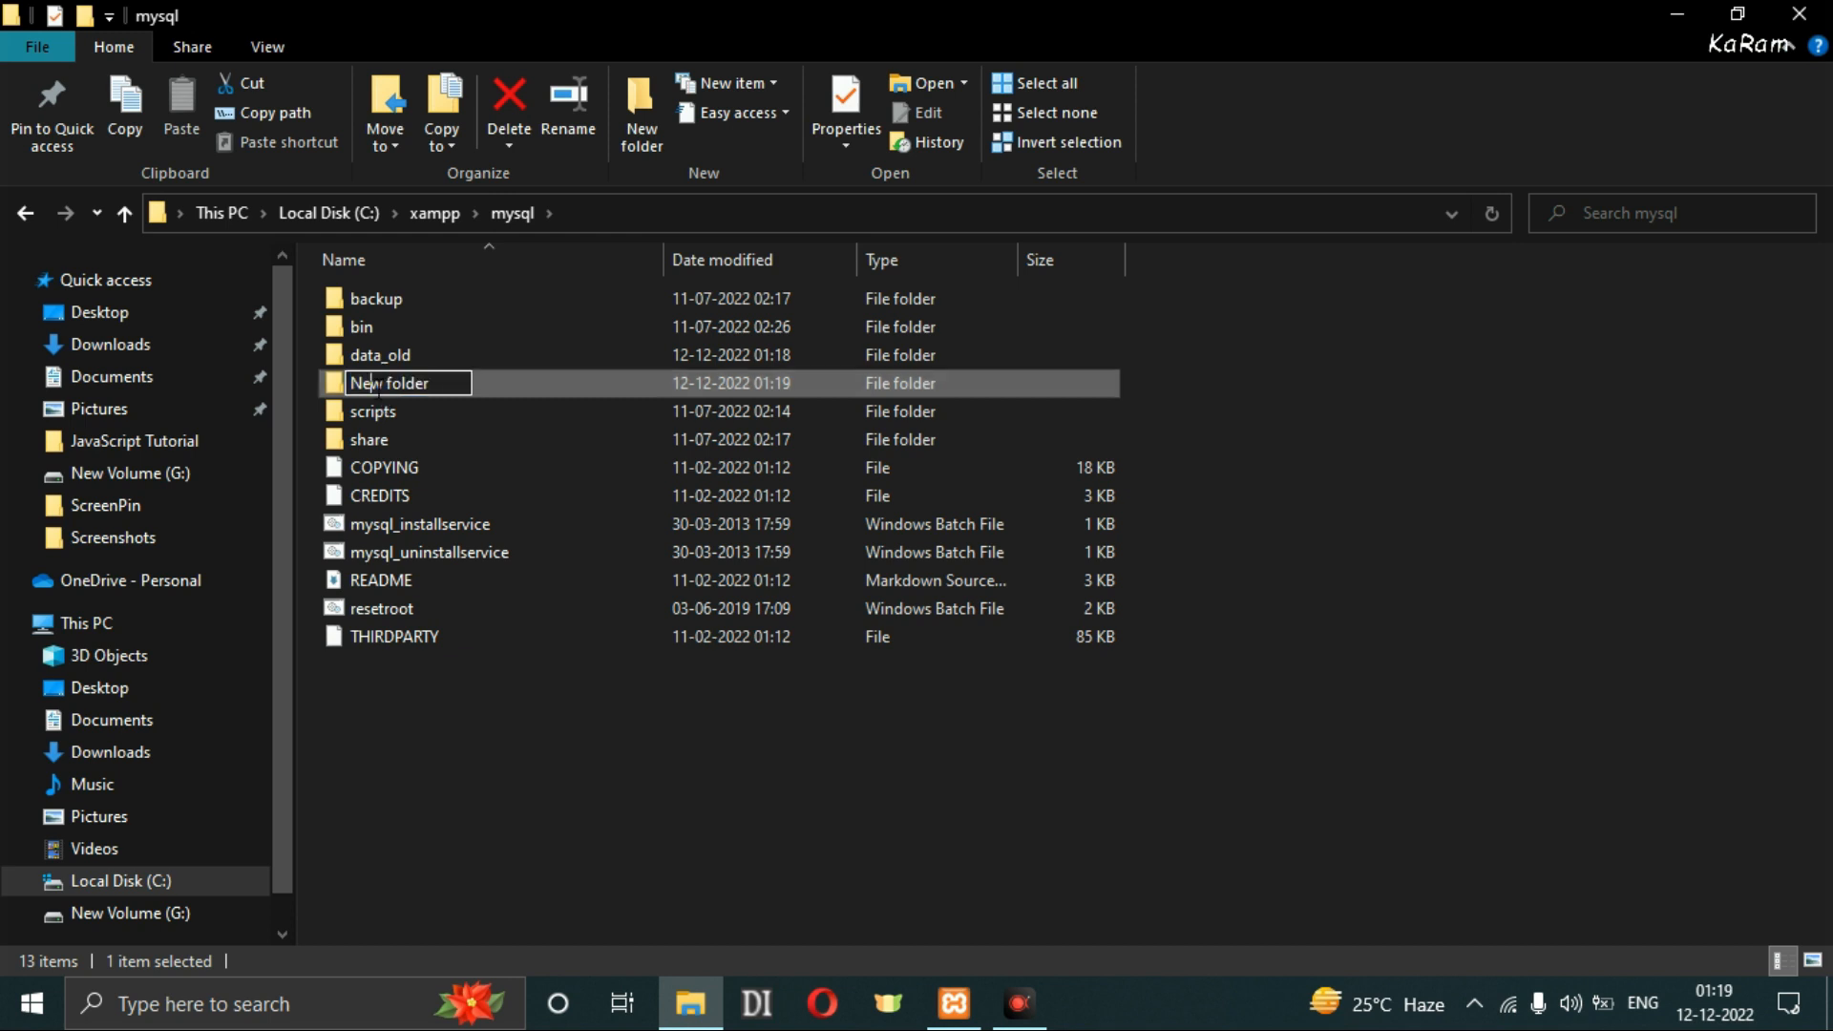
{"action": "key", "text": "BackSpace"}
{"action": "double_click", "coordinate": [416, 386]}
{"action": "left_click", "coordinate": [416, 386]}
{"action": "key", "text": "BackSpace"}
{"action": "key", "text": "BackSpace"}
{"action": "key", "text": "BackSpace"}
{"action": "key", "text": "BackSpace"}
{"action": "key", "text": "BackSpace"}
{"action": "key", "text": "BackSpace"}
{"action": "key", "text": "BackSpace"}
{"action": "key", "text": "BackSpace"}
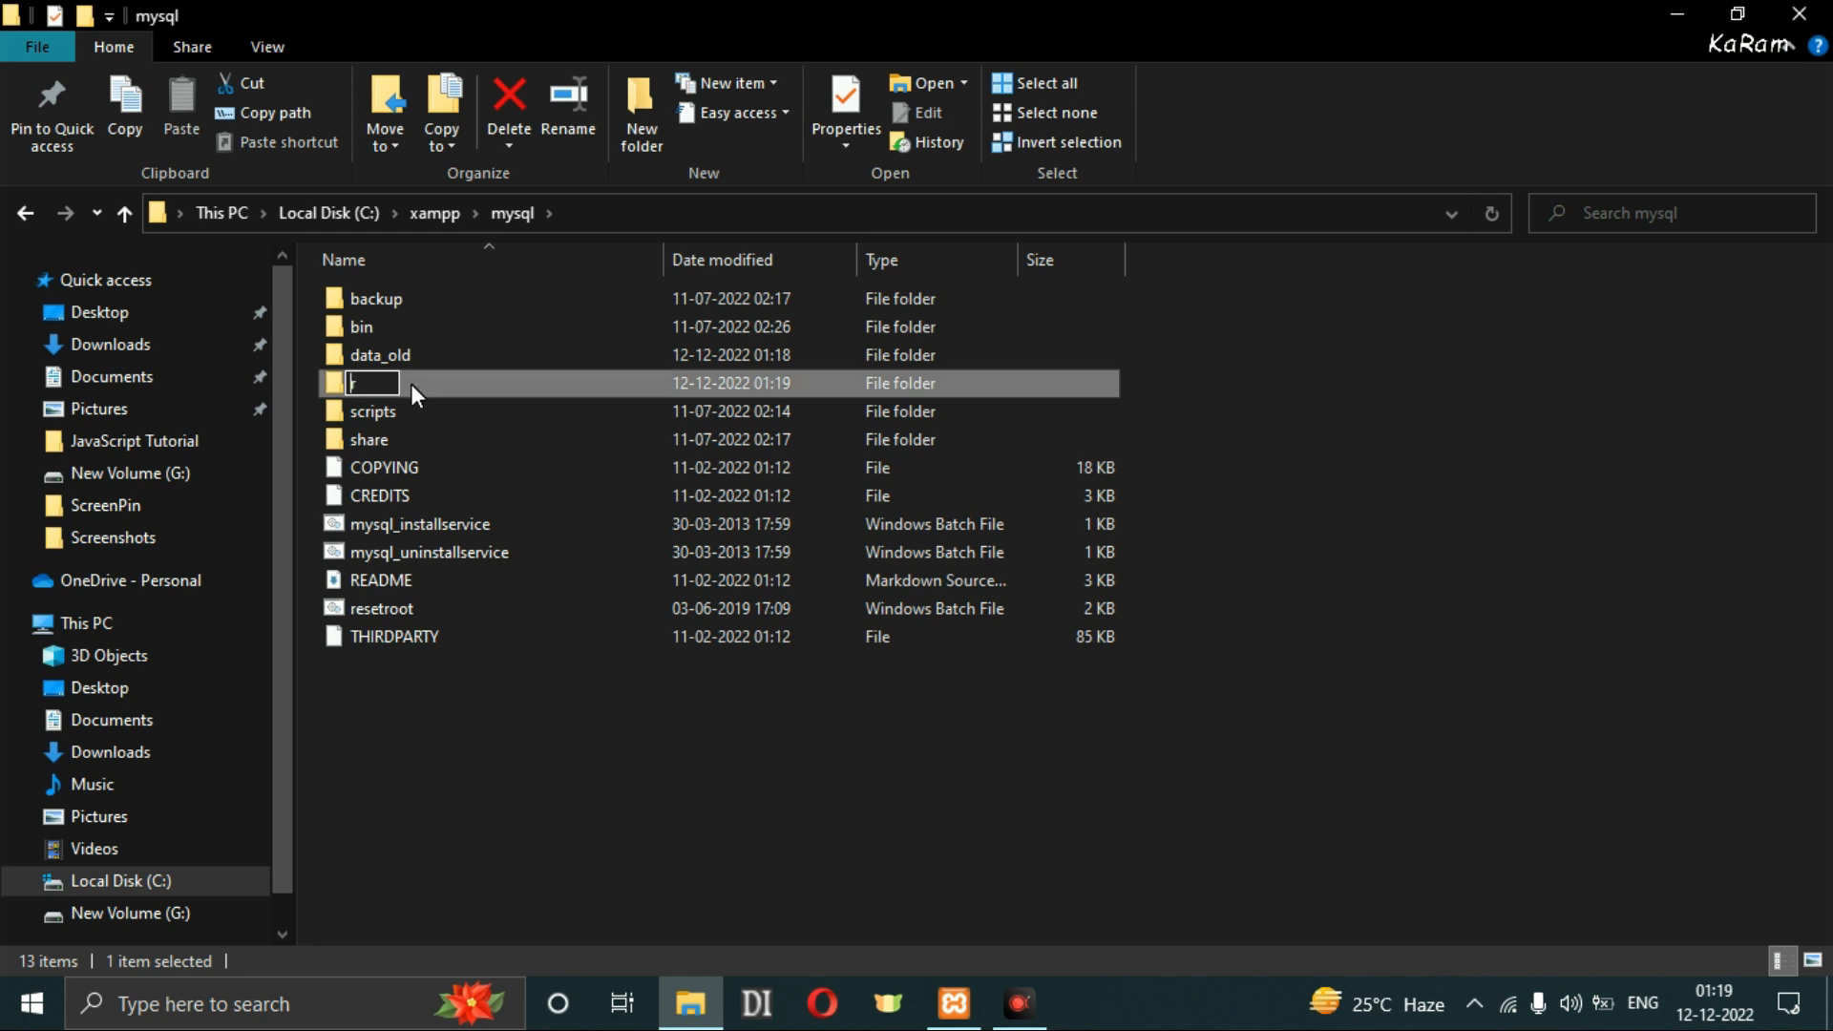
{"action": "key", "text": "Delete"}
{"action": "type", "text": "data"}
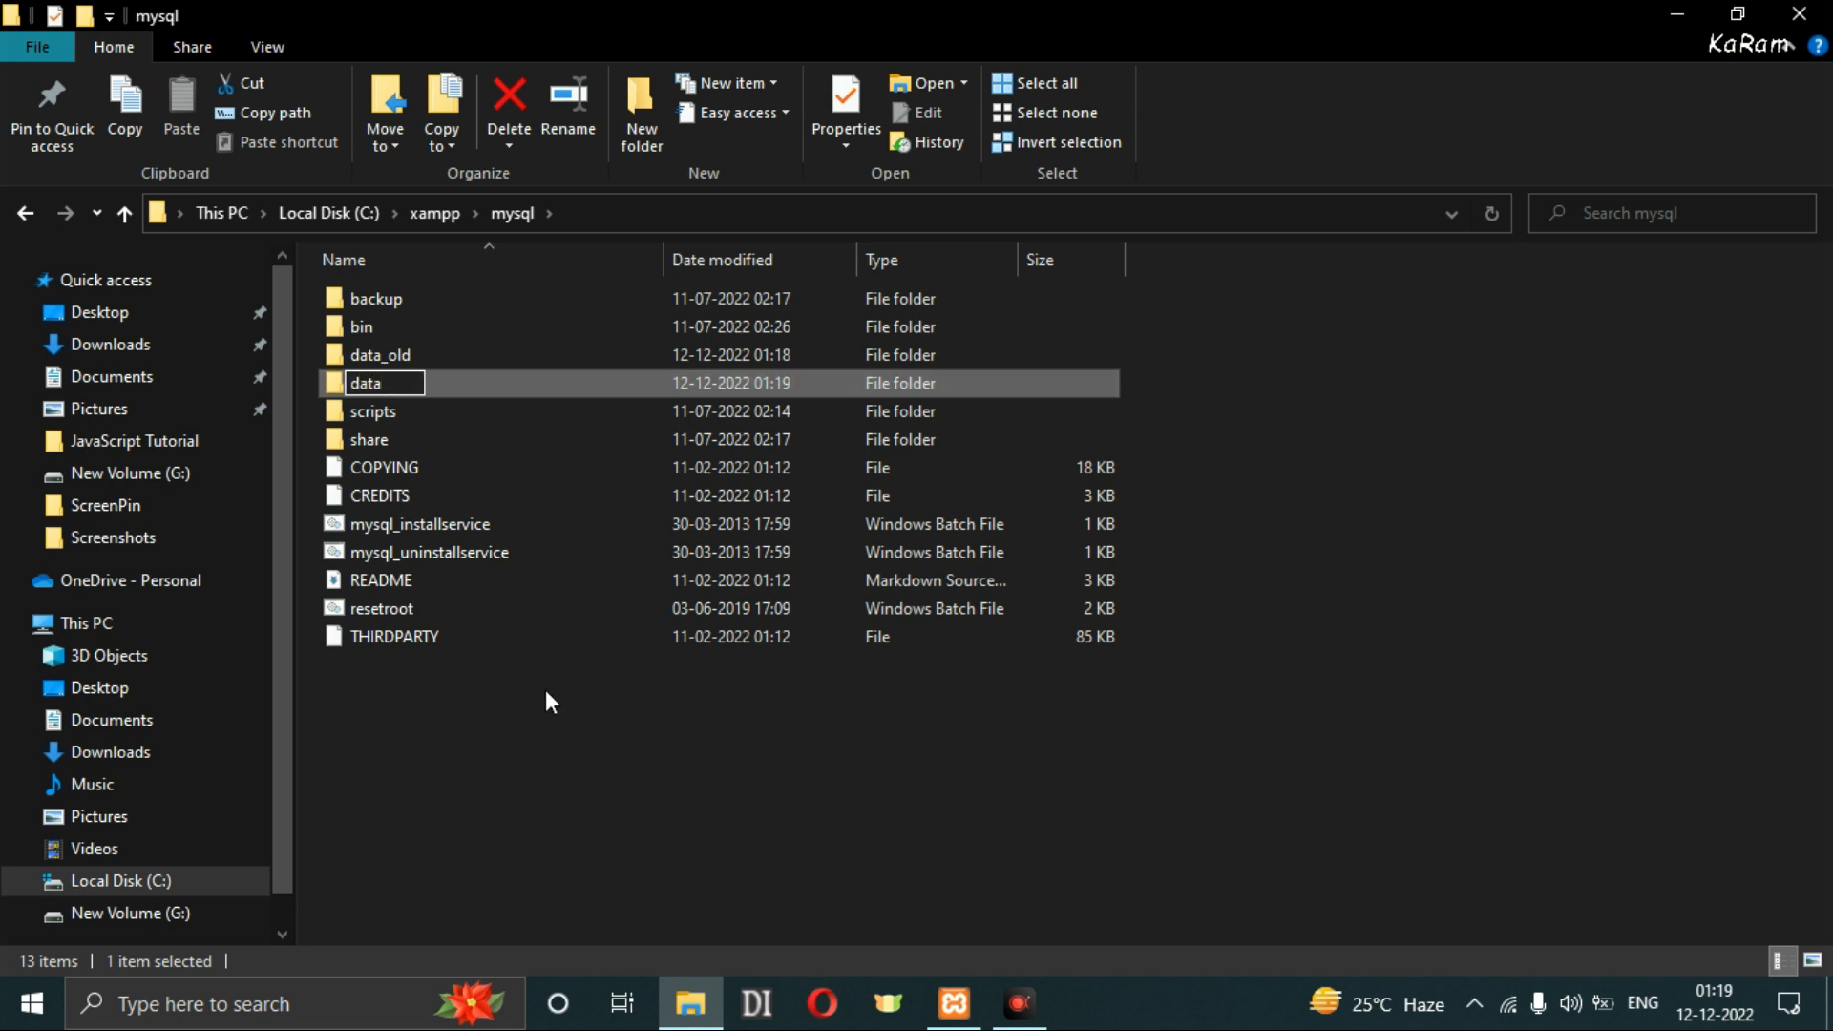
{"action": "key", "text": "Return"}
{"action": "left_click", "coordinate": [546, 702]}
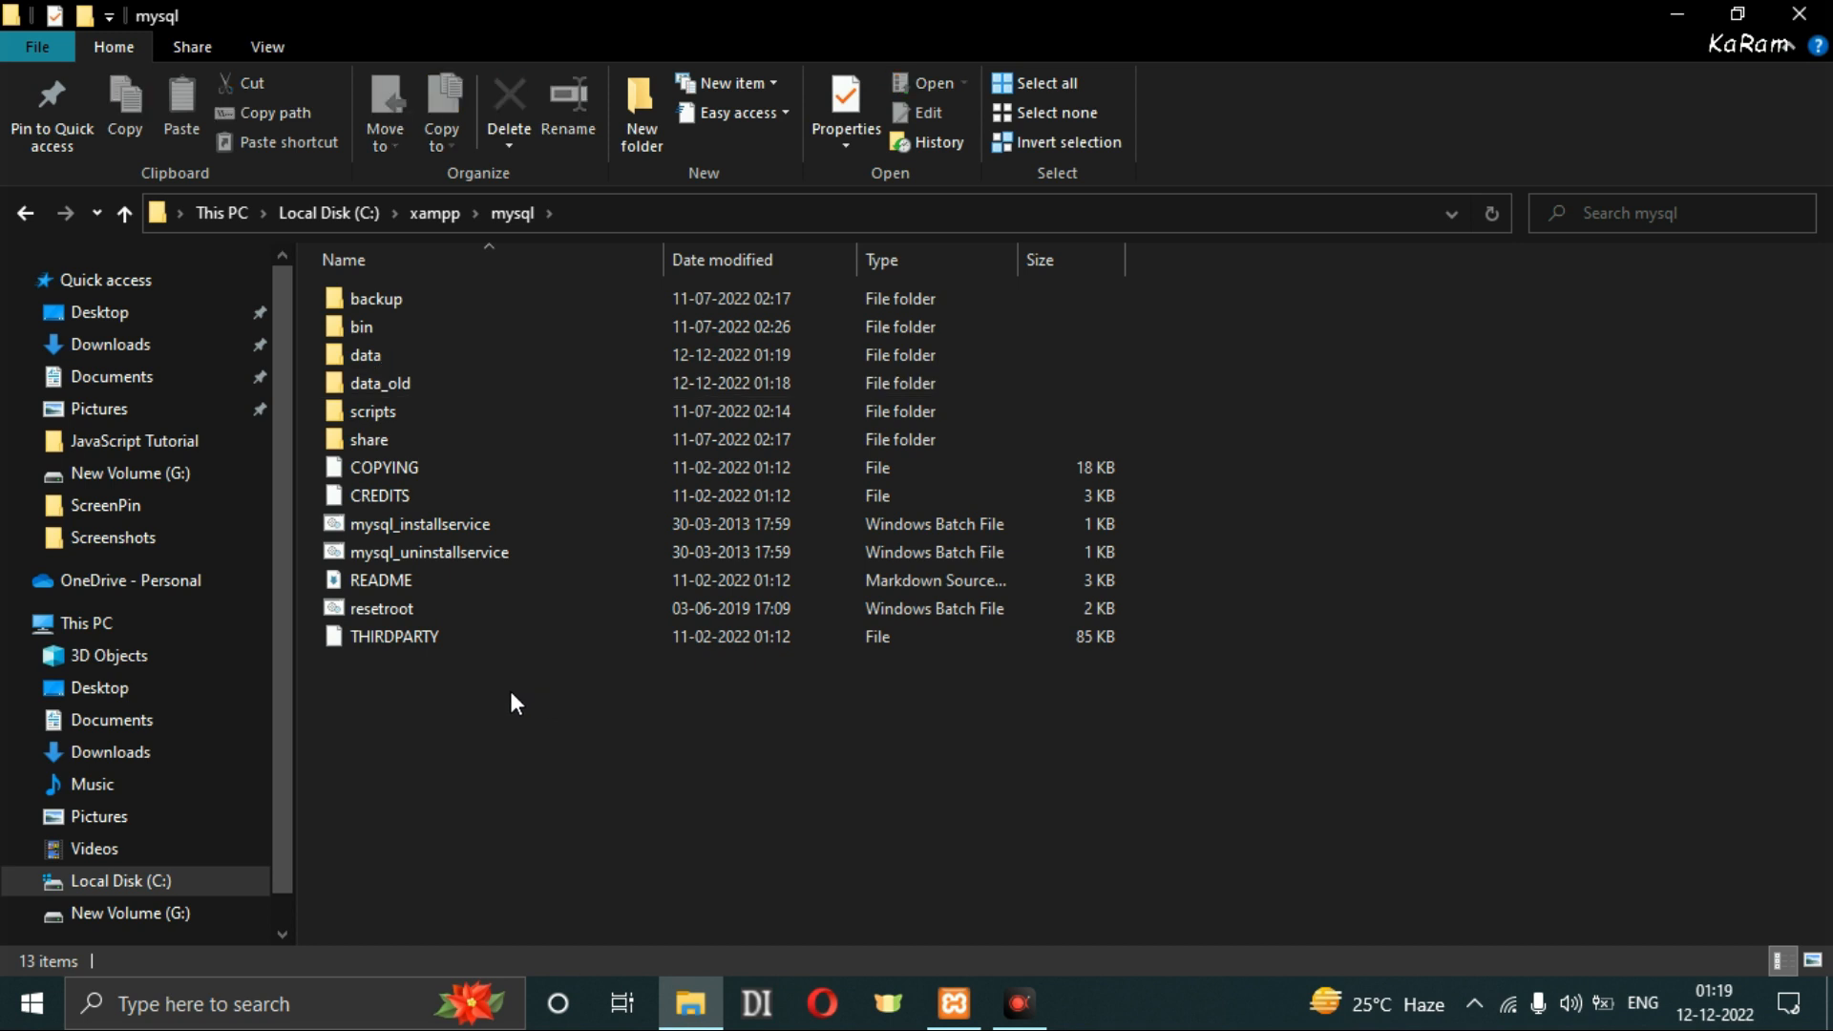
Check the contents of the data and data_old folders, and open the backup folder inside mysql.
{"action": "double_click", "coordinate": [383, 352]}
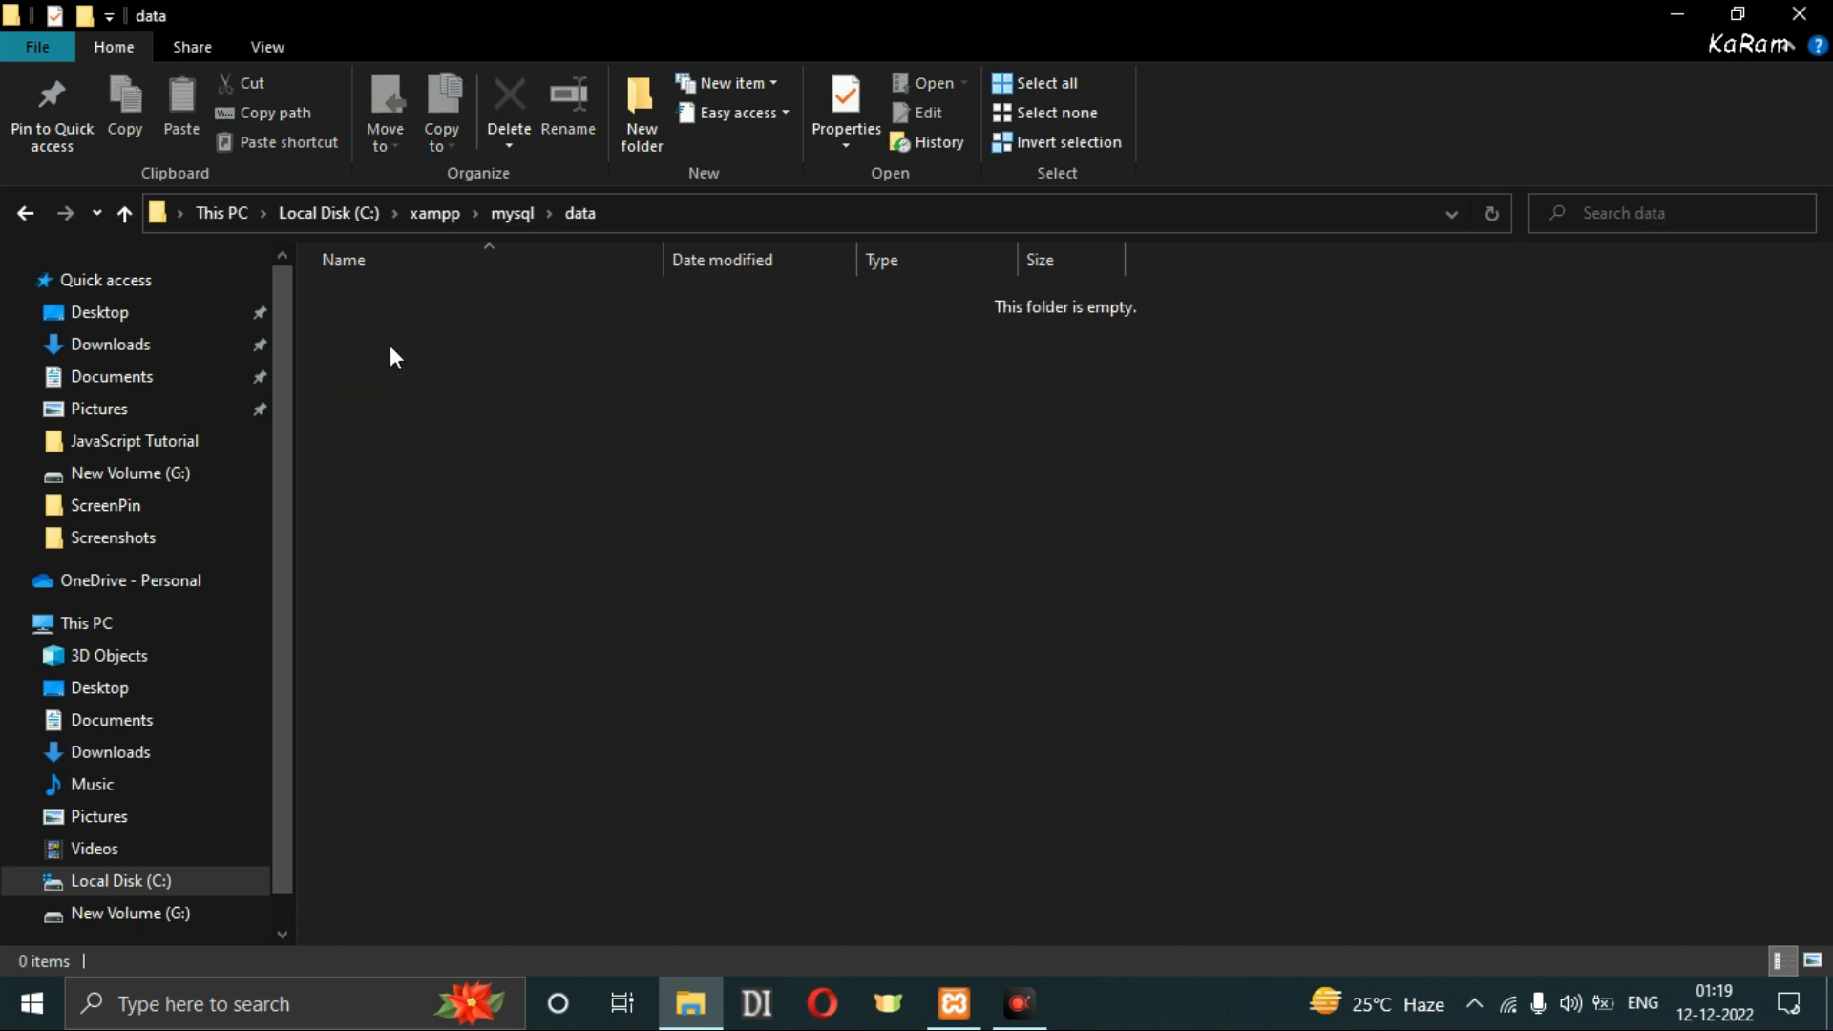
{"action": "left_click", "coordinate": [519, 211]}
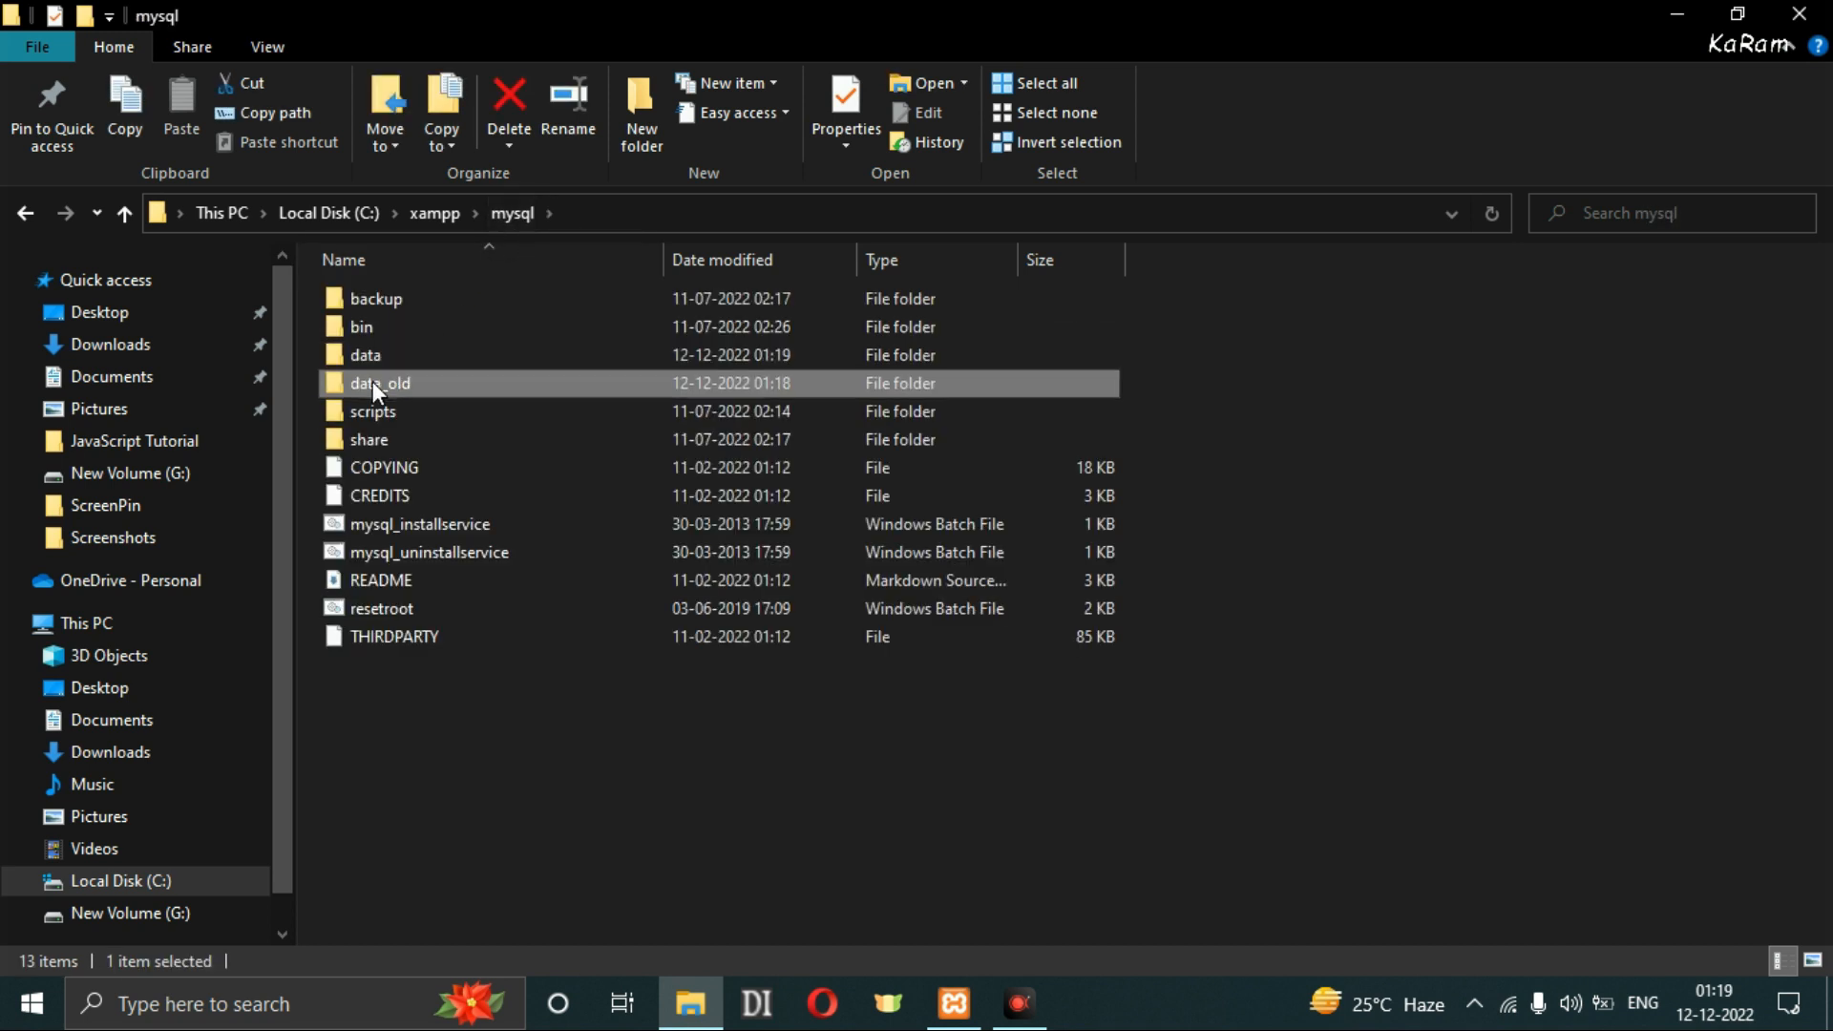
{"action": "double_click", "coordinate": [372, 381]}
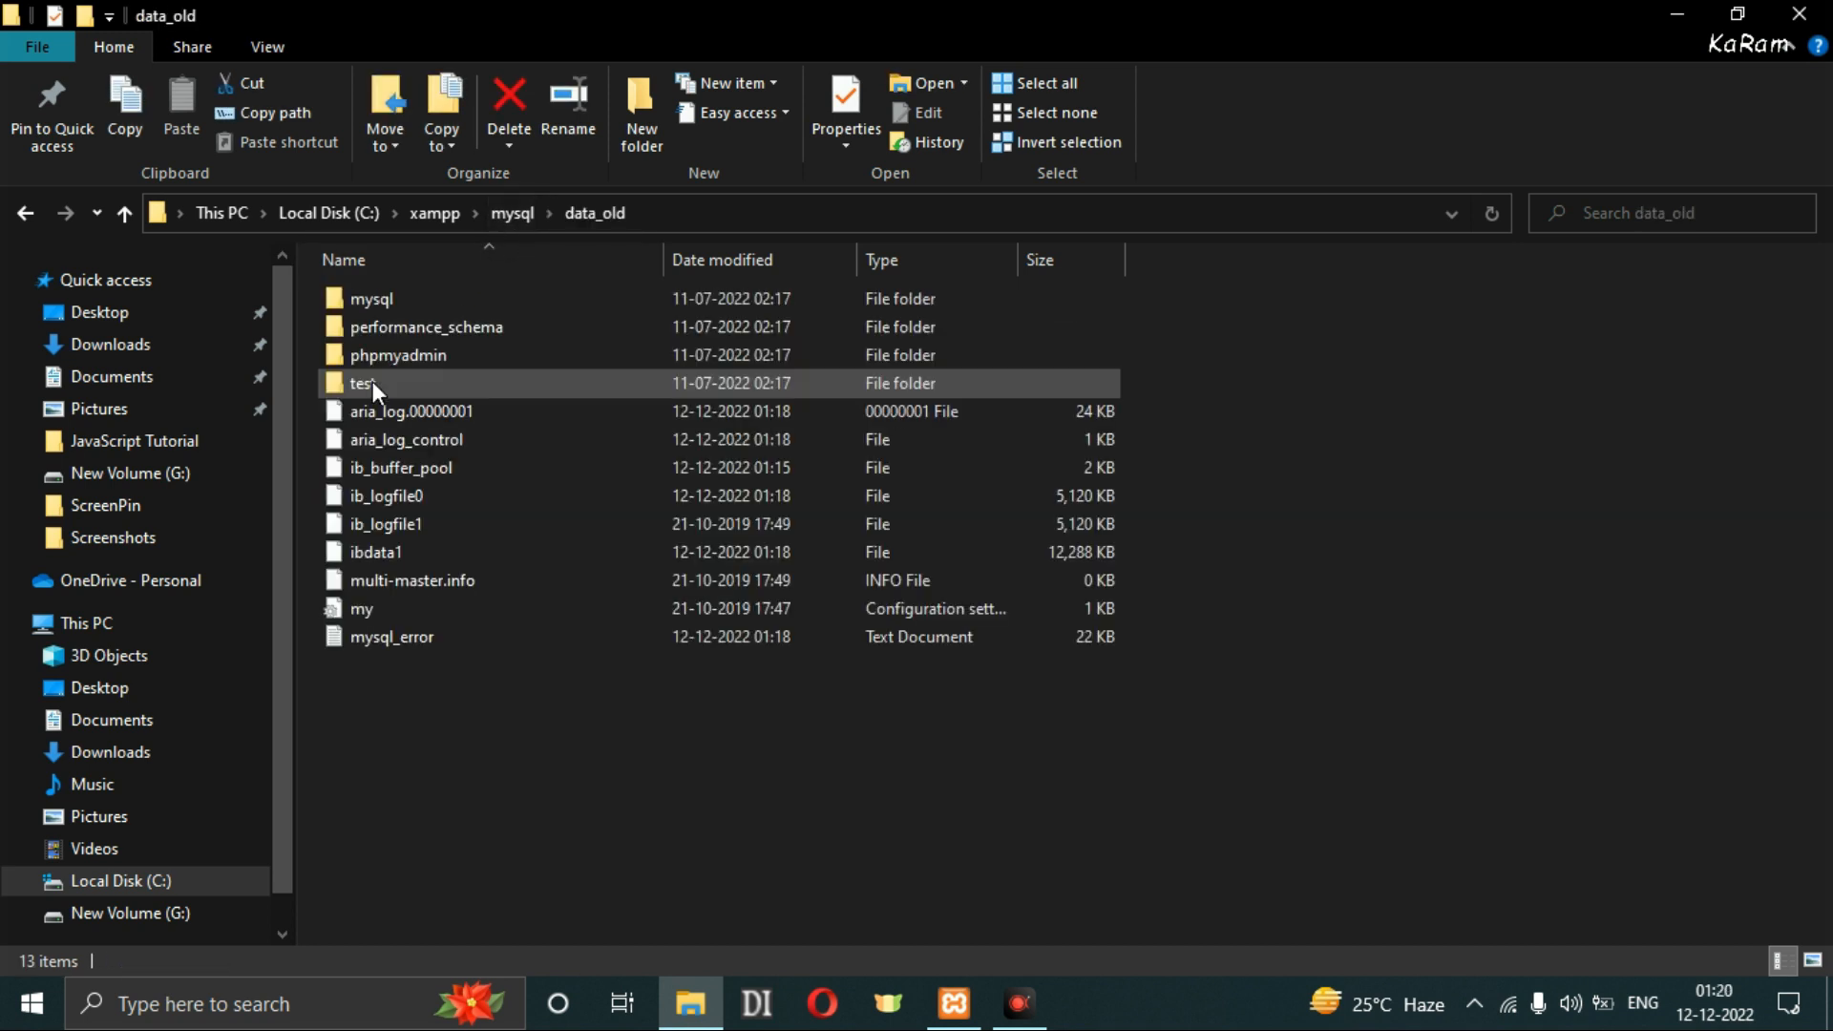
{"action": "left_click", "coordinate": [501, 218]}
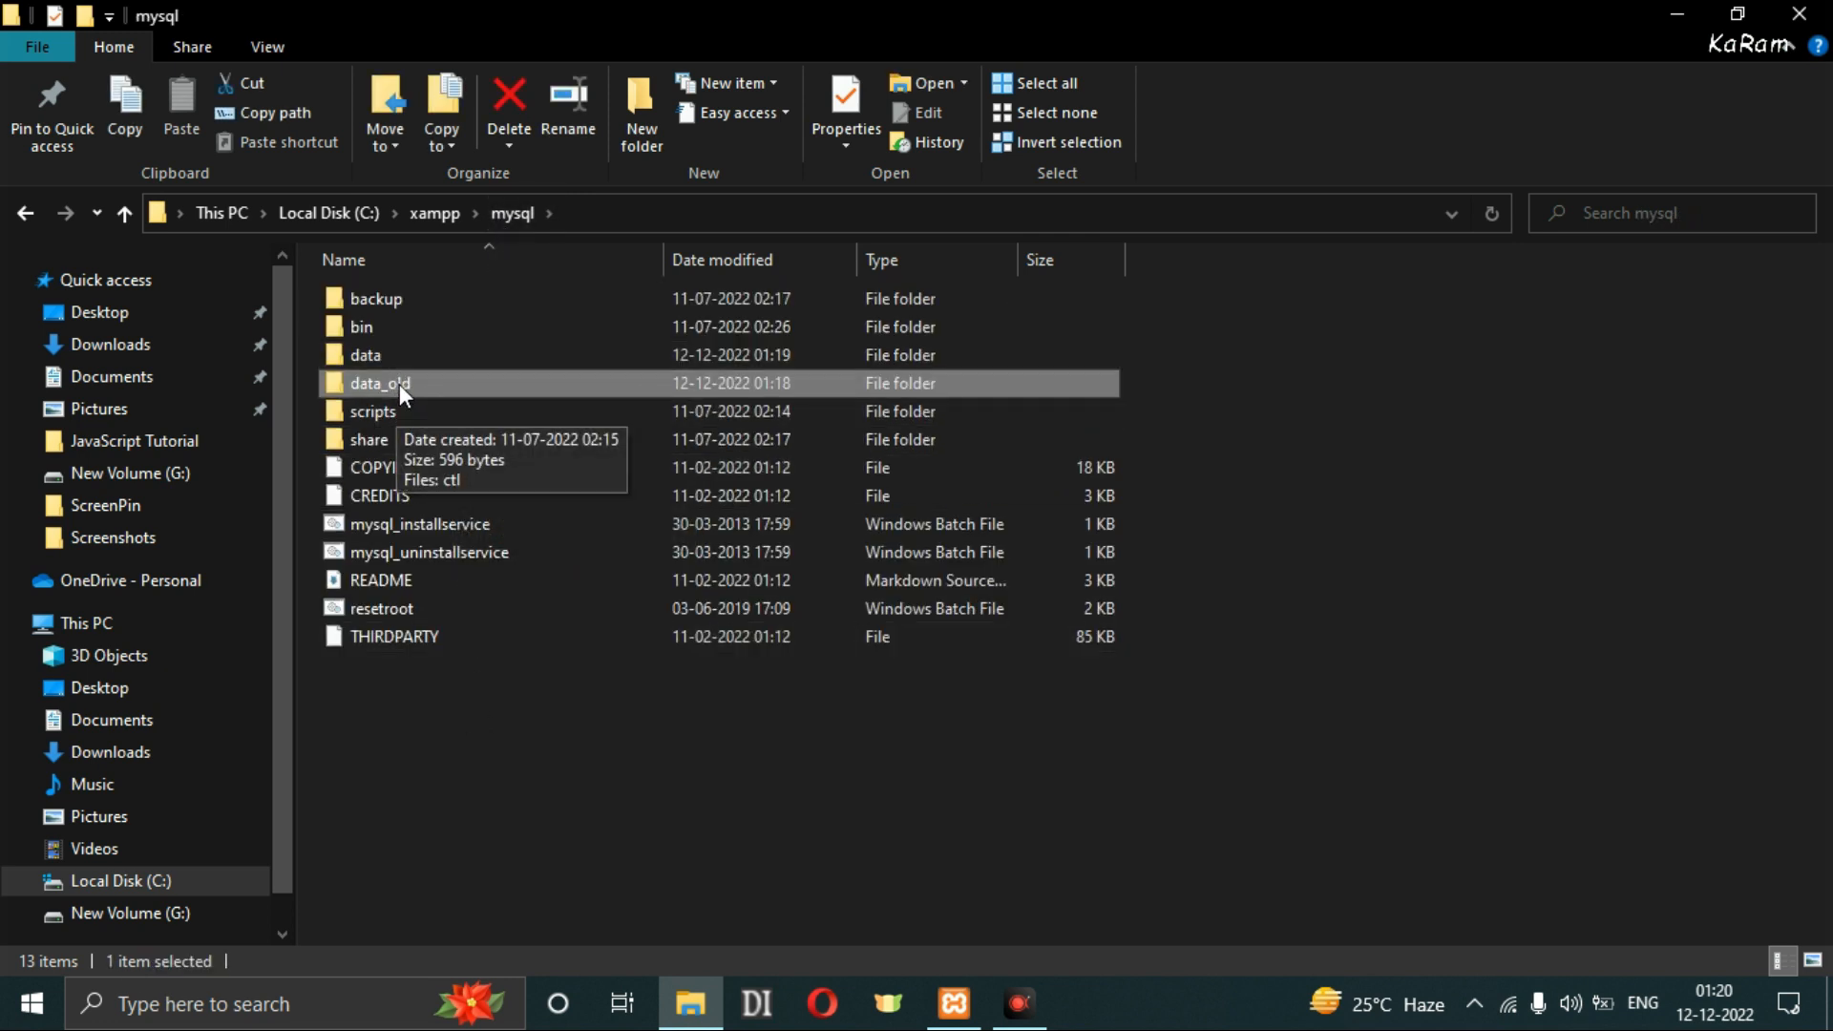
{"action": "double_click", "coordinate": [465, 298]}
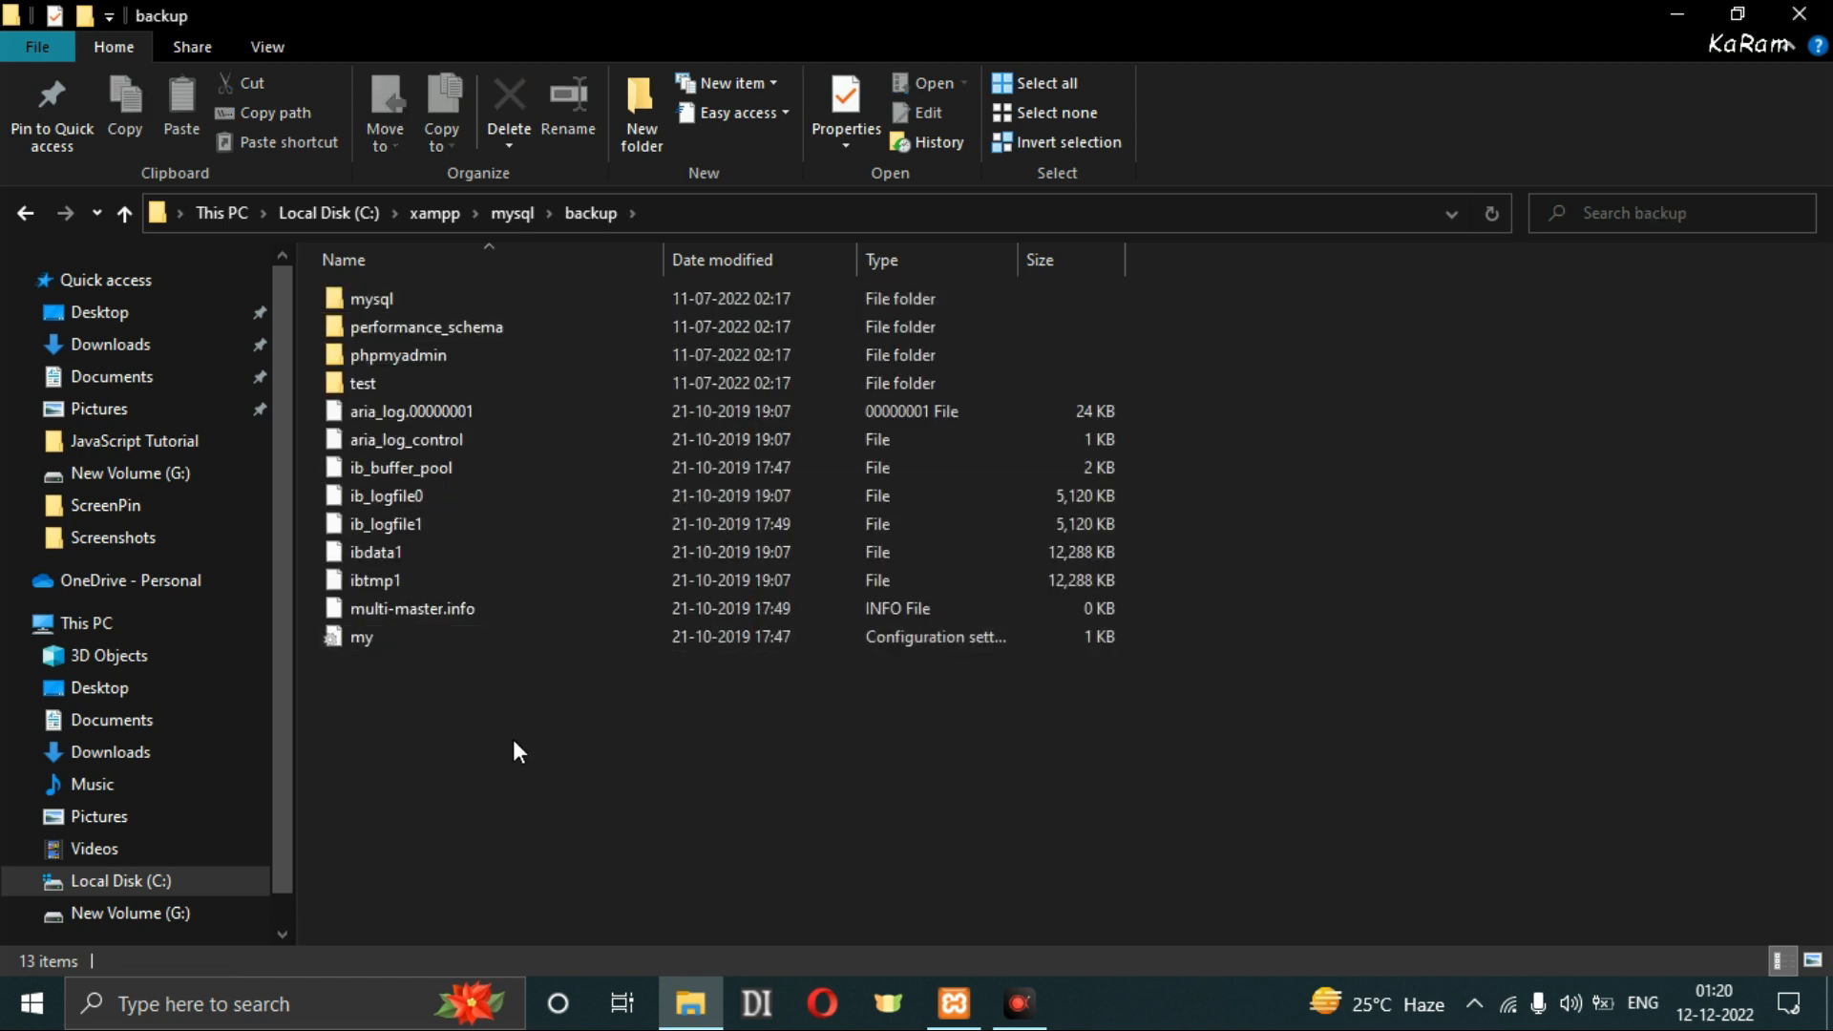
{"action": "left_click", "coordinate": [655, 136]}
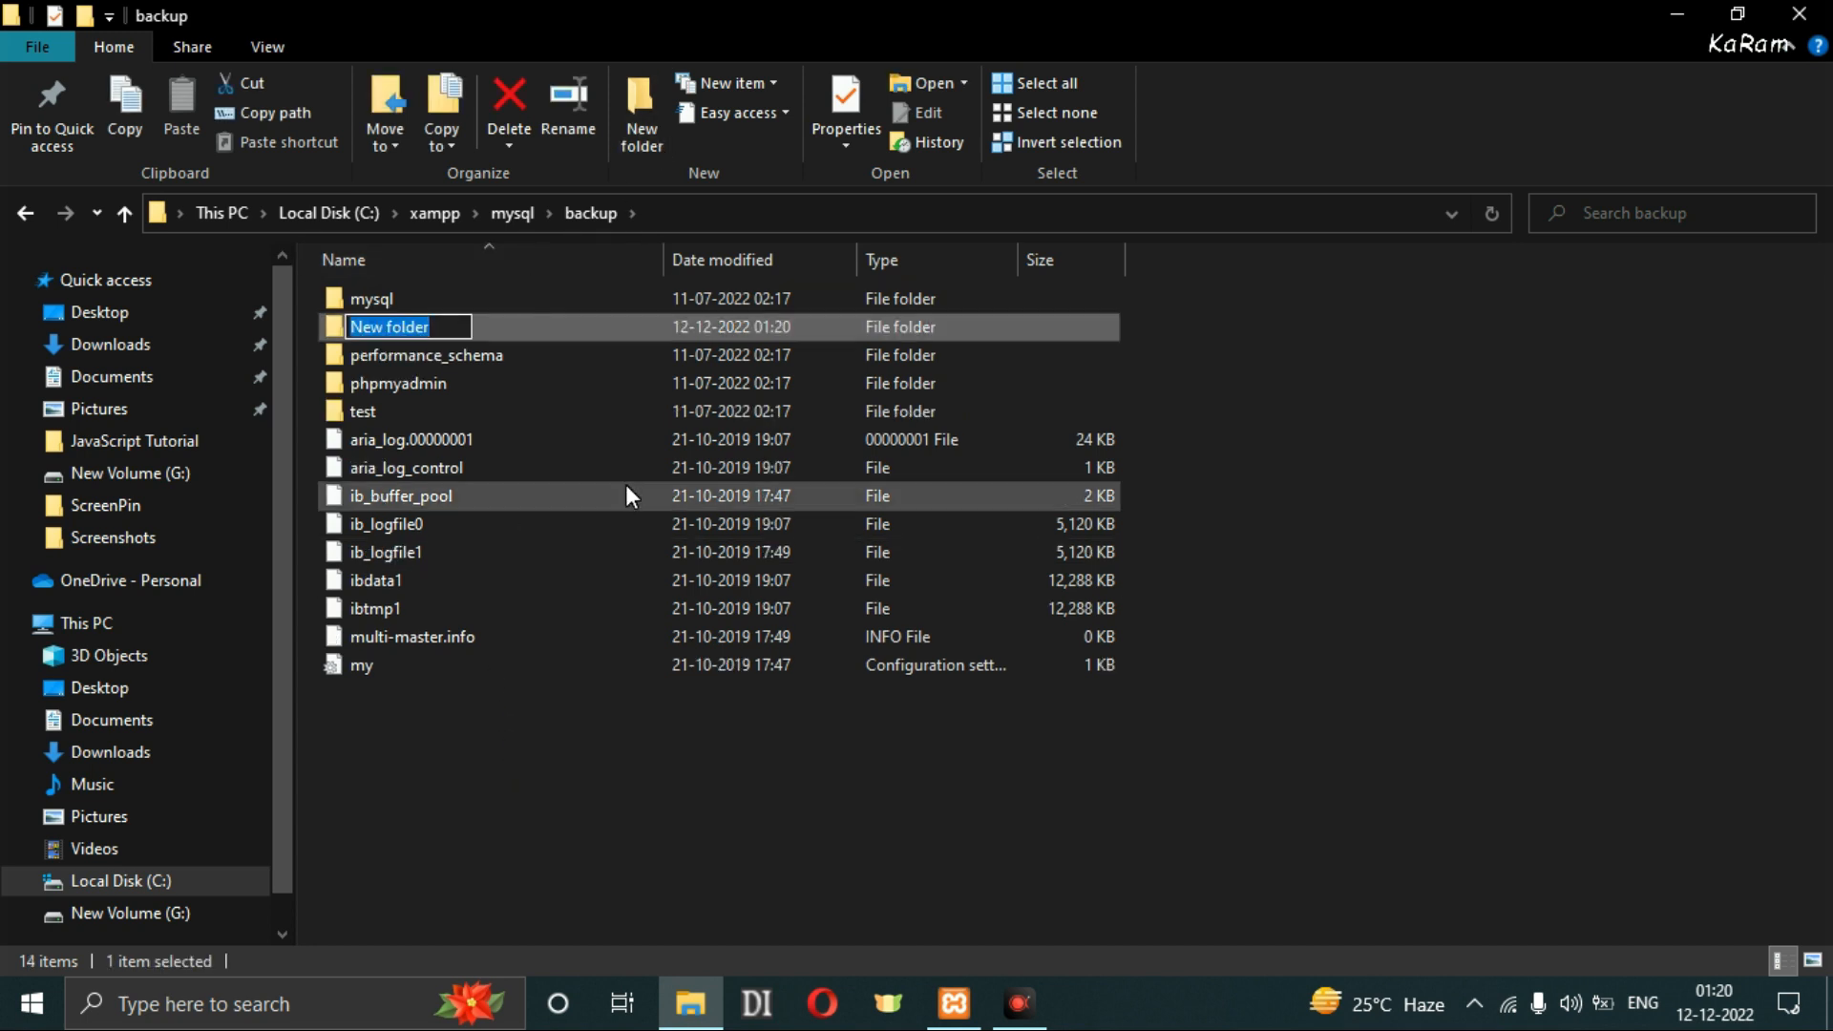
{"action": "key", "text": "Return"}
{"action": "left_click", "coordinate": [576, 827]}
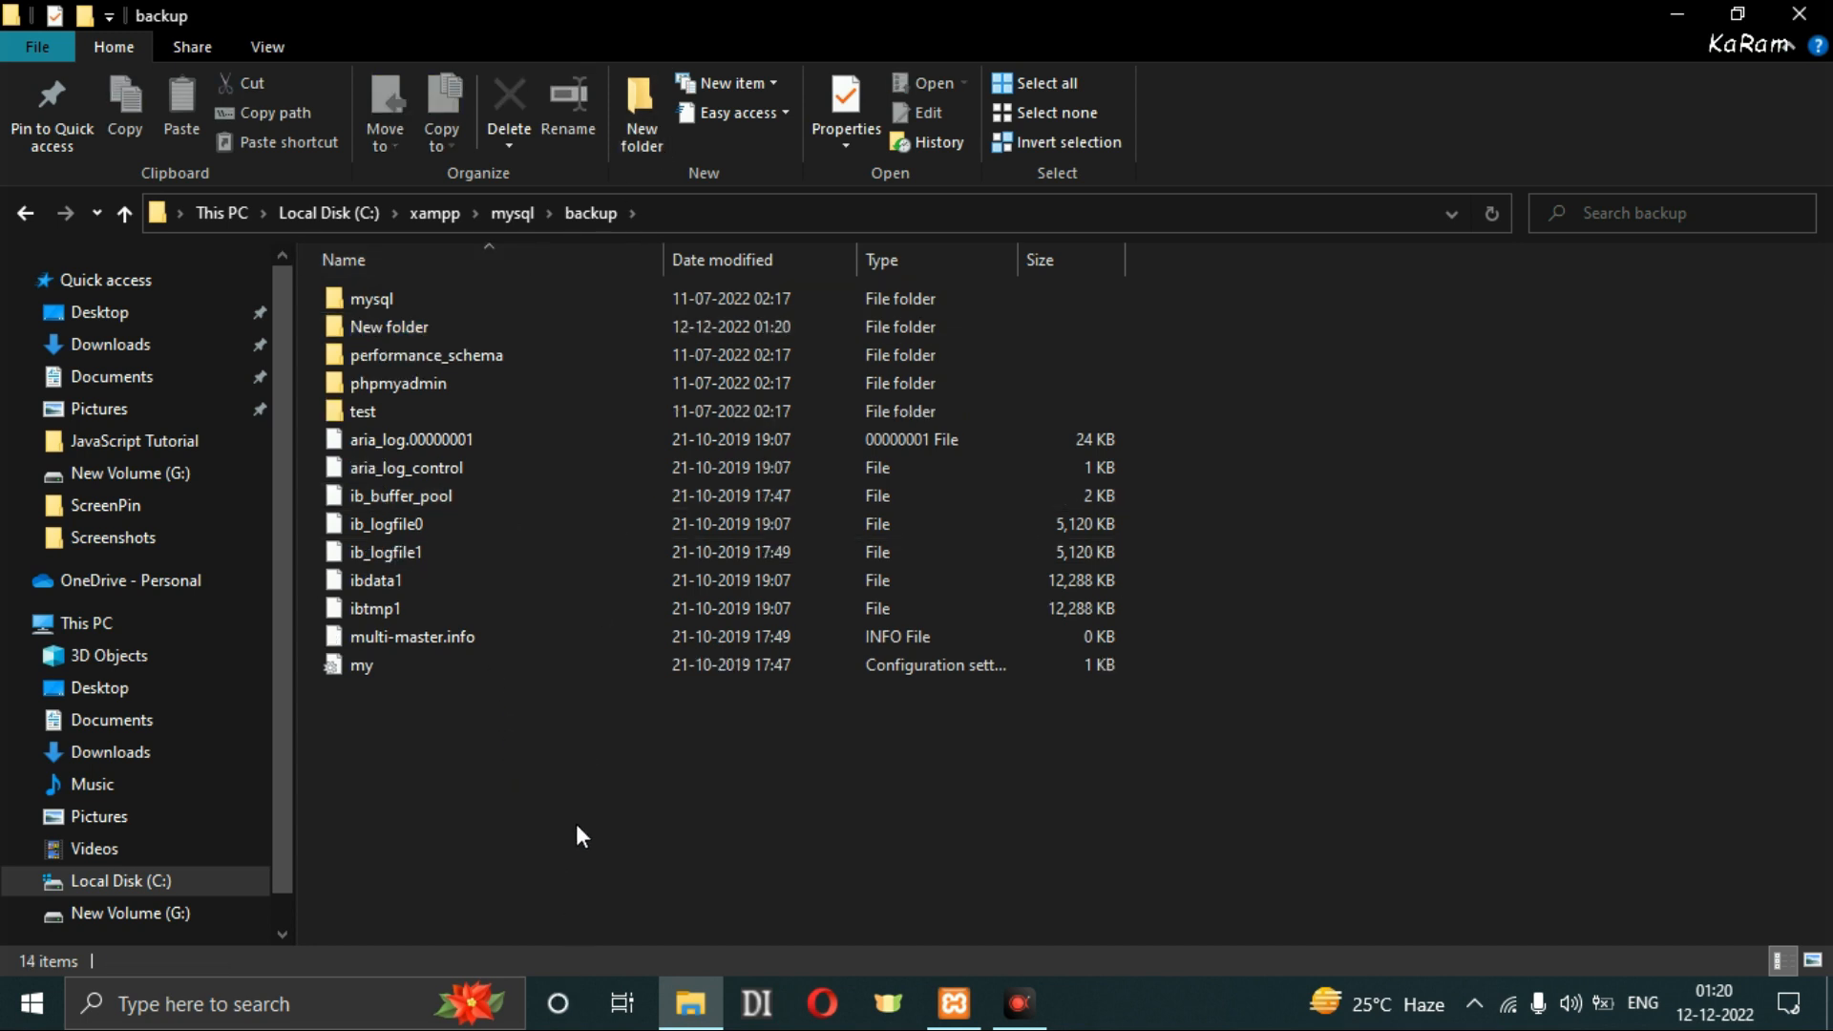
{"action": "key", "text": "ctrl+z"}
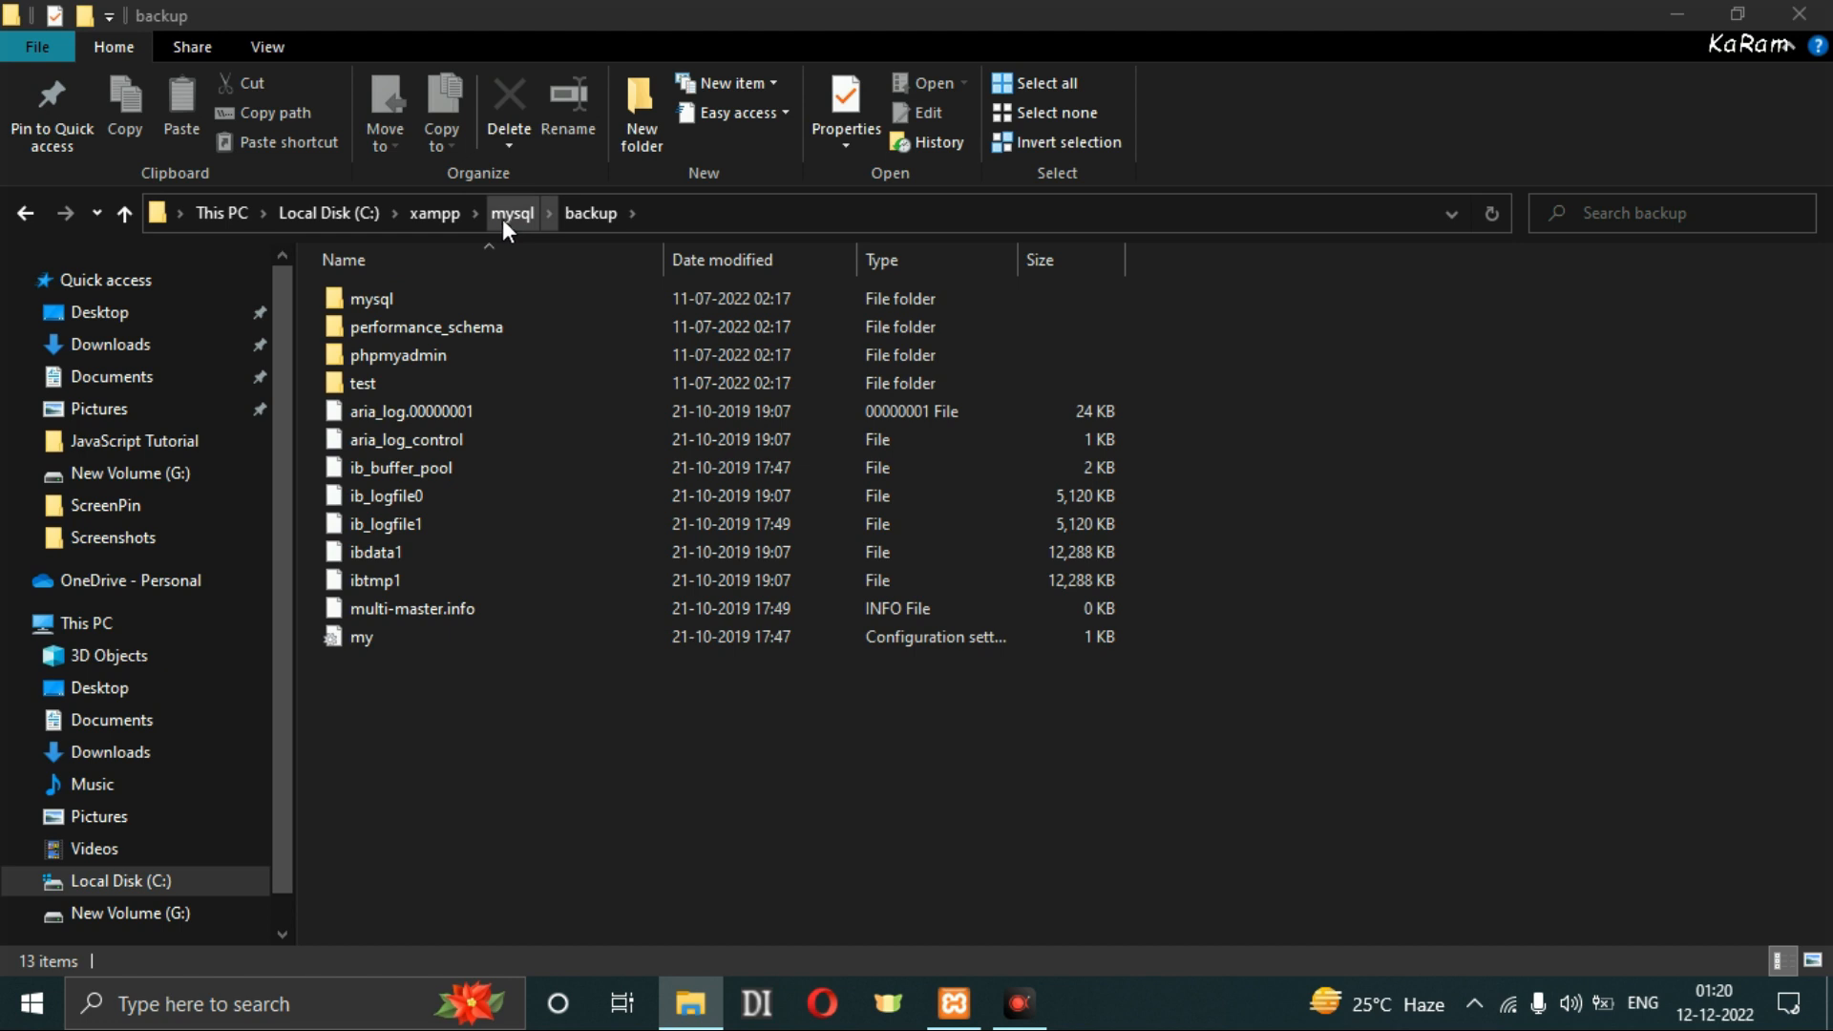
{"action": "left_click", "coordinate": [492, 777]}
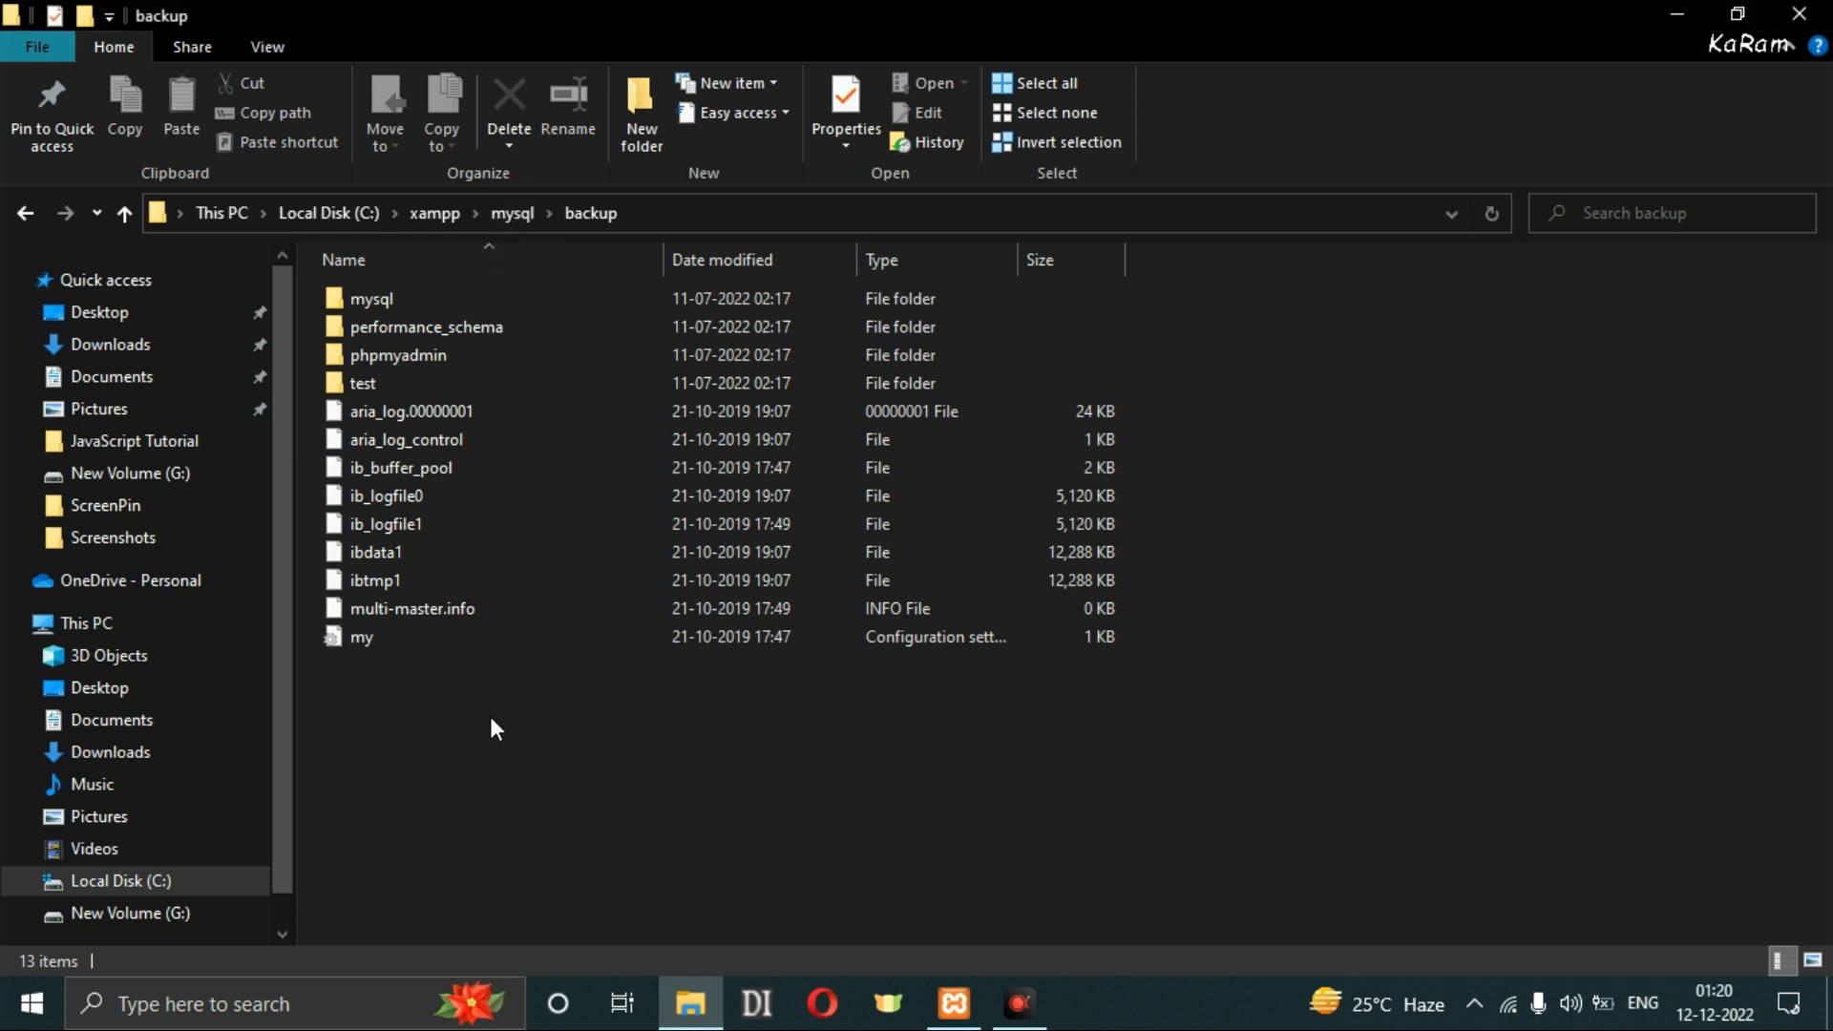
Copy all items from the backup folder into the empty data folder inside mysql, and reopen data to check its contents.
{"action": "left_click_drag", "start_coordinate": [490, 801], "coordinate": [634, 663]}
{"action": "key", "text": "ctrl+a"}
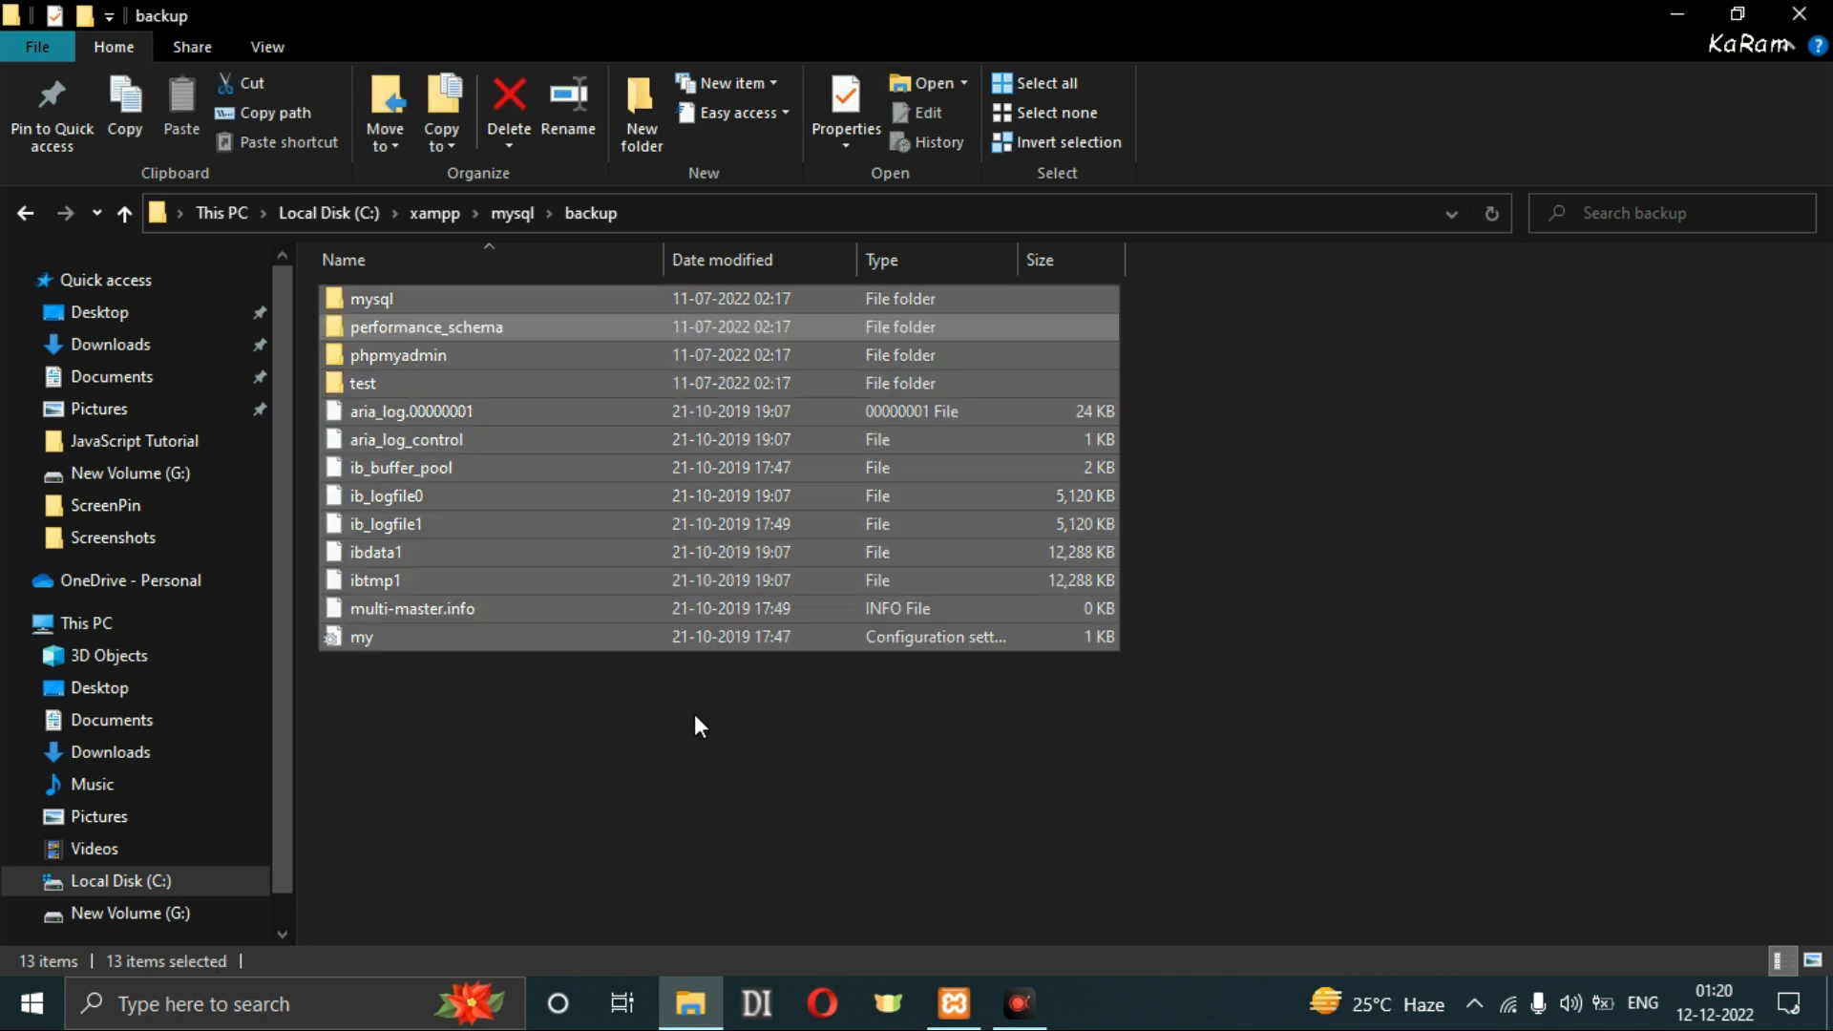
{"action": "left_click", "coordinate": [494, 217]}
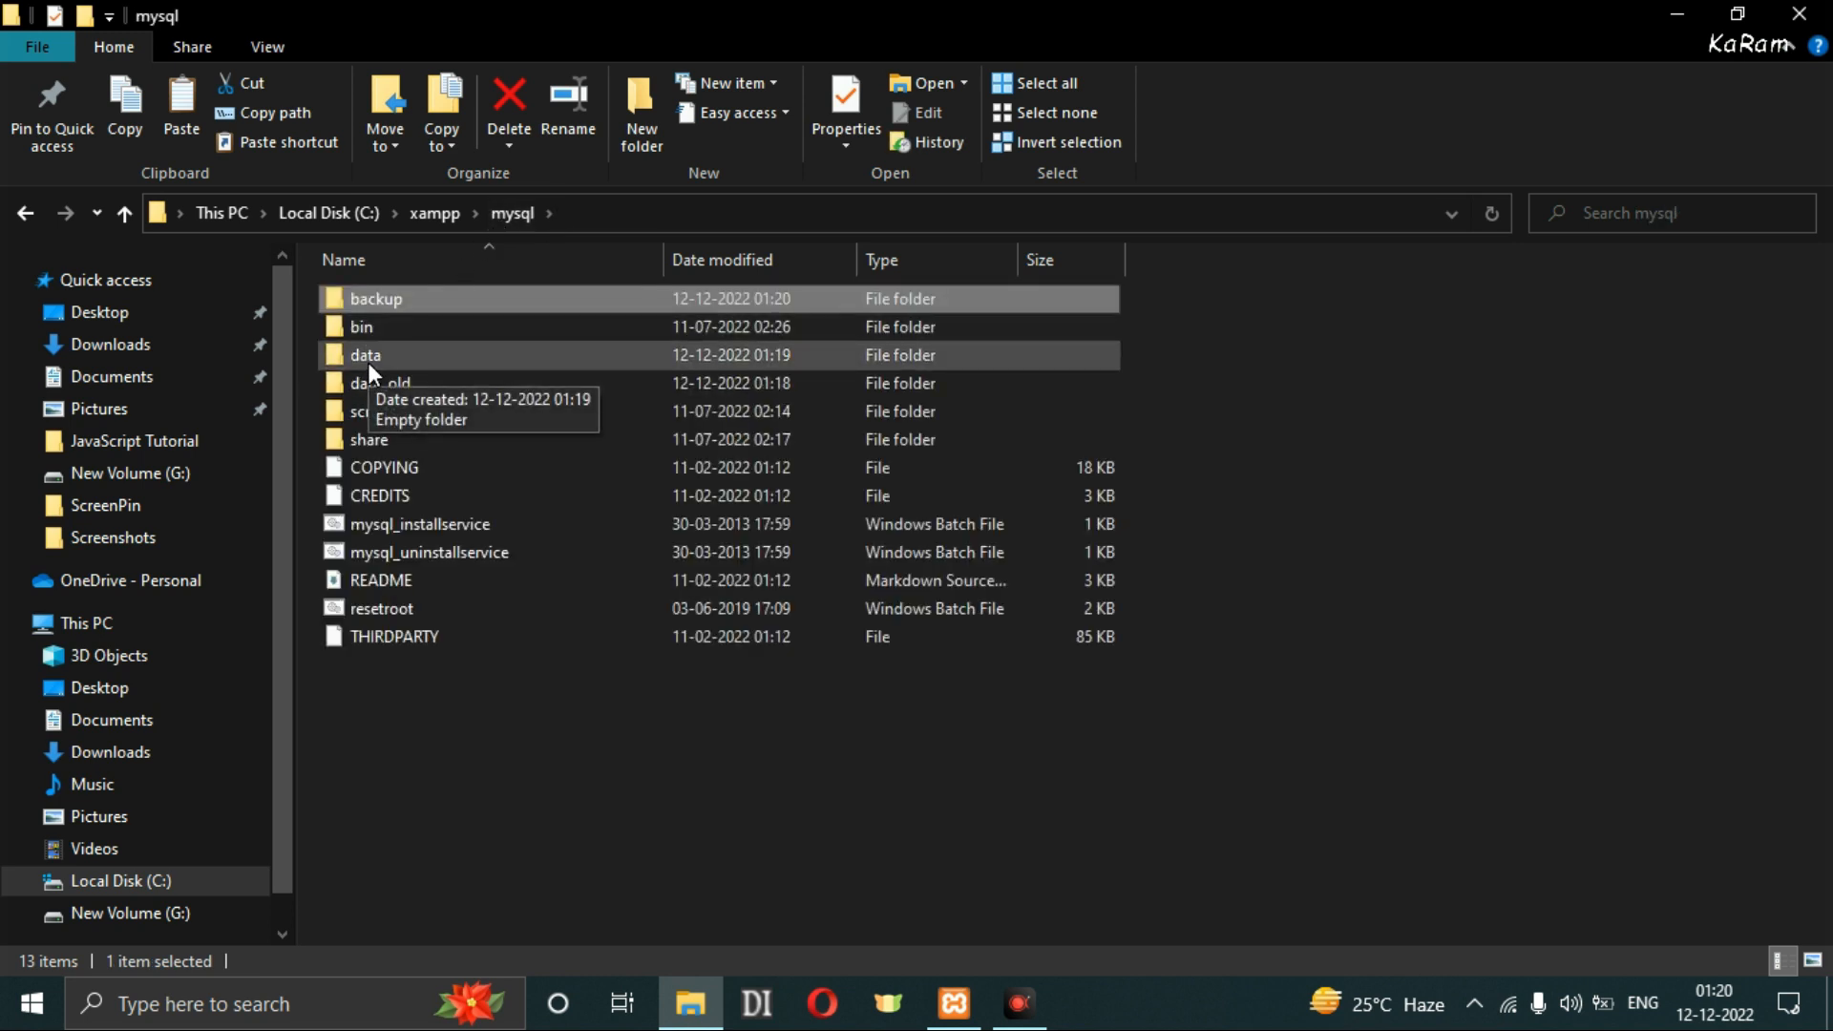
{"action": "left_click", "coordinate": [367, 362]}
{"action": "double_click", "coordinate": [367, 359]}
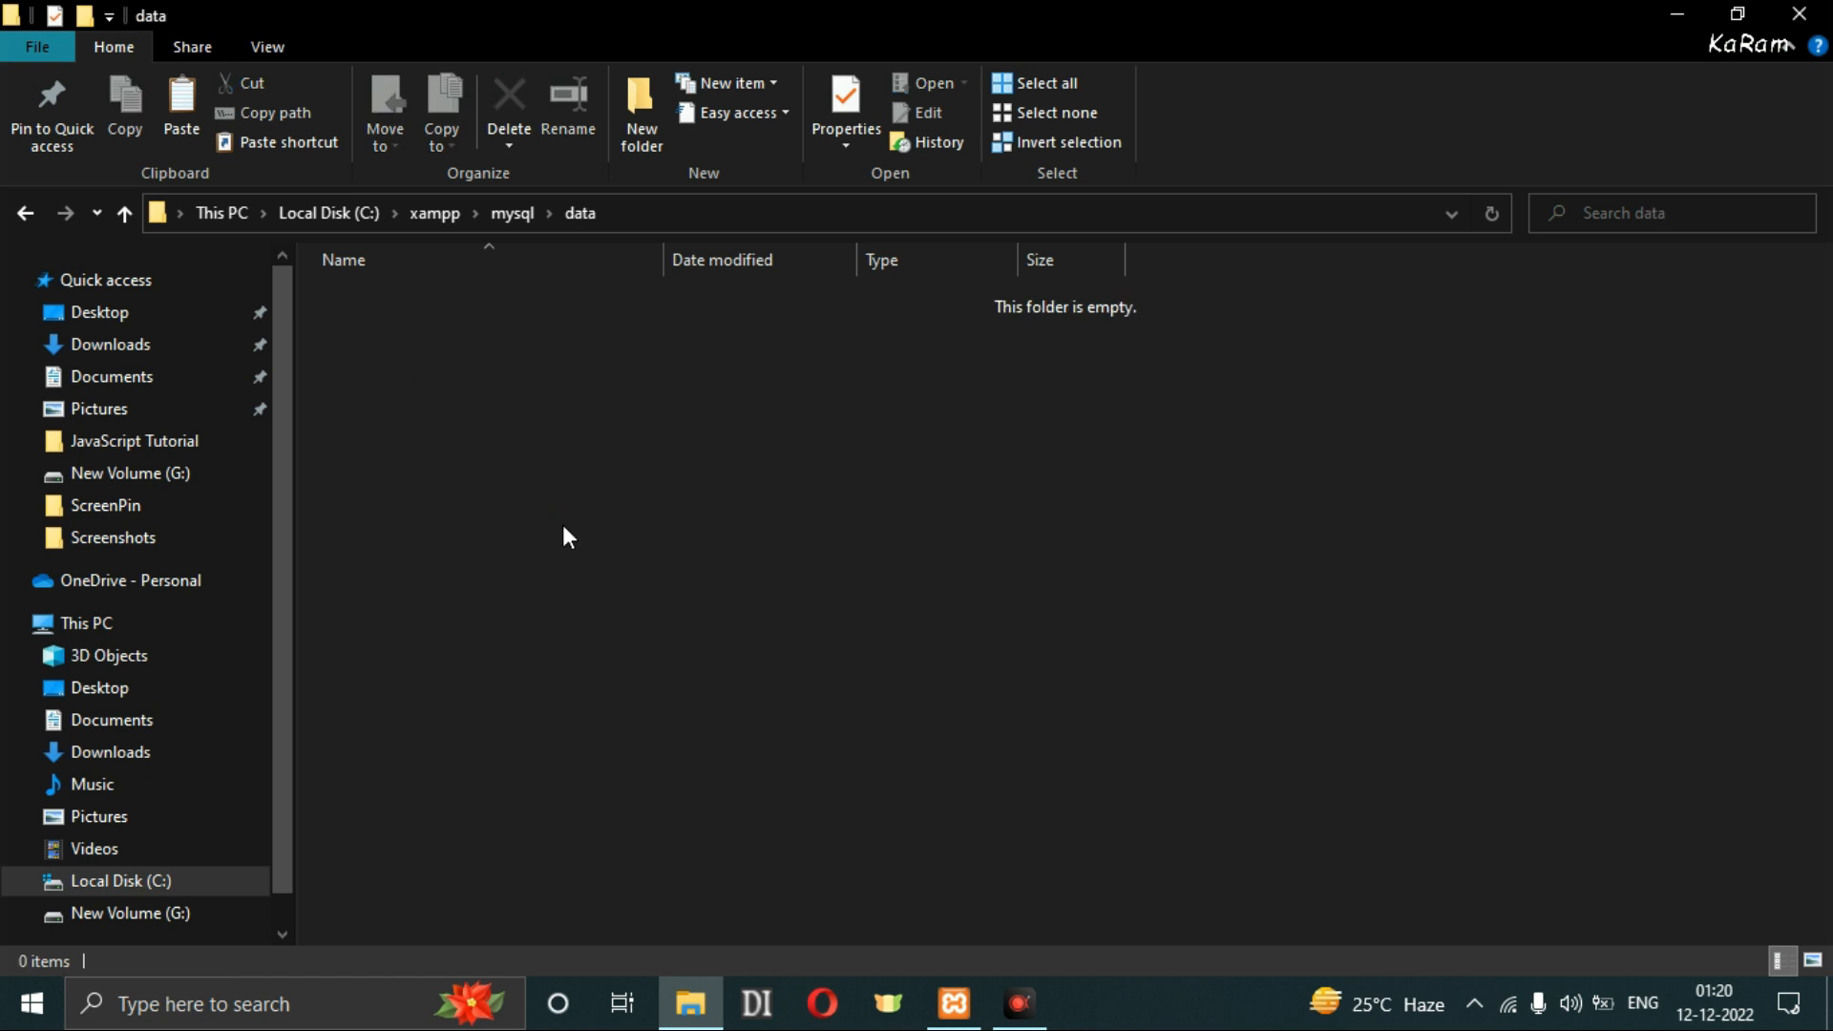
{"action": "key", "text": "ctrl+v"}
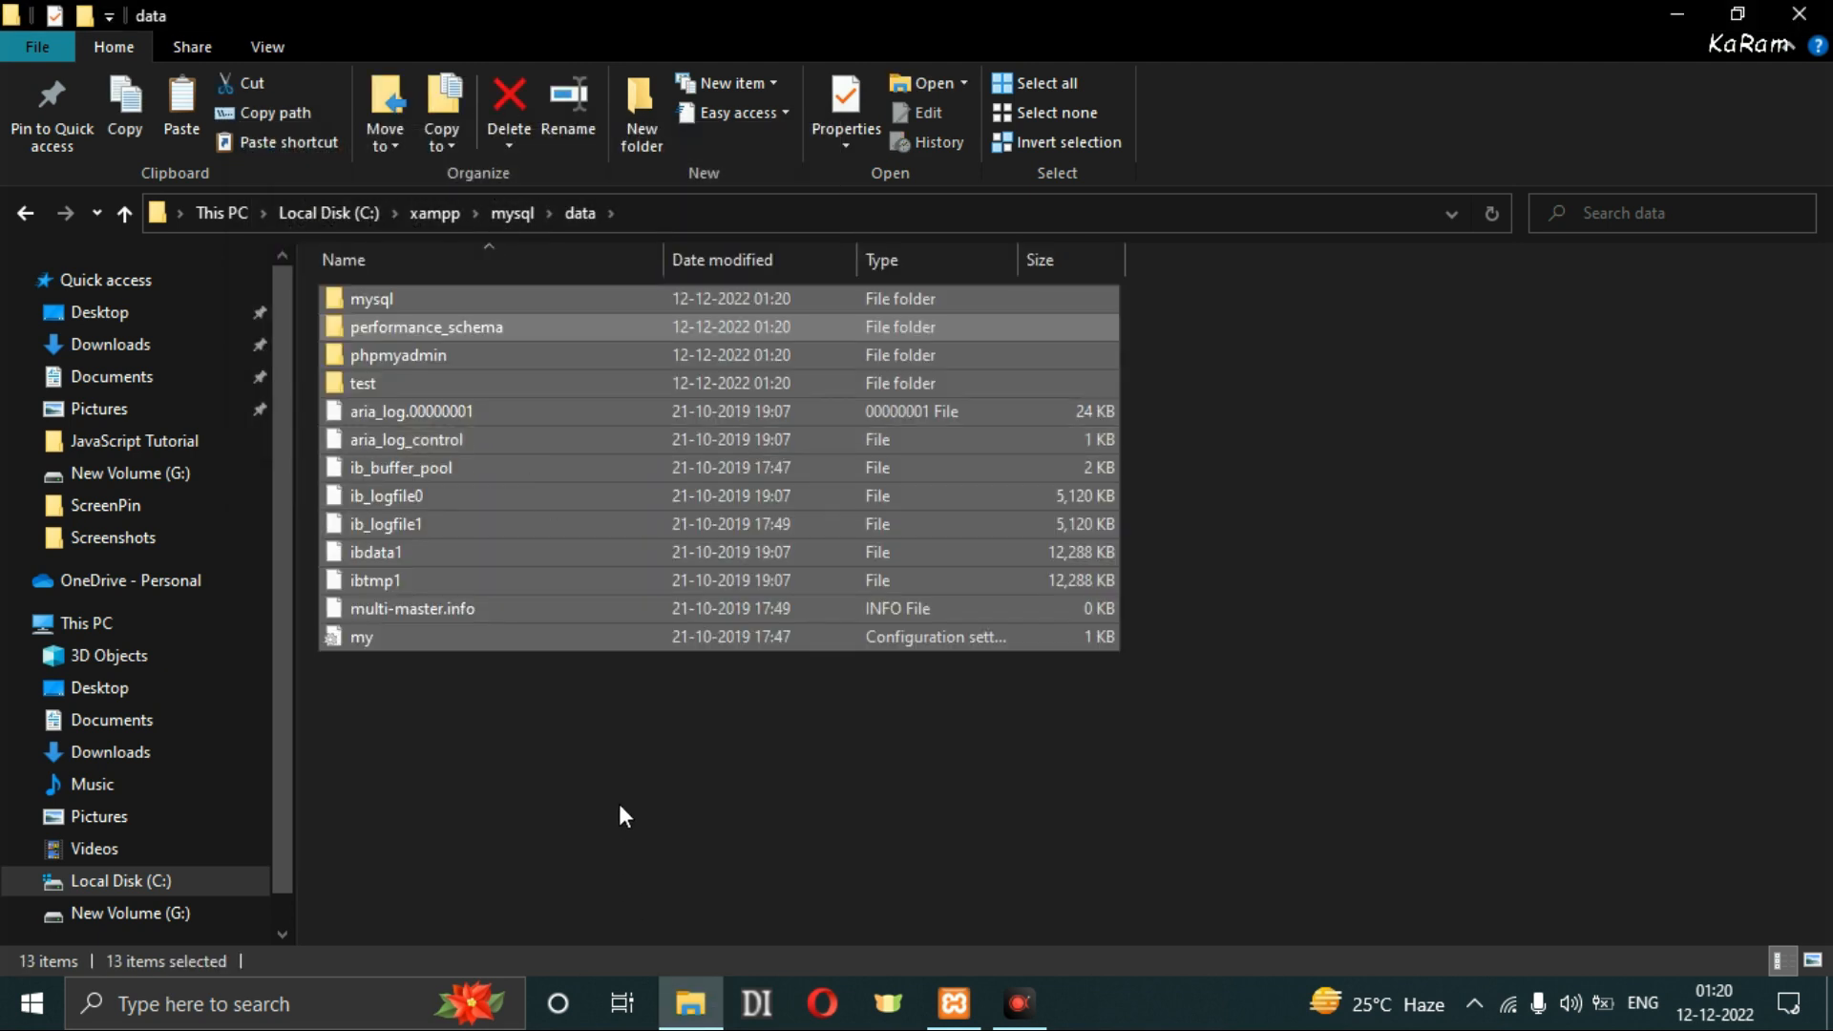
{"action": "left_click", "coordinate": [620, 806]}
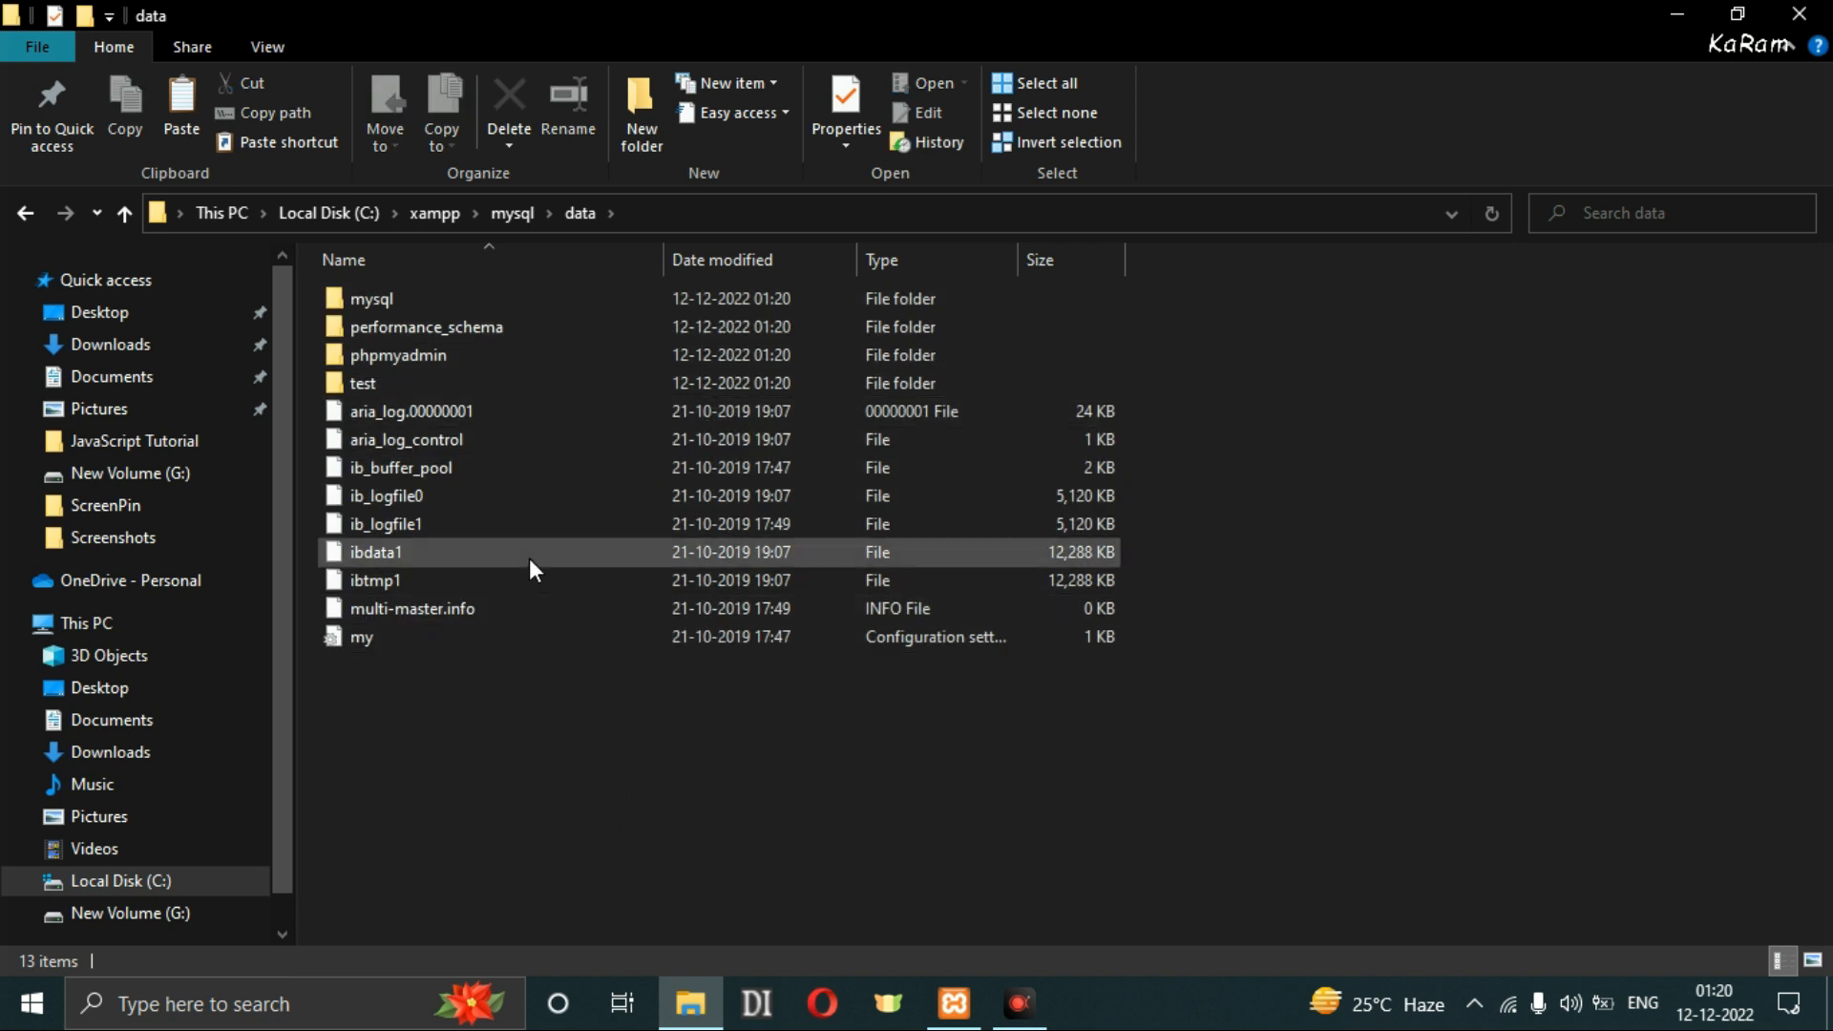
{"action": "left_click", "coordinate": [515, 216]}
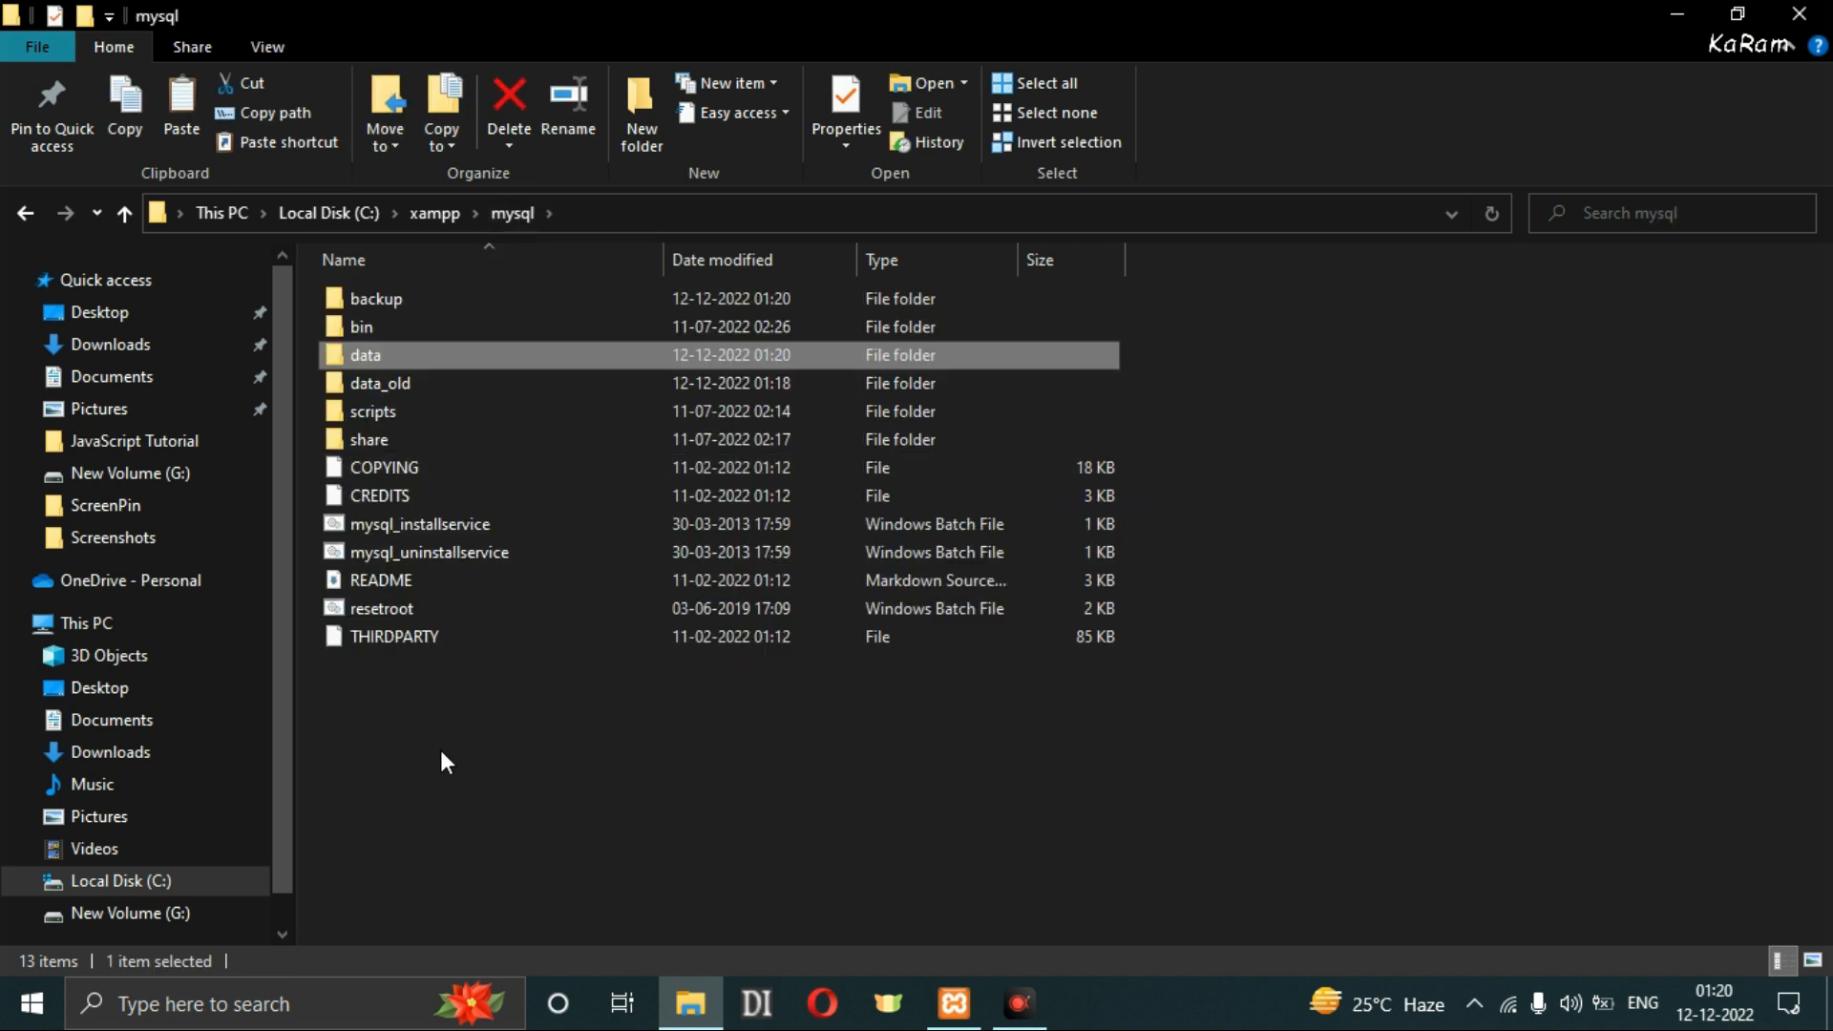
{"action": "left_click", "coordinate": [518, 709]}
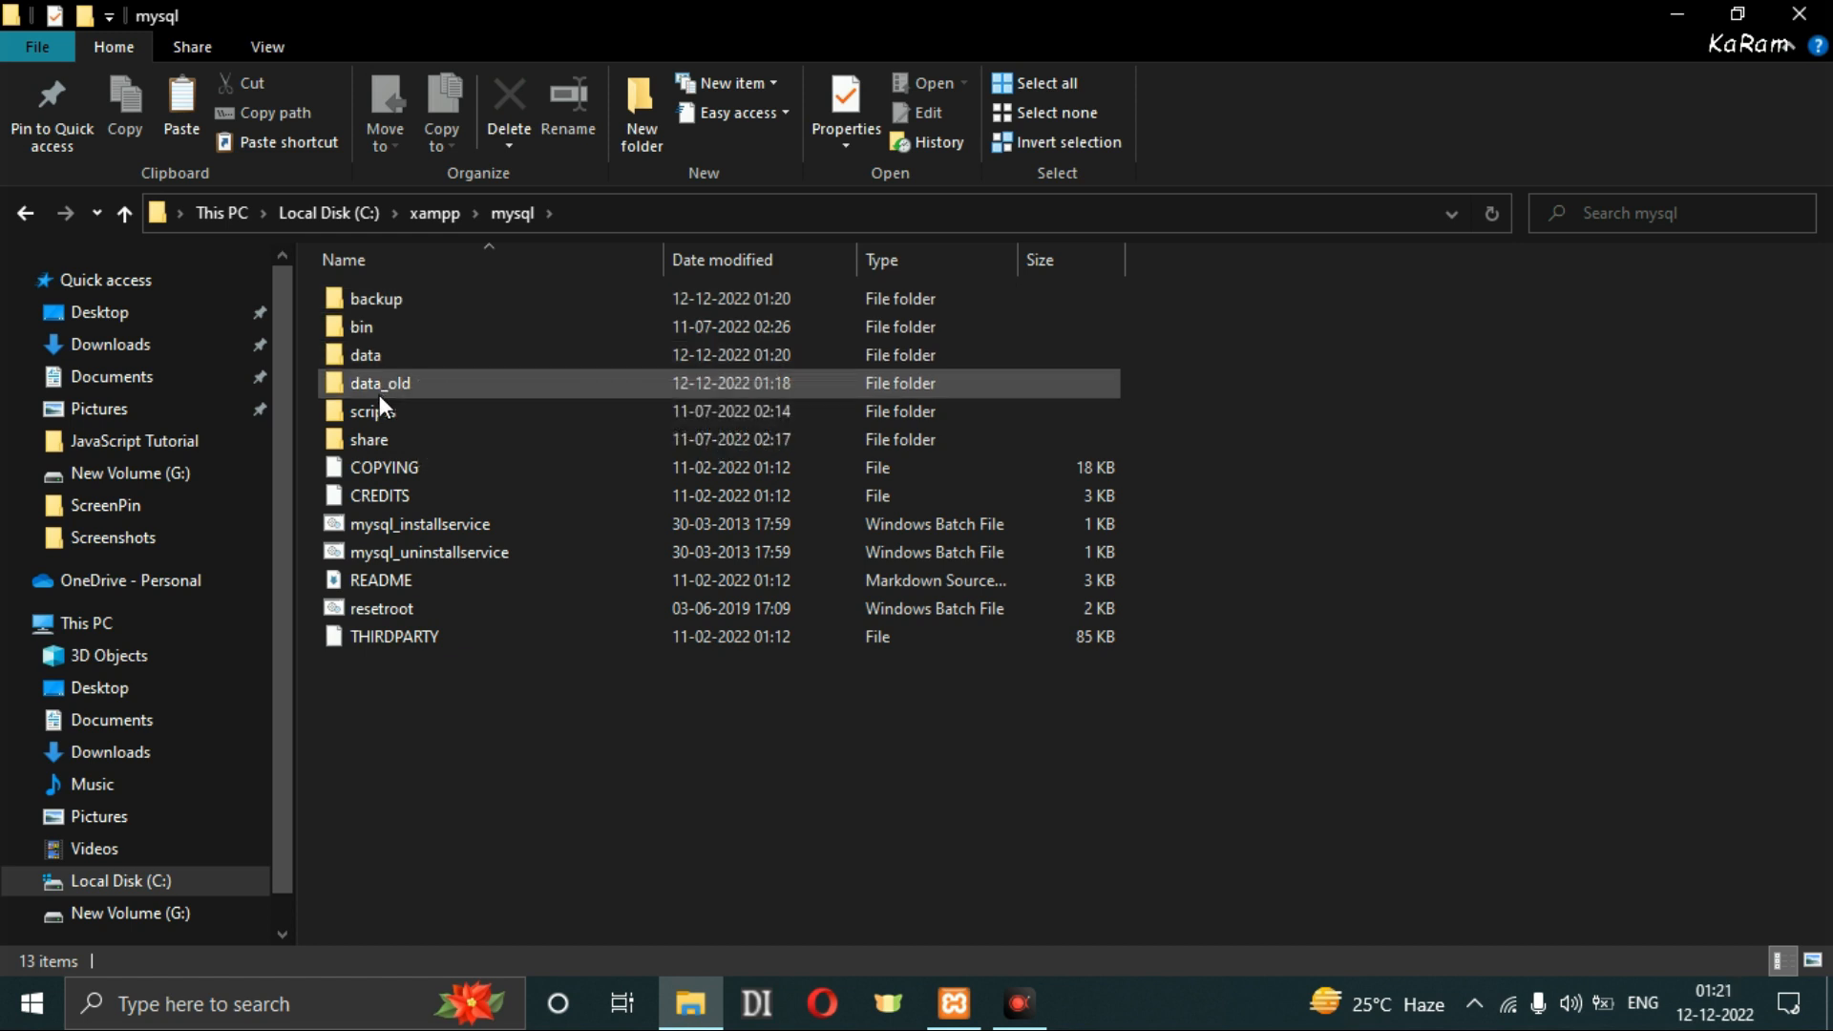
{"action": "double_click", "coordinate": [381, 360]}
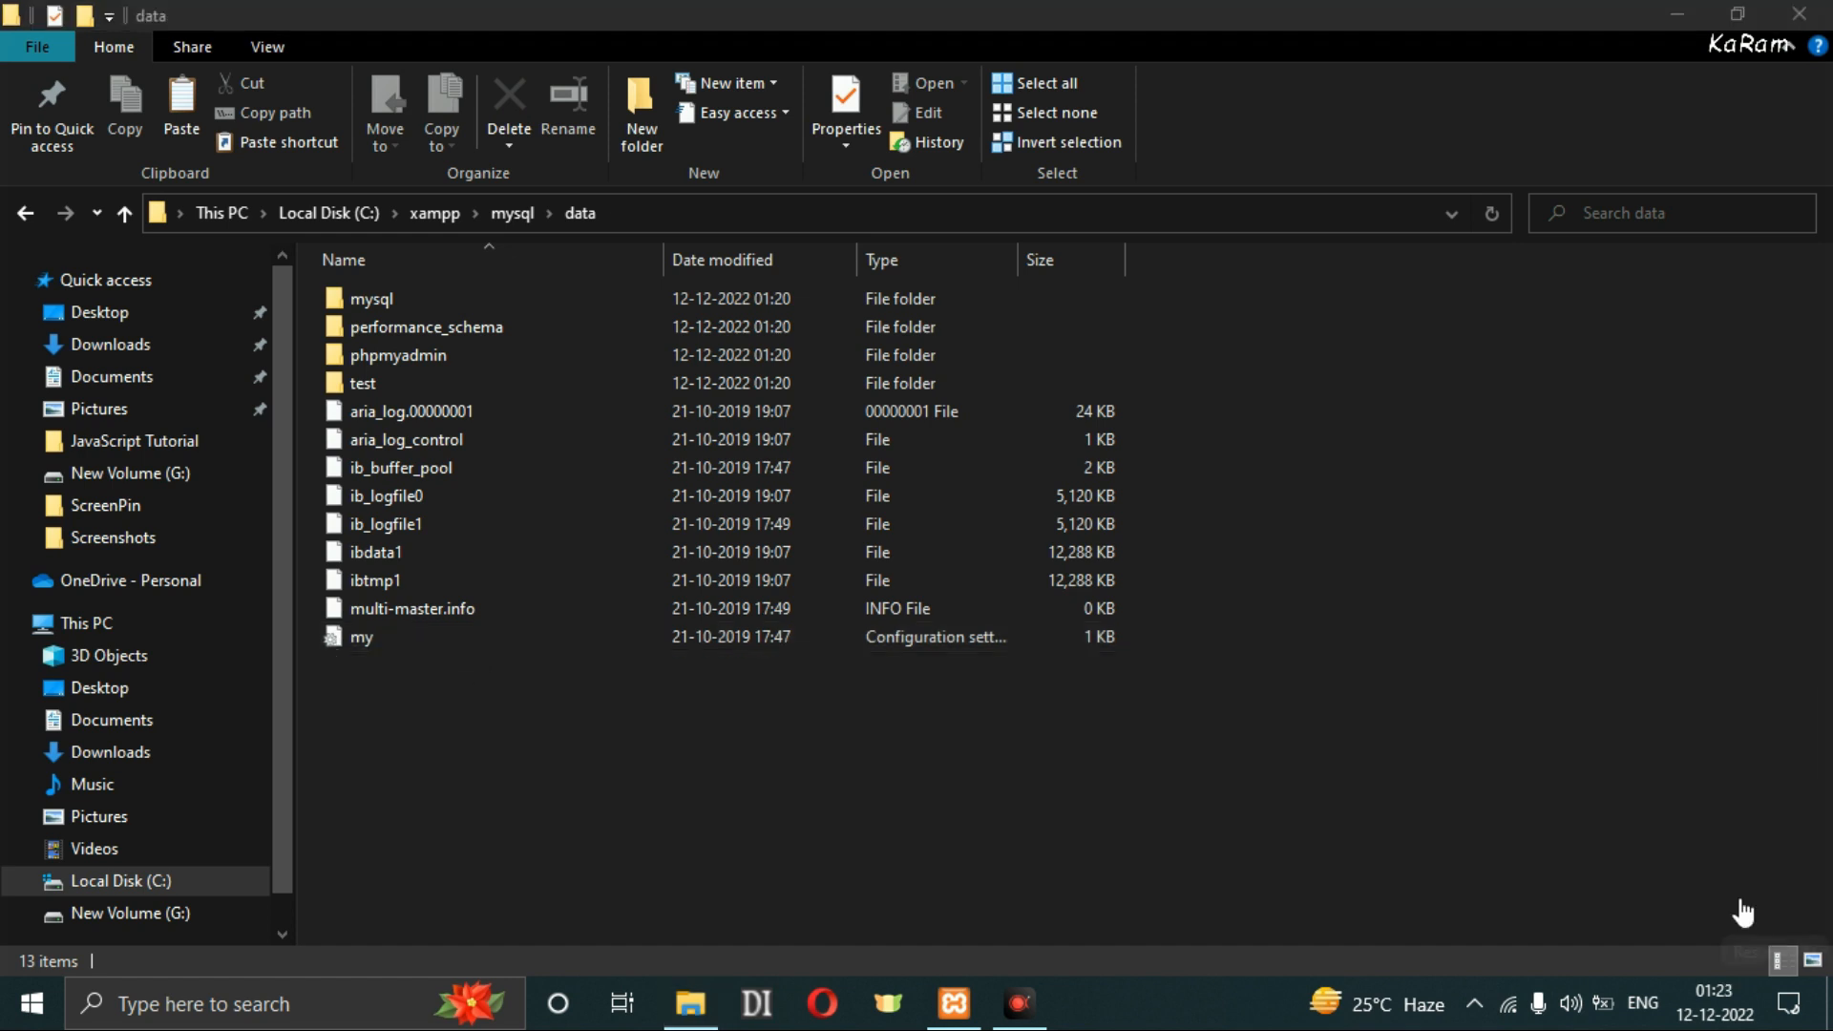
Copy the mysql and test folders from data_old into the data folder, replacing the files with the same names.
{"action": "left_click", "coordinate": [503, 215]}
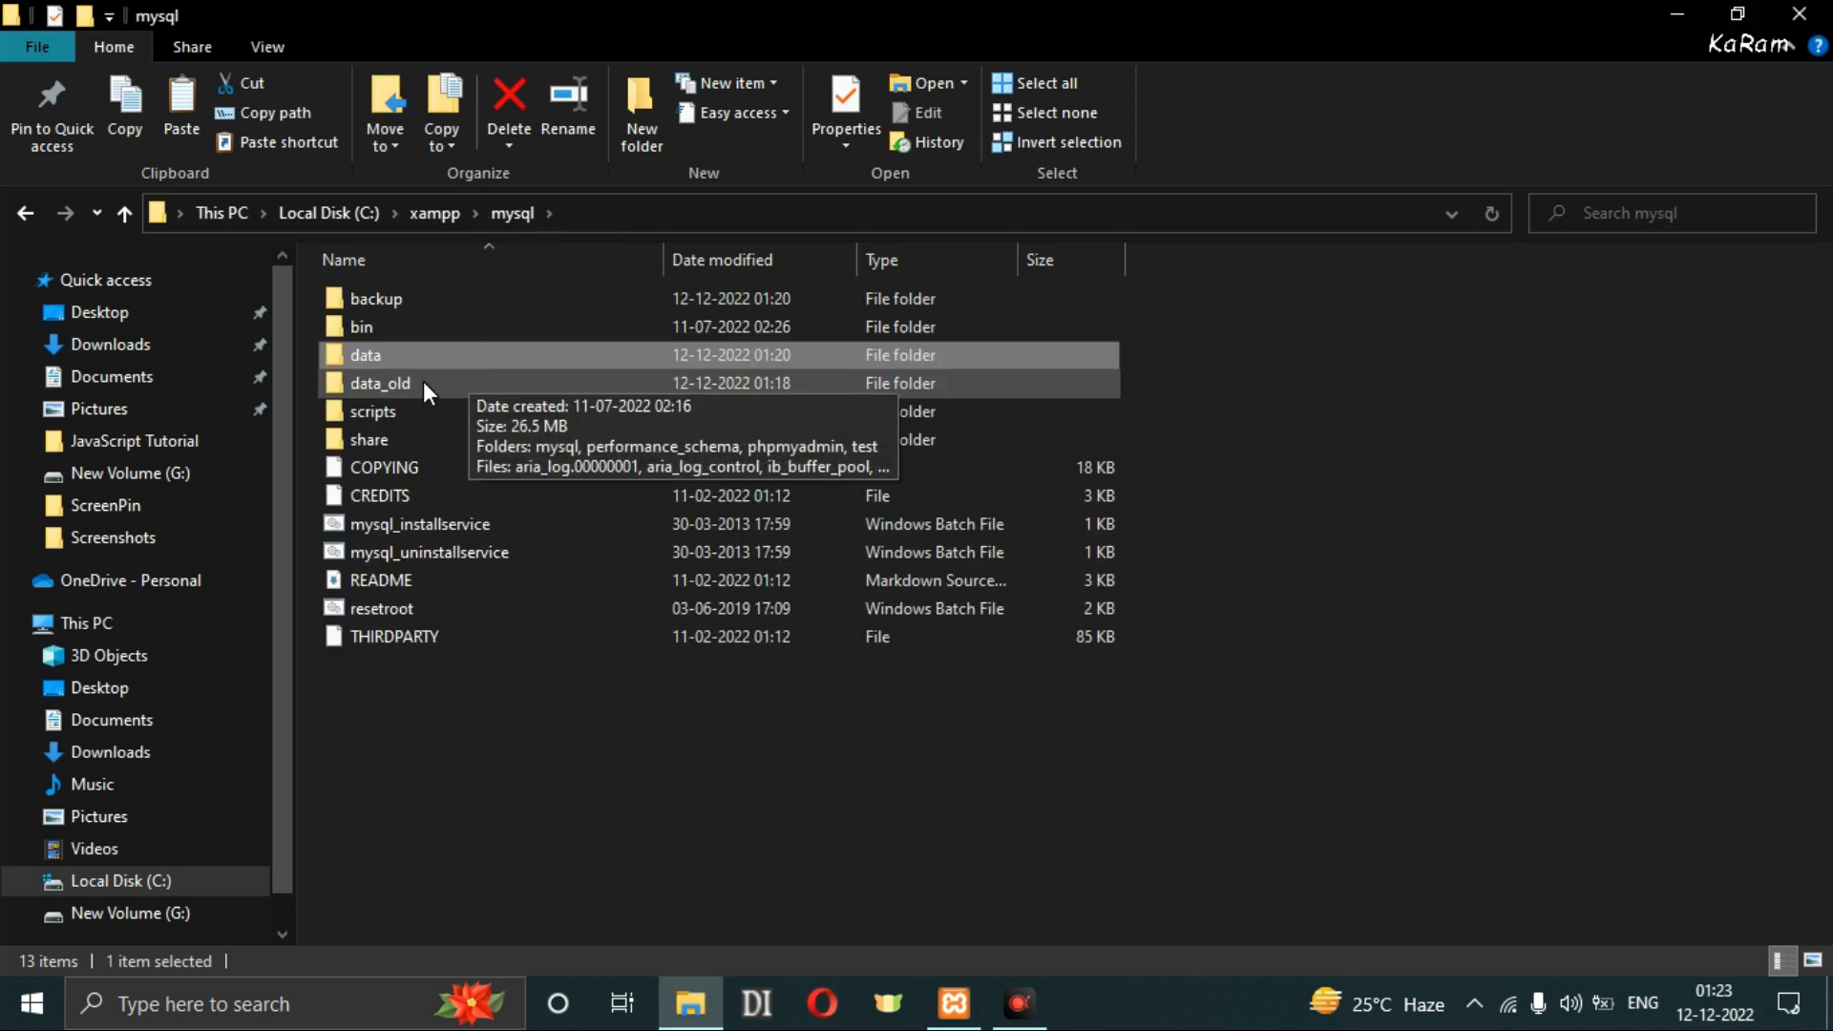
{"action": "double_click", "coordinate": [382, 383]}
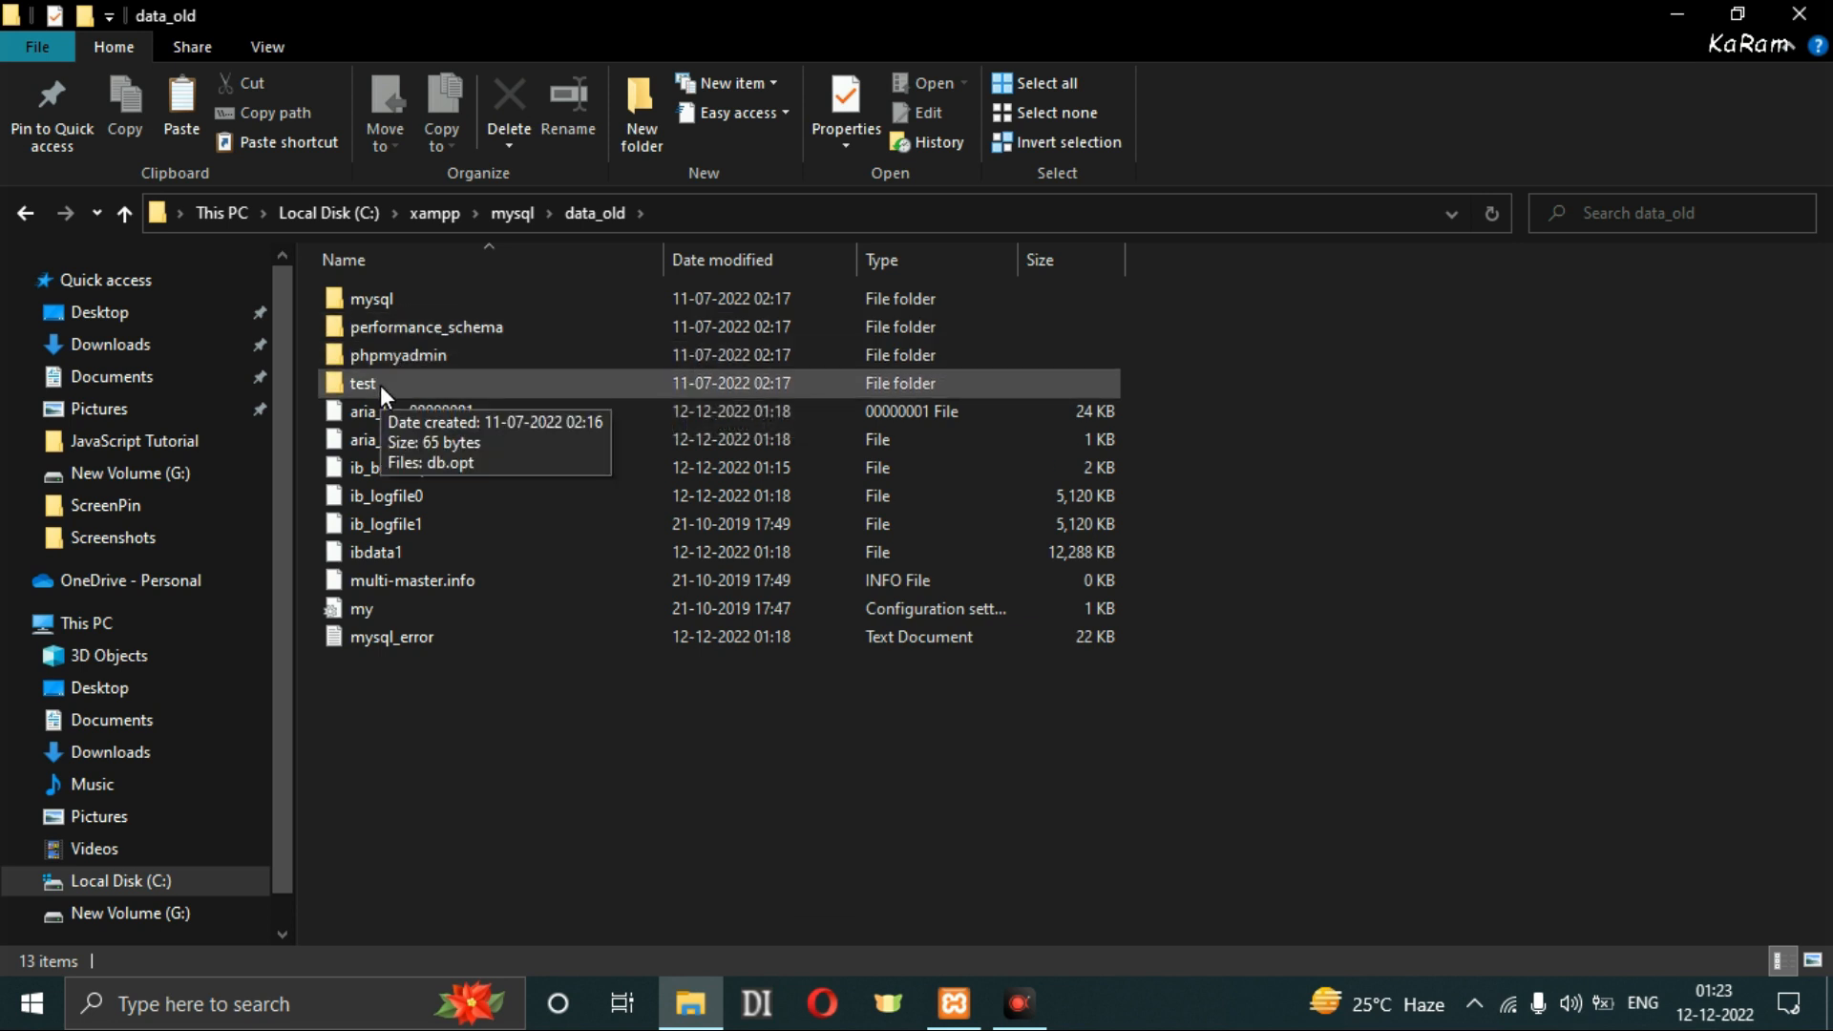
{"action": "left_click", "coordinate": [392, 300]}
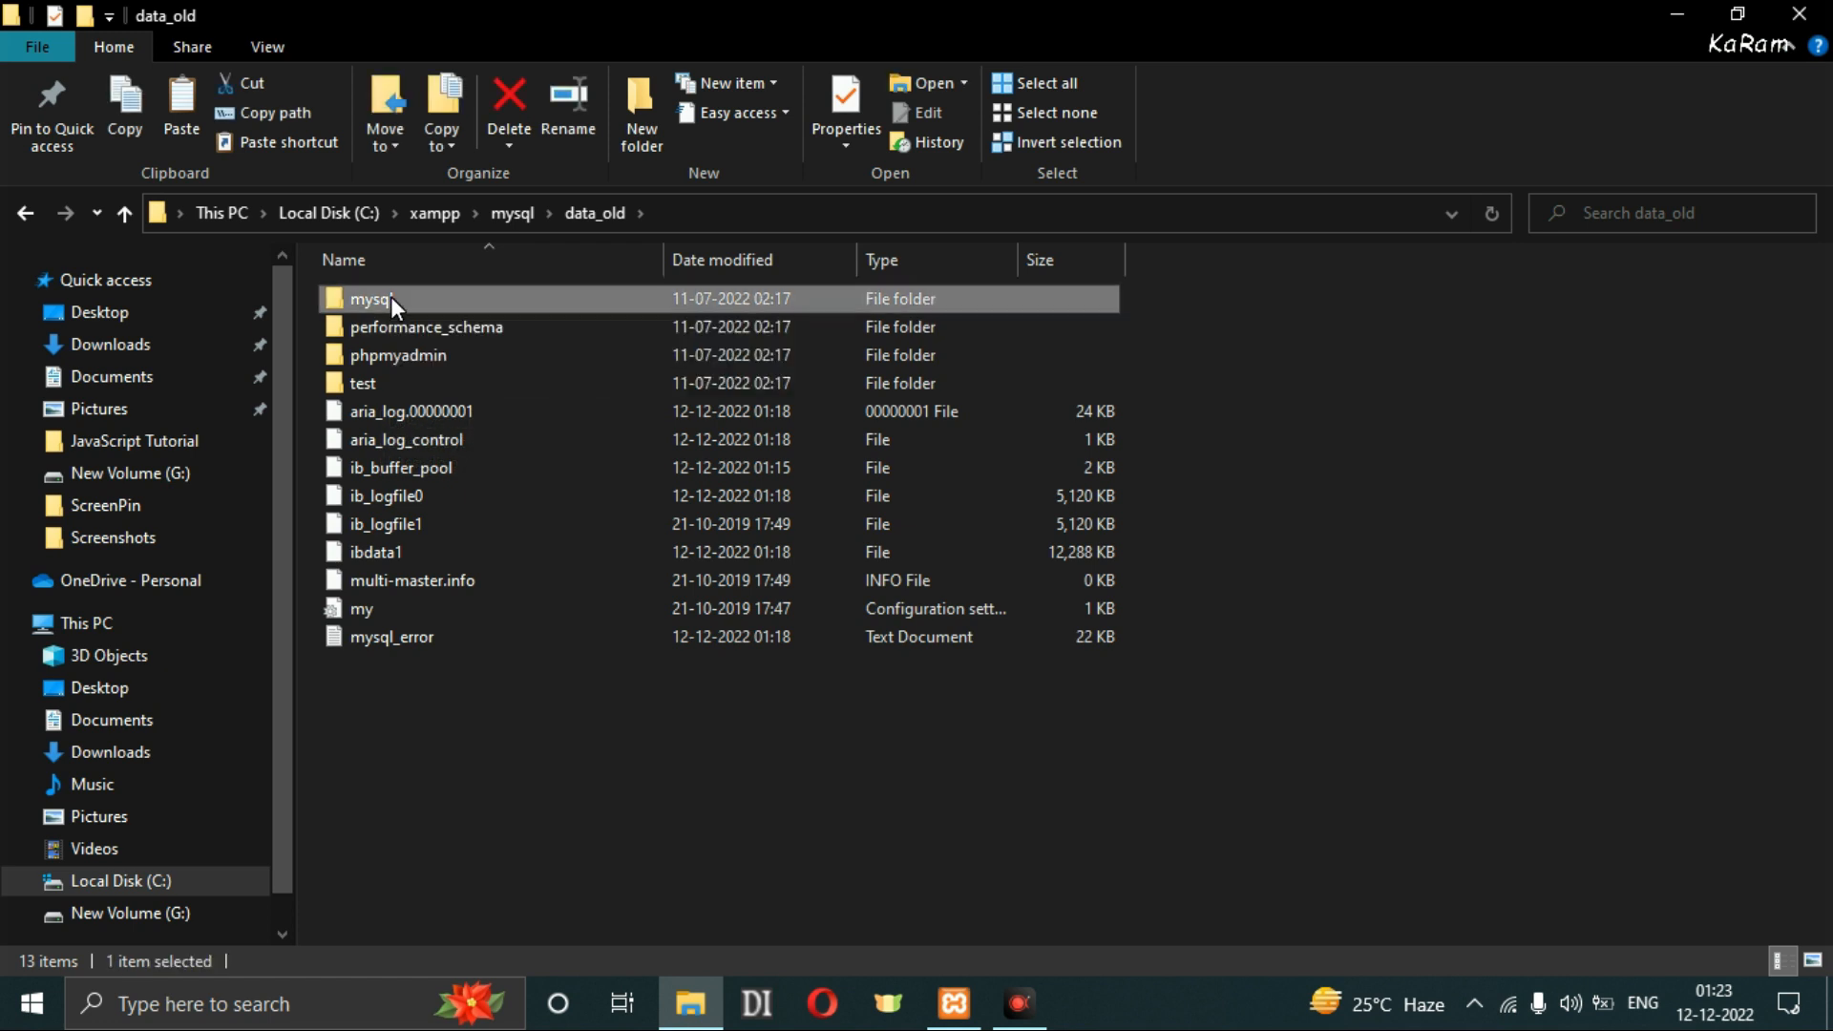
{"action": "left_click", "coordinate": [377, 386], "text": "ctrl"}
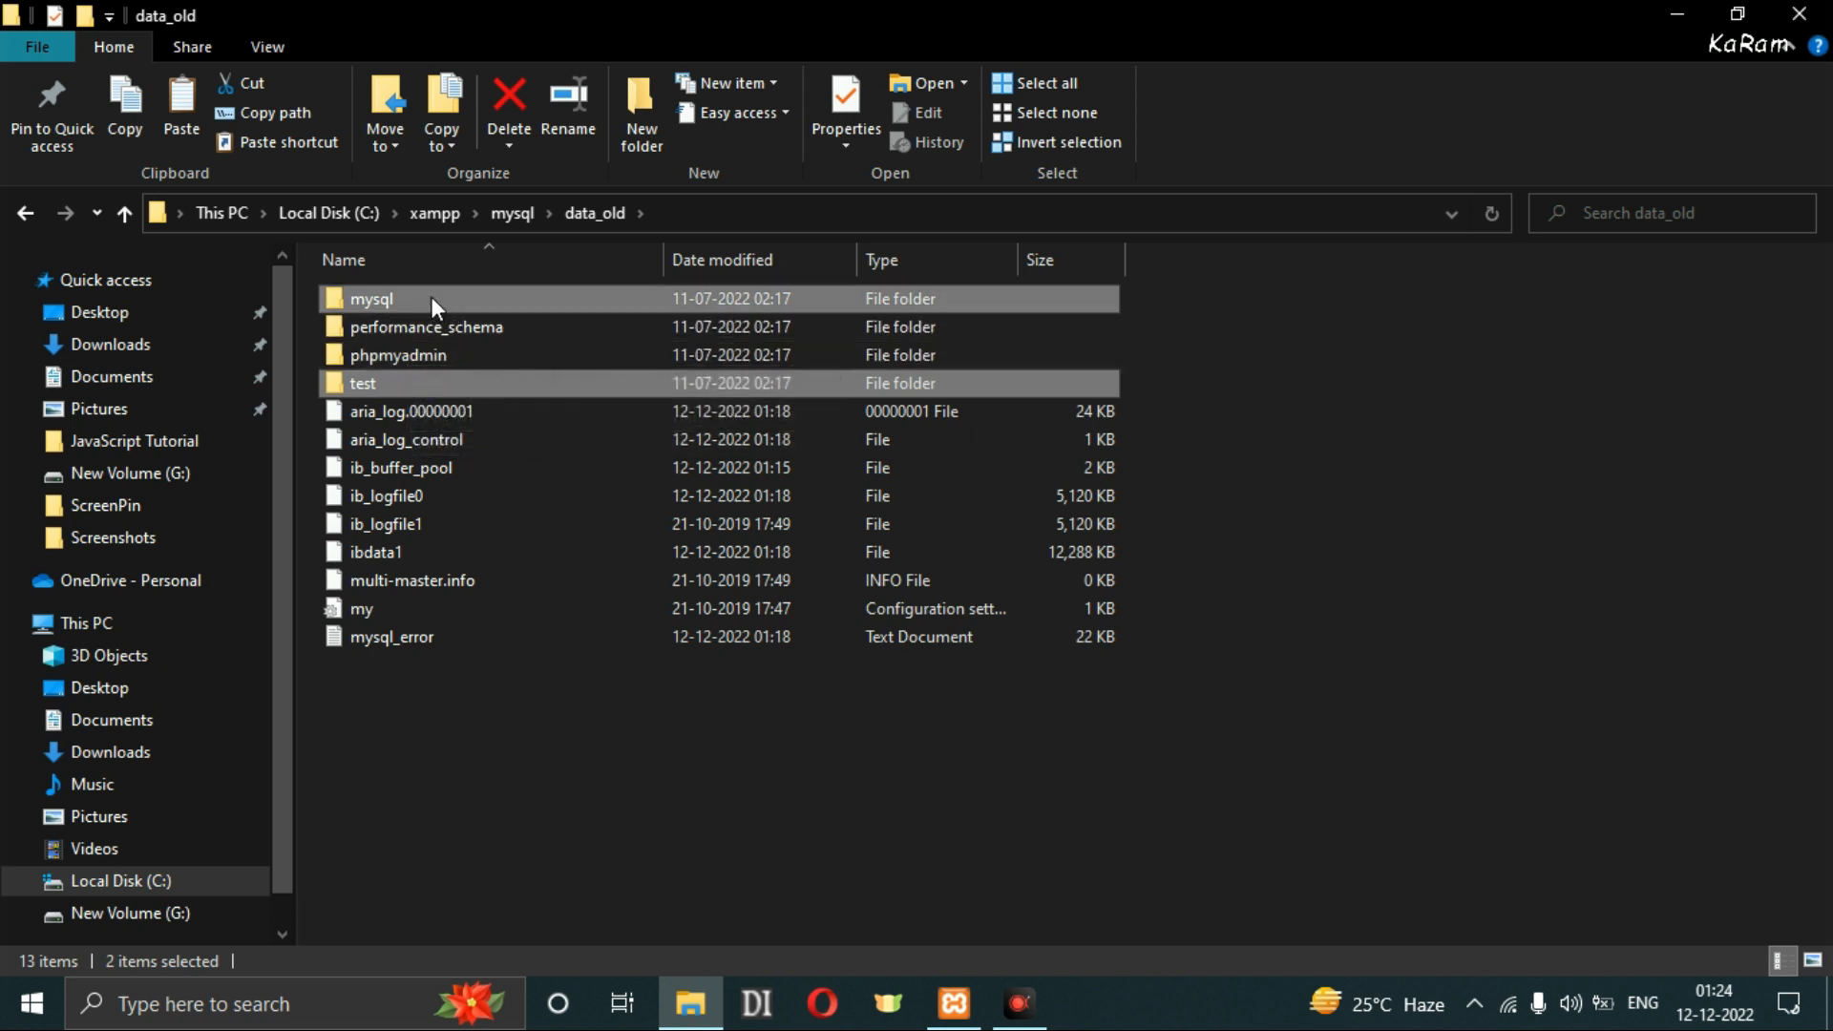
{"action": "right_click", "coordinate": [460, 295]}
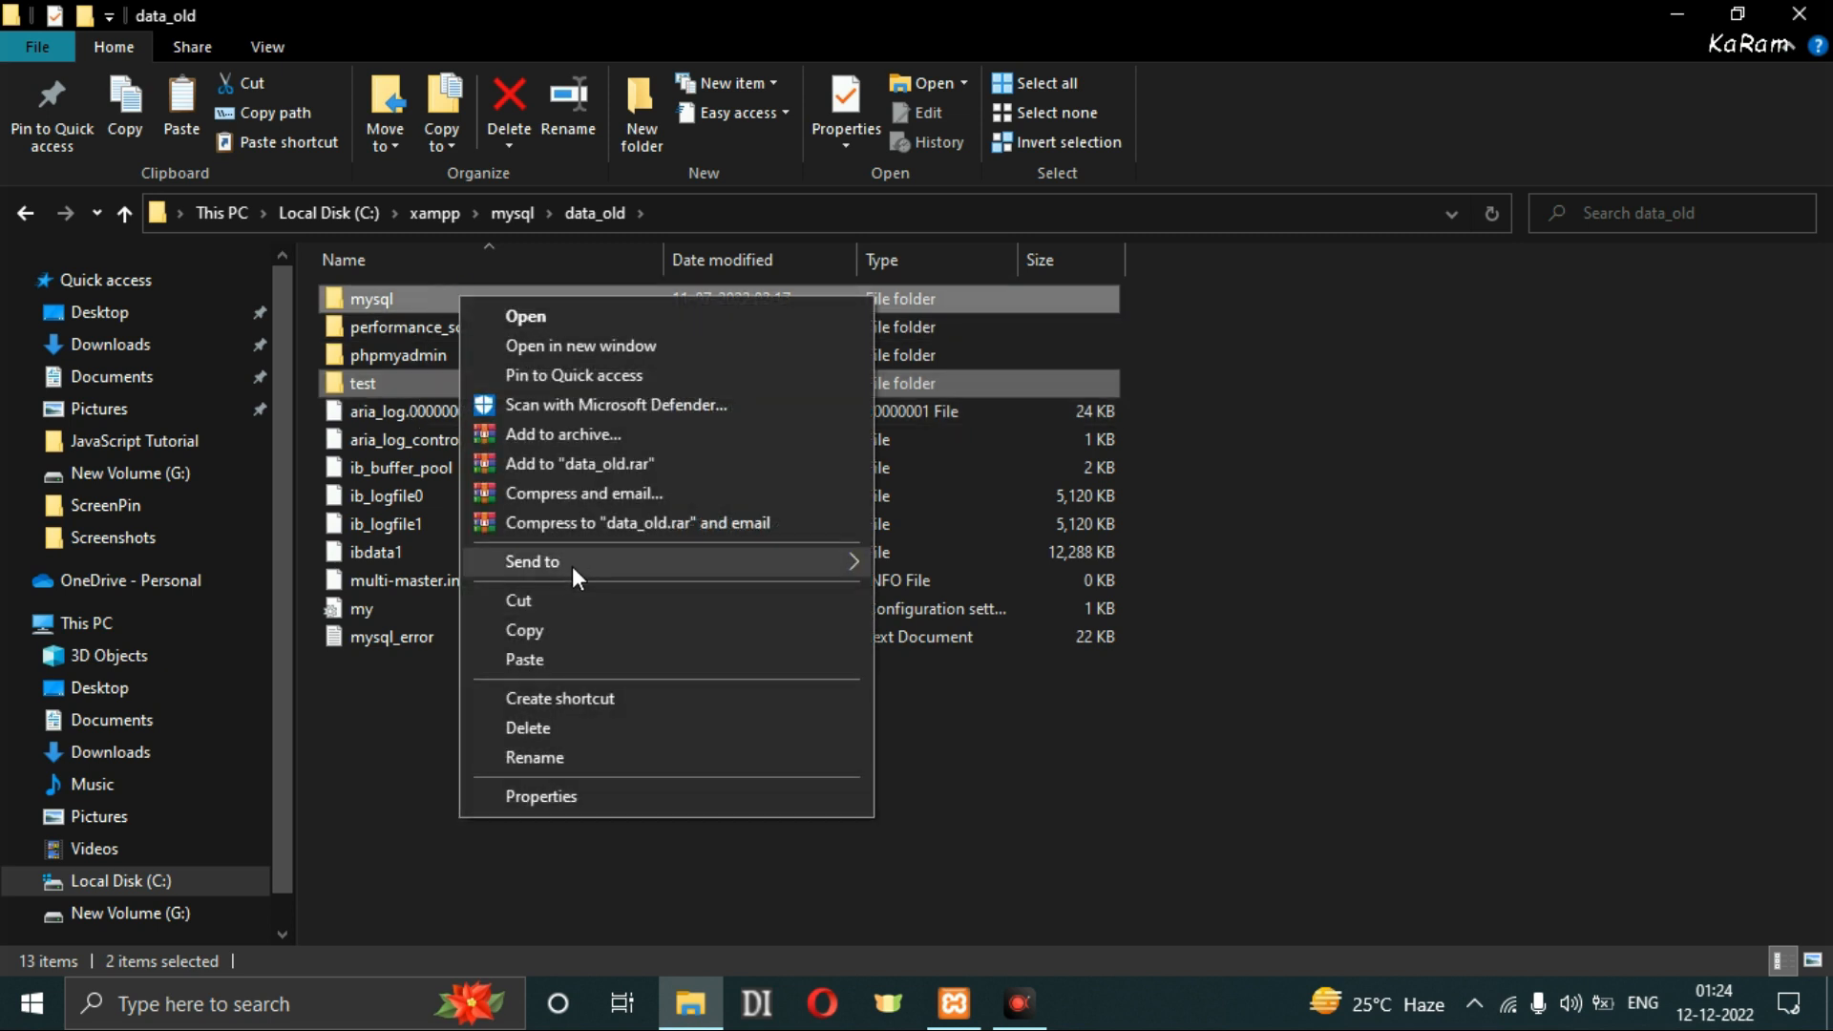
{"action": "left_click", "coordinate": [551, 632]}
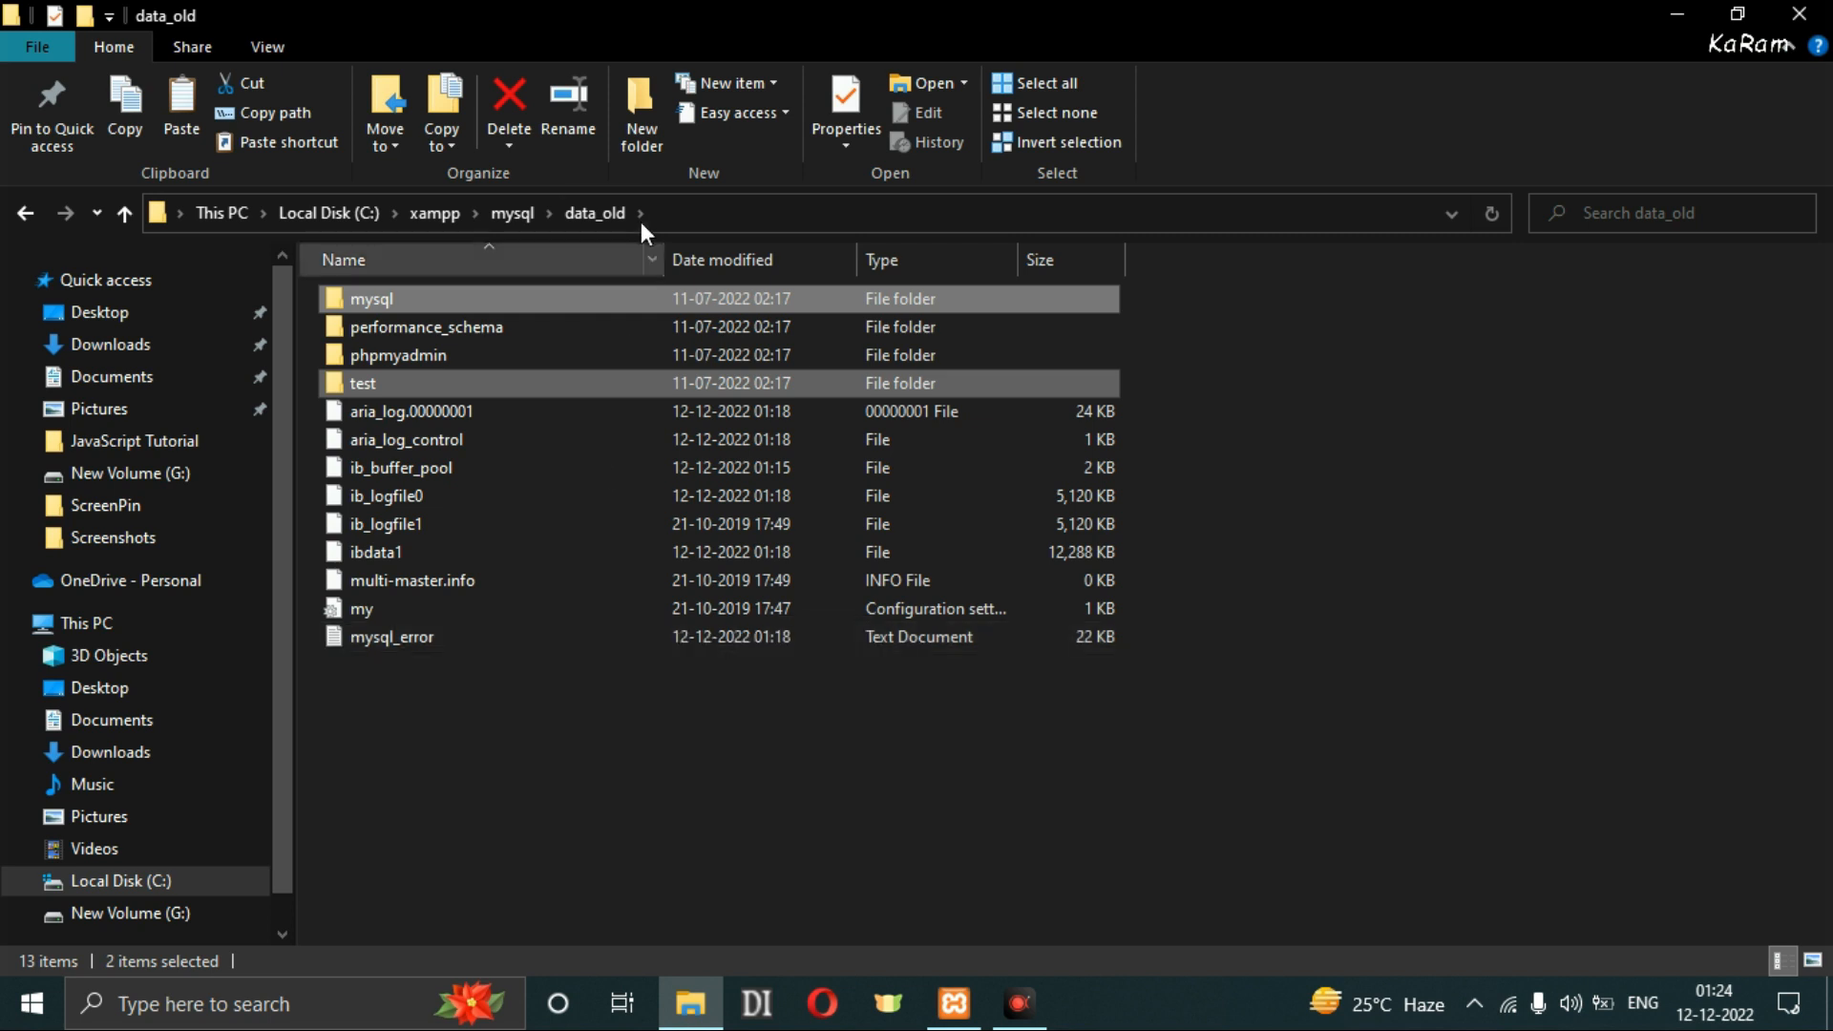
{"action": "left_click", "coordinate": [515, 210]}
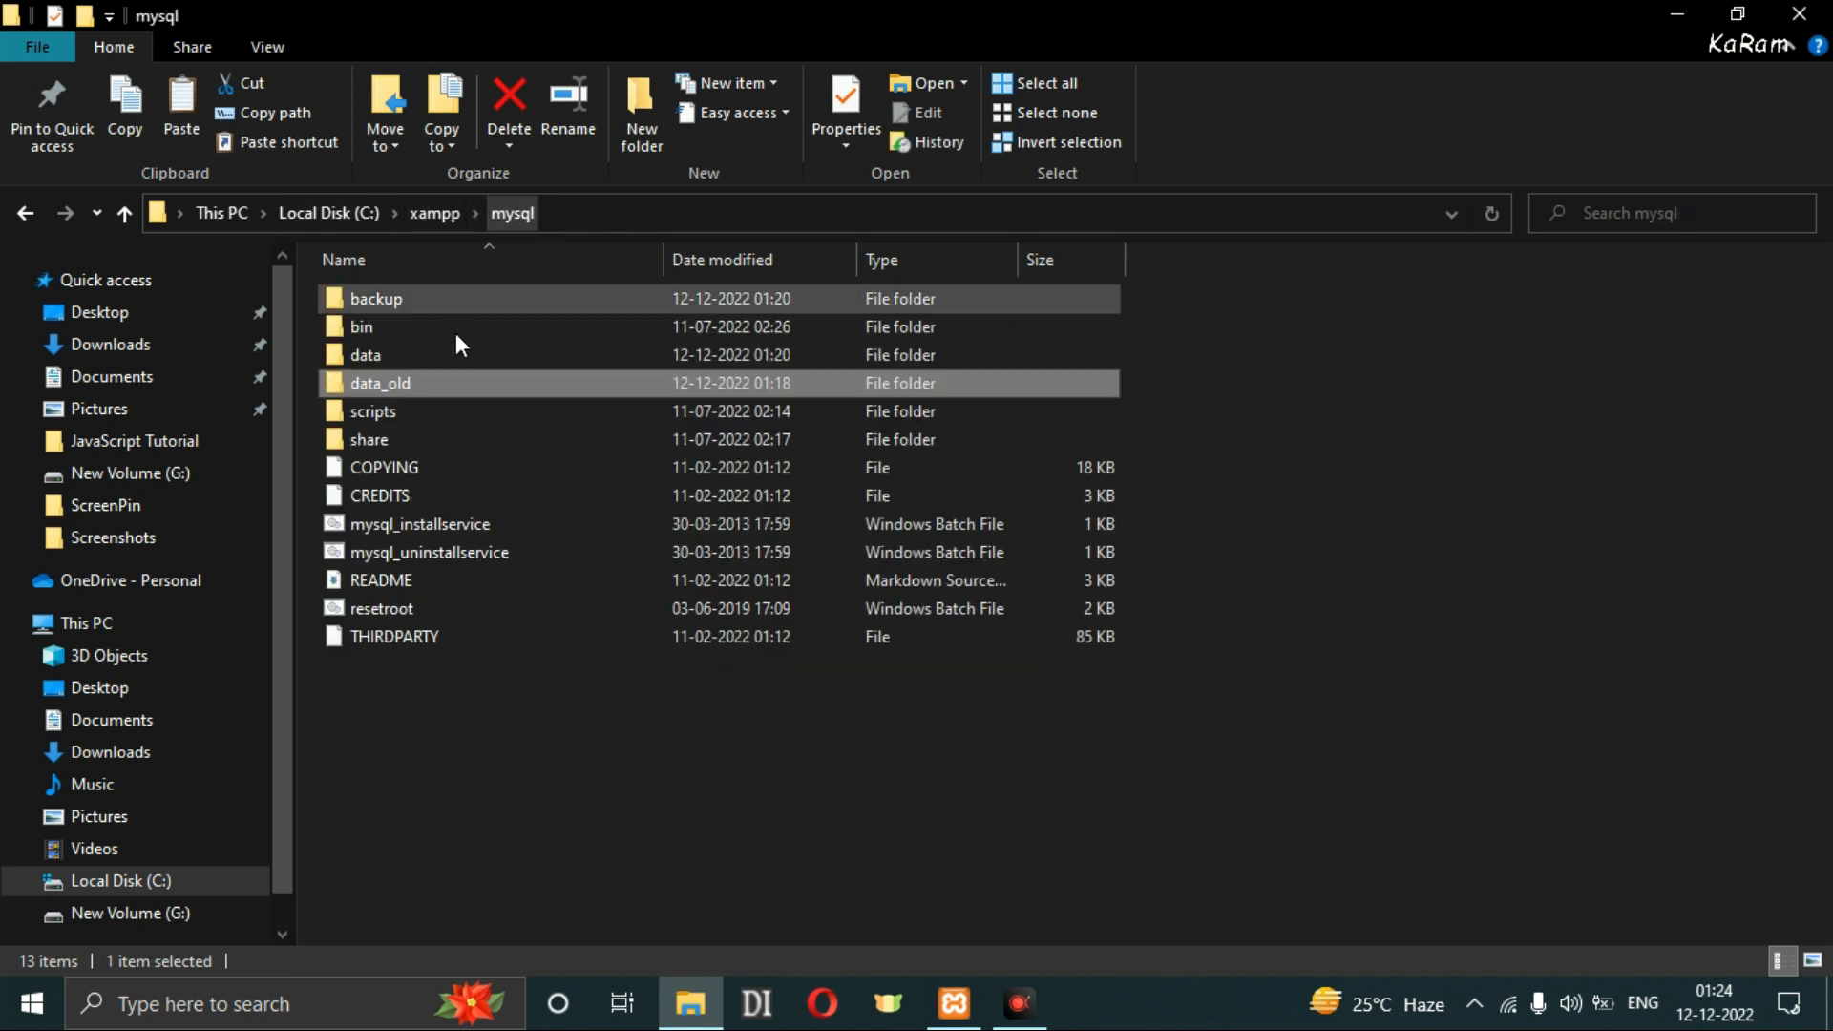
{"action": "double_click", "coordinate": [394, 354]}
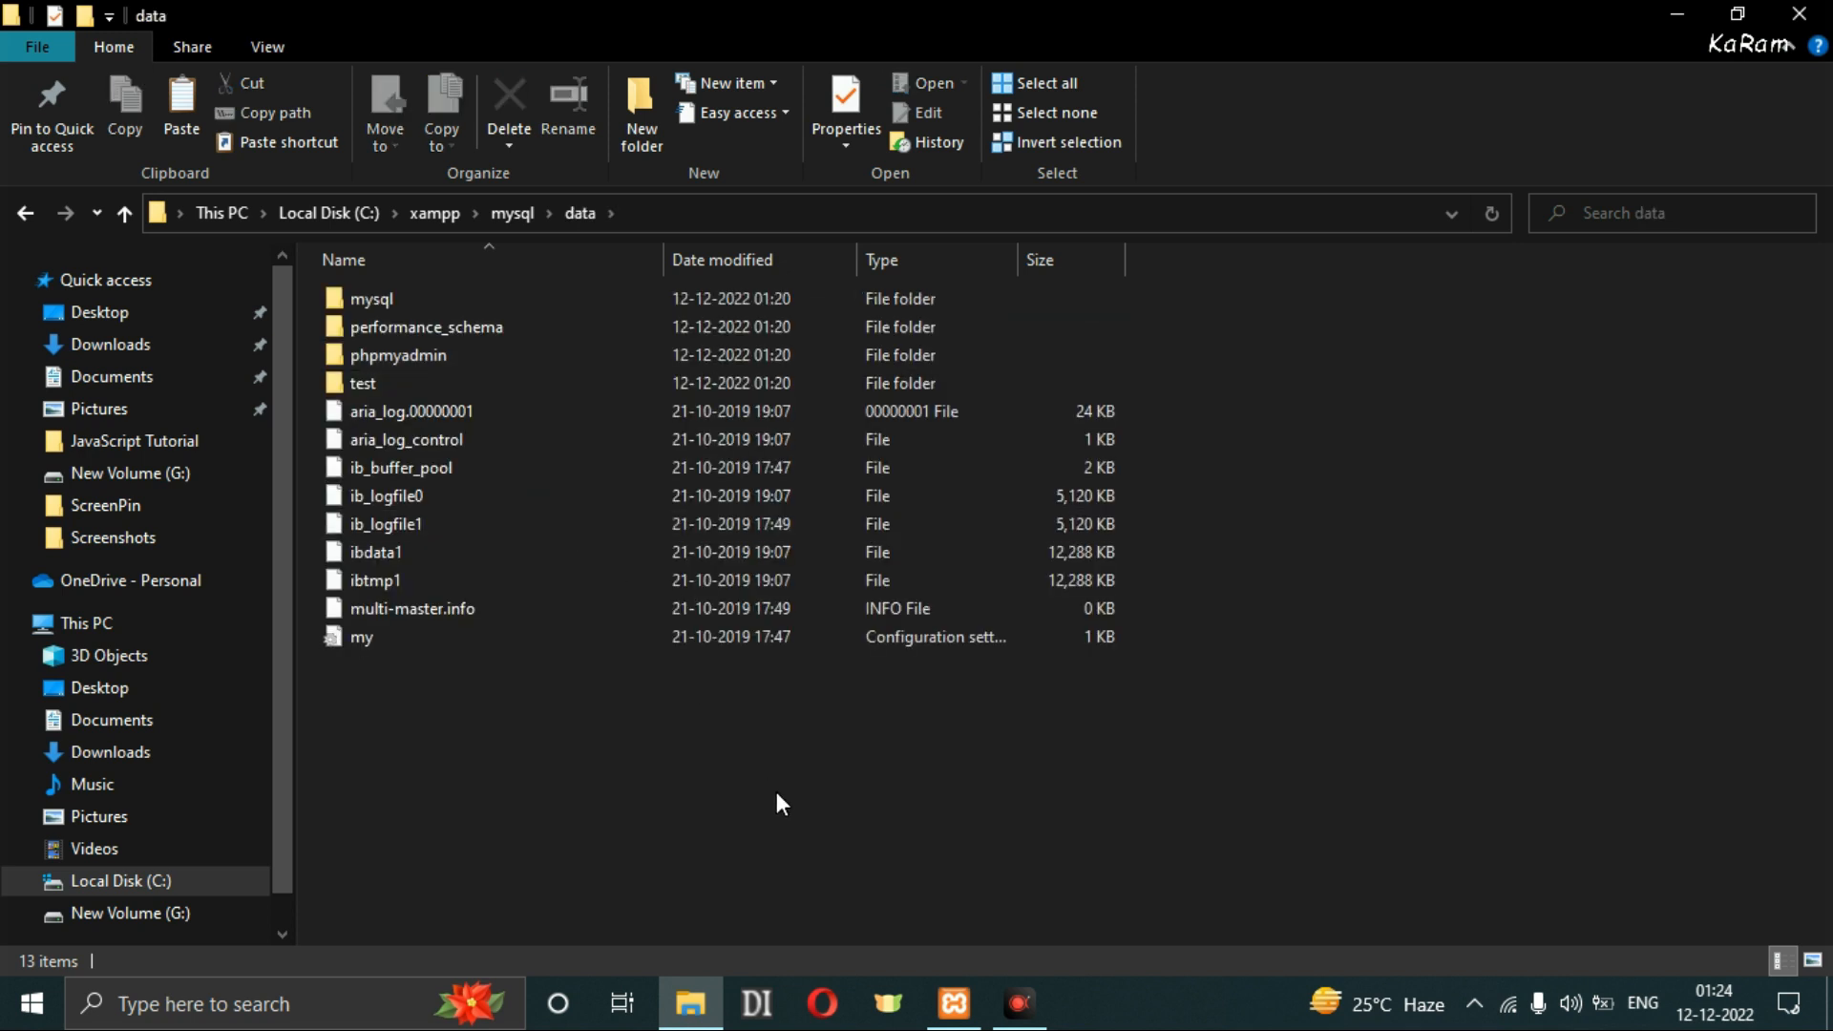
{"action": "key", "text": "ctrl+v"}
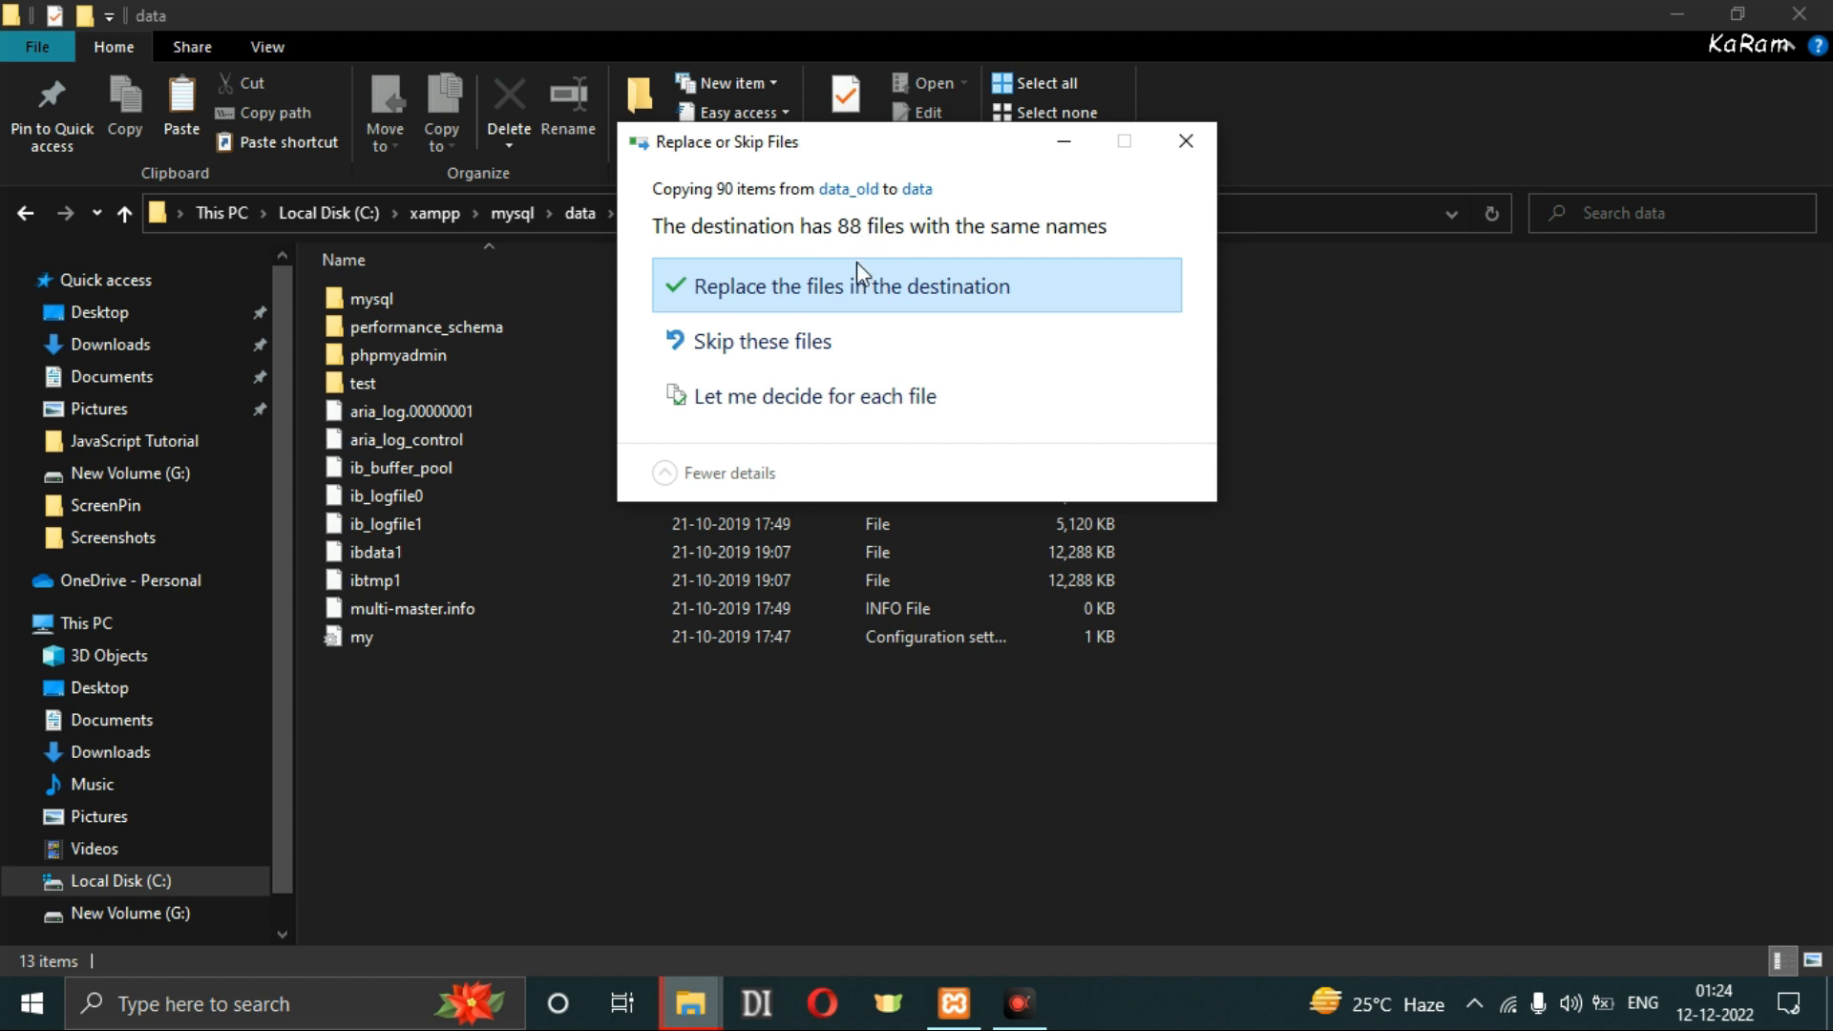
{"action": "left_click", "coordinate": [796, 288]}
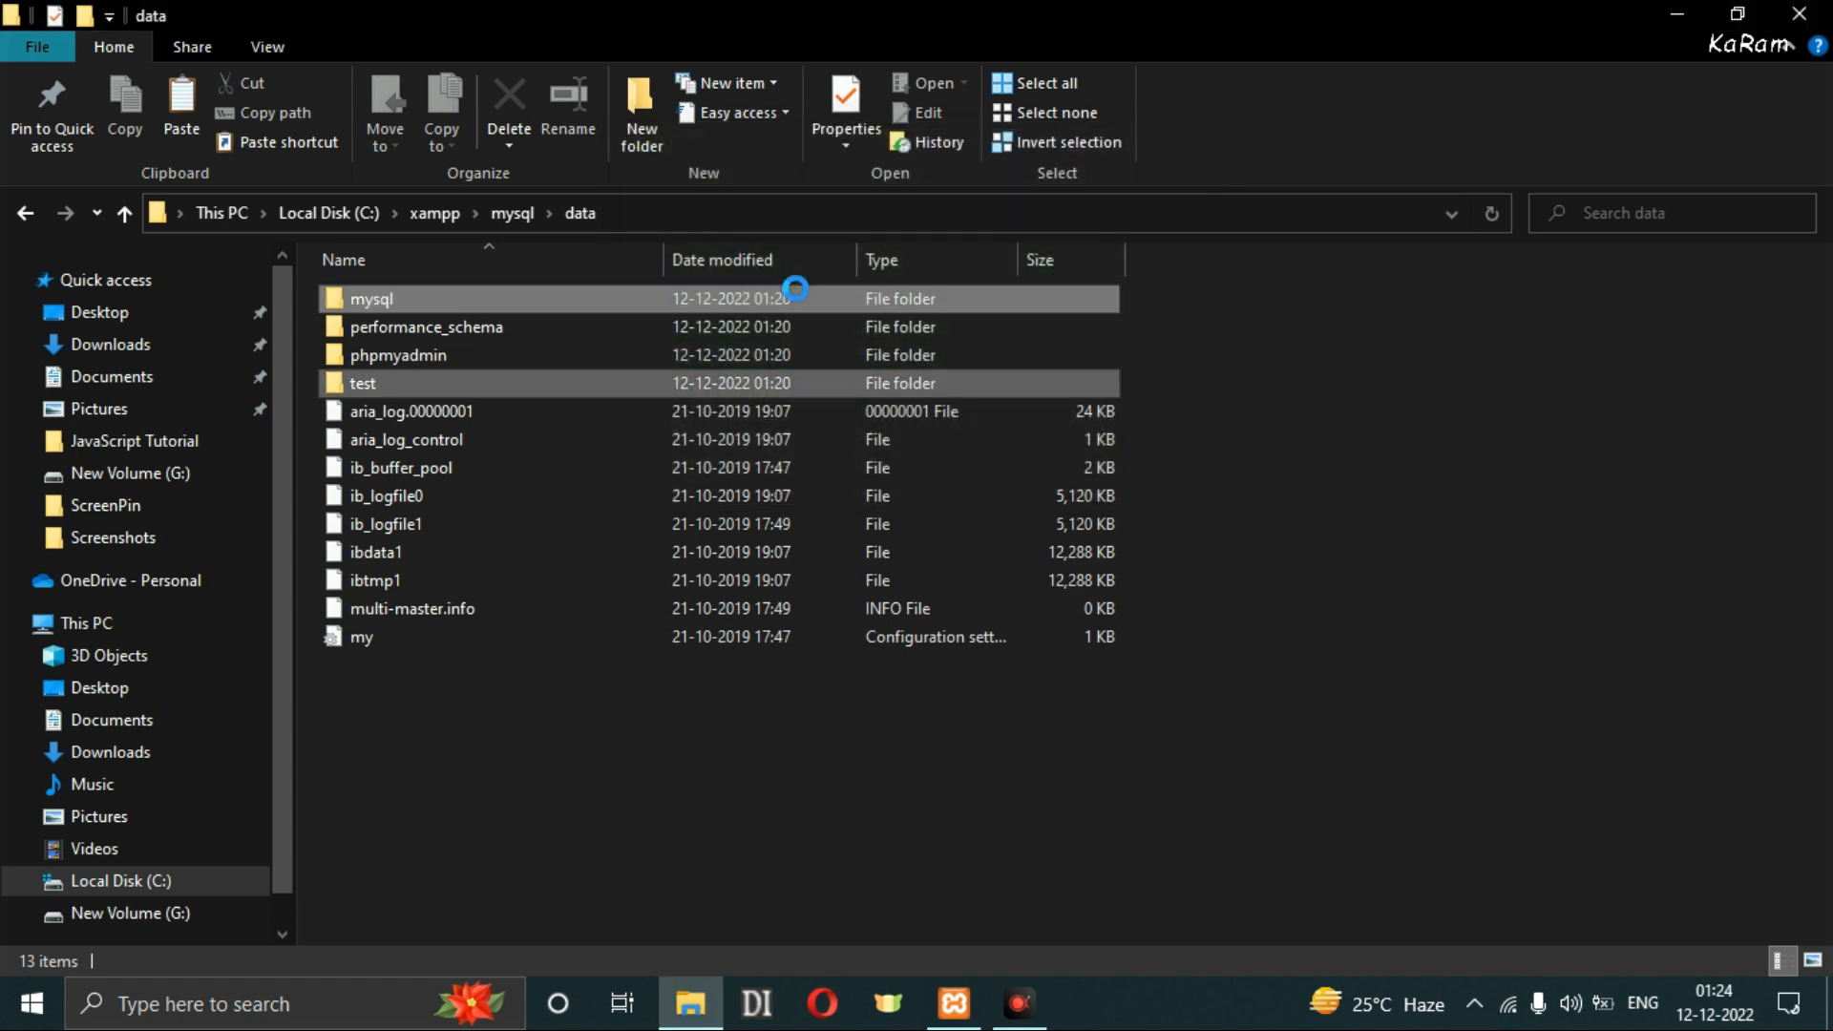
{"action": "left_click", "coordinate": [615, 709]}
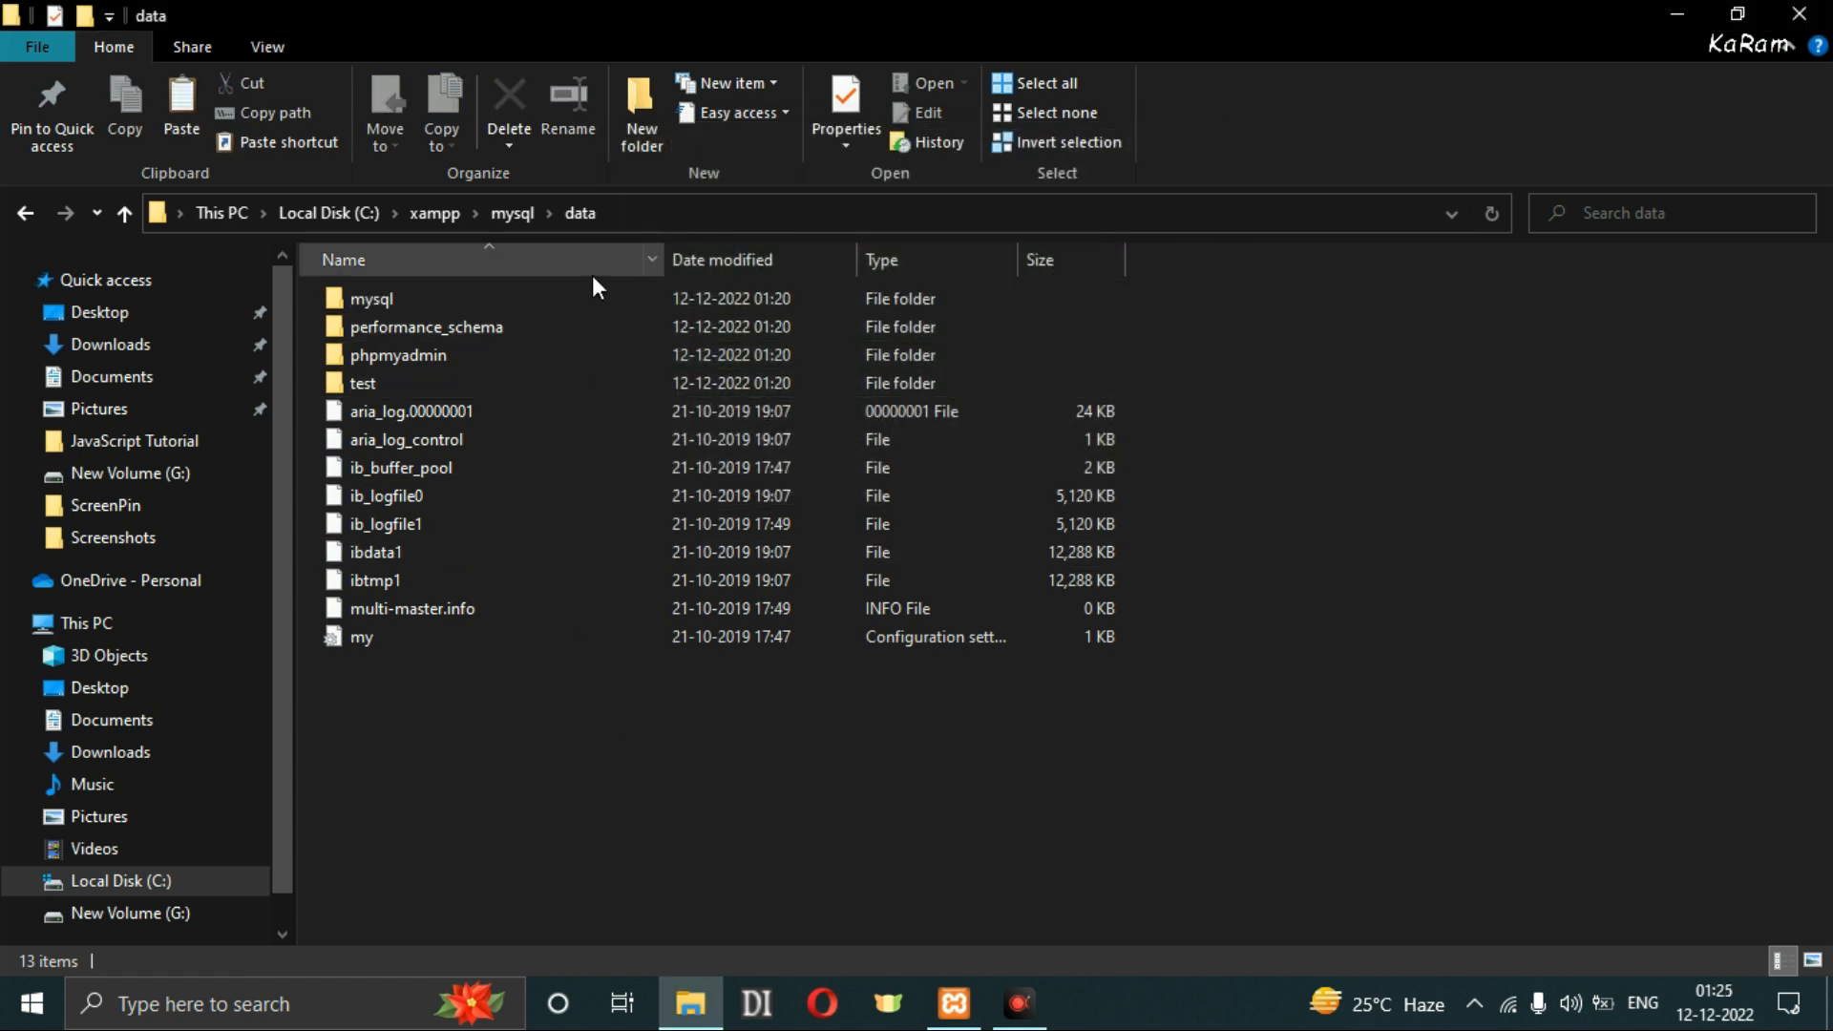
Copy the ibdata1 file from data_old into the data folder, replacing the existing file.
{"action": "left_click", "coordinate": [517, 212]}
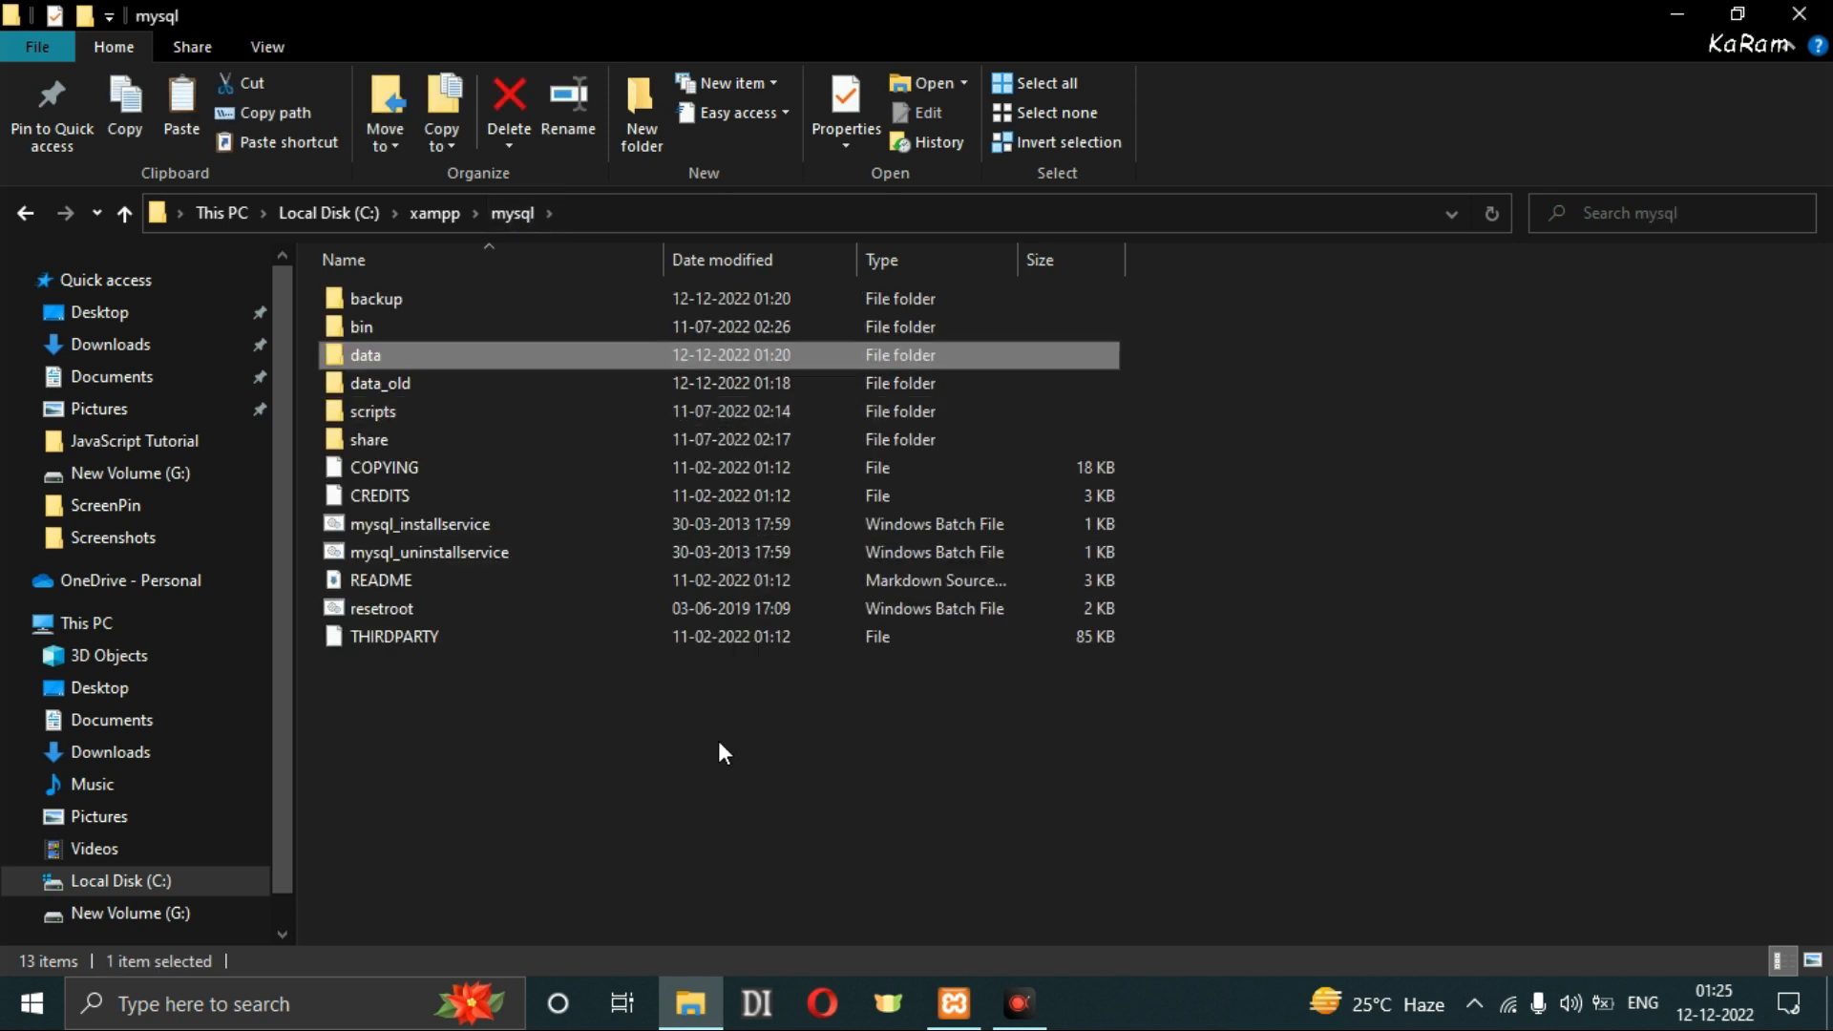
{"action": "left_click", "coordinate": [631, 735]}
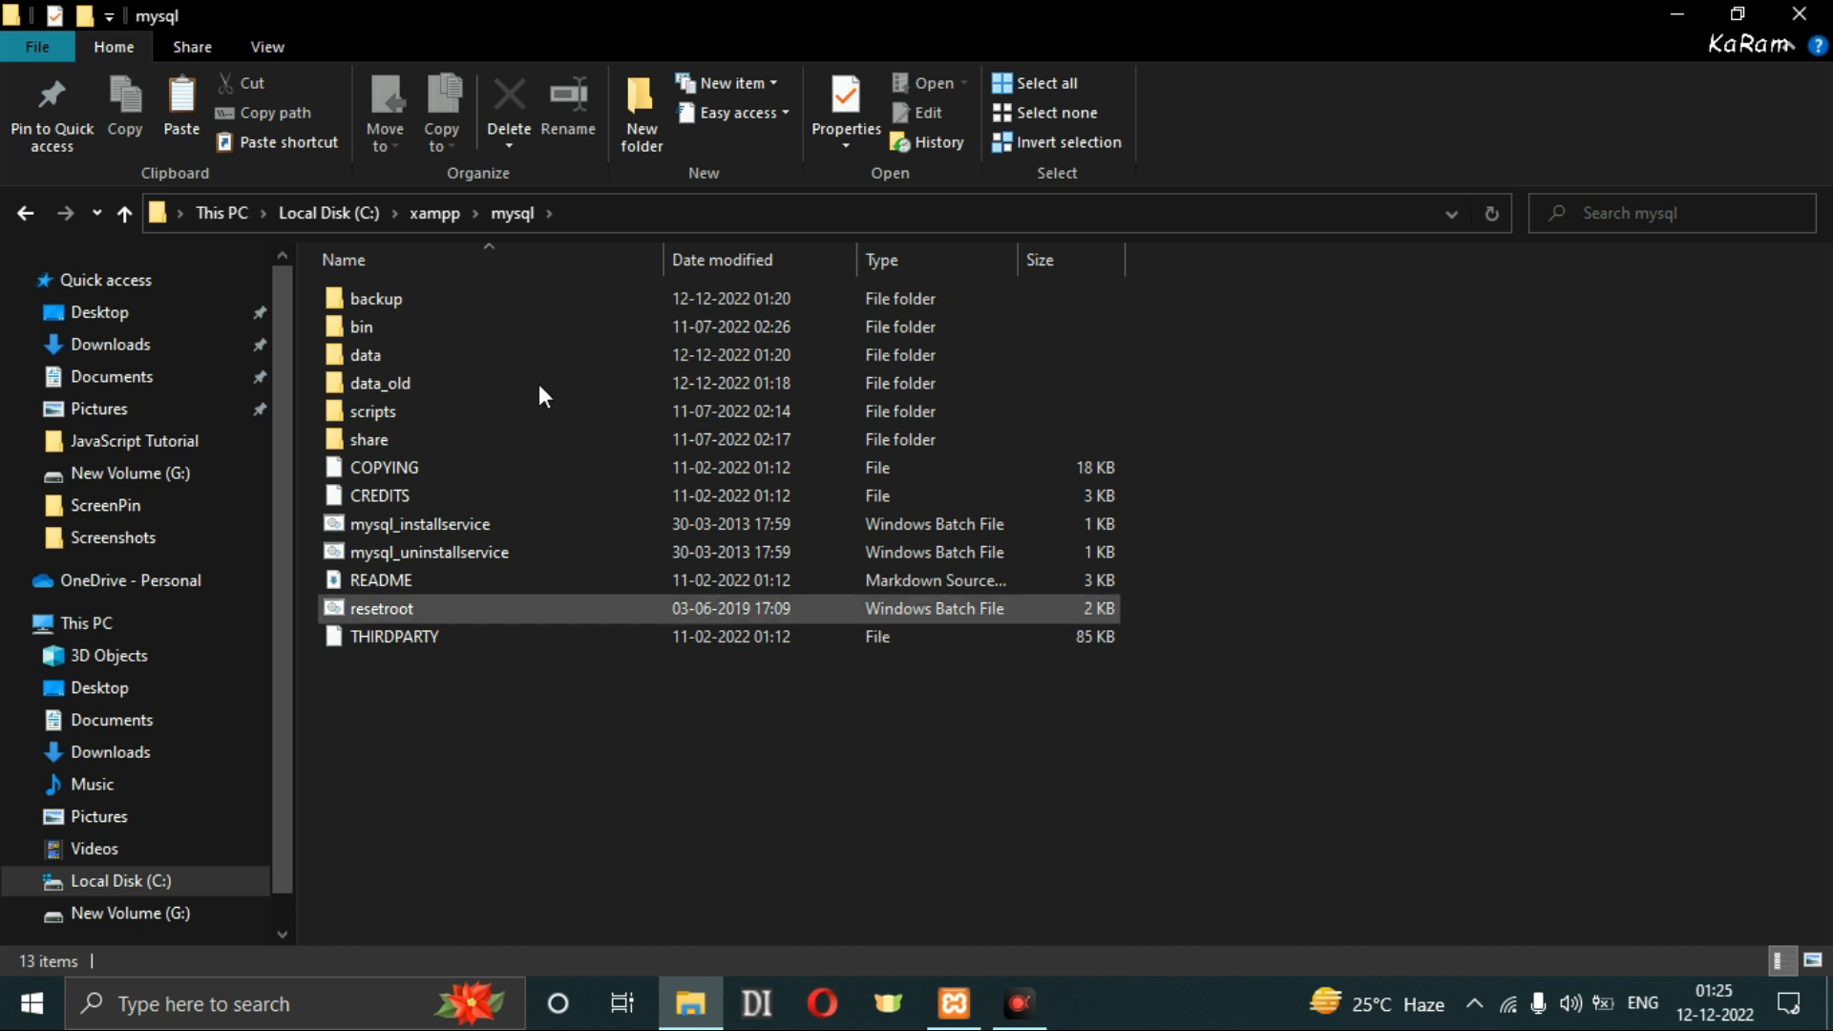
{"action": "left_click", "coordinate": [448, 217]}
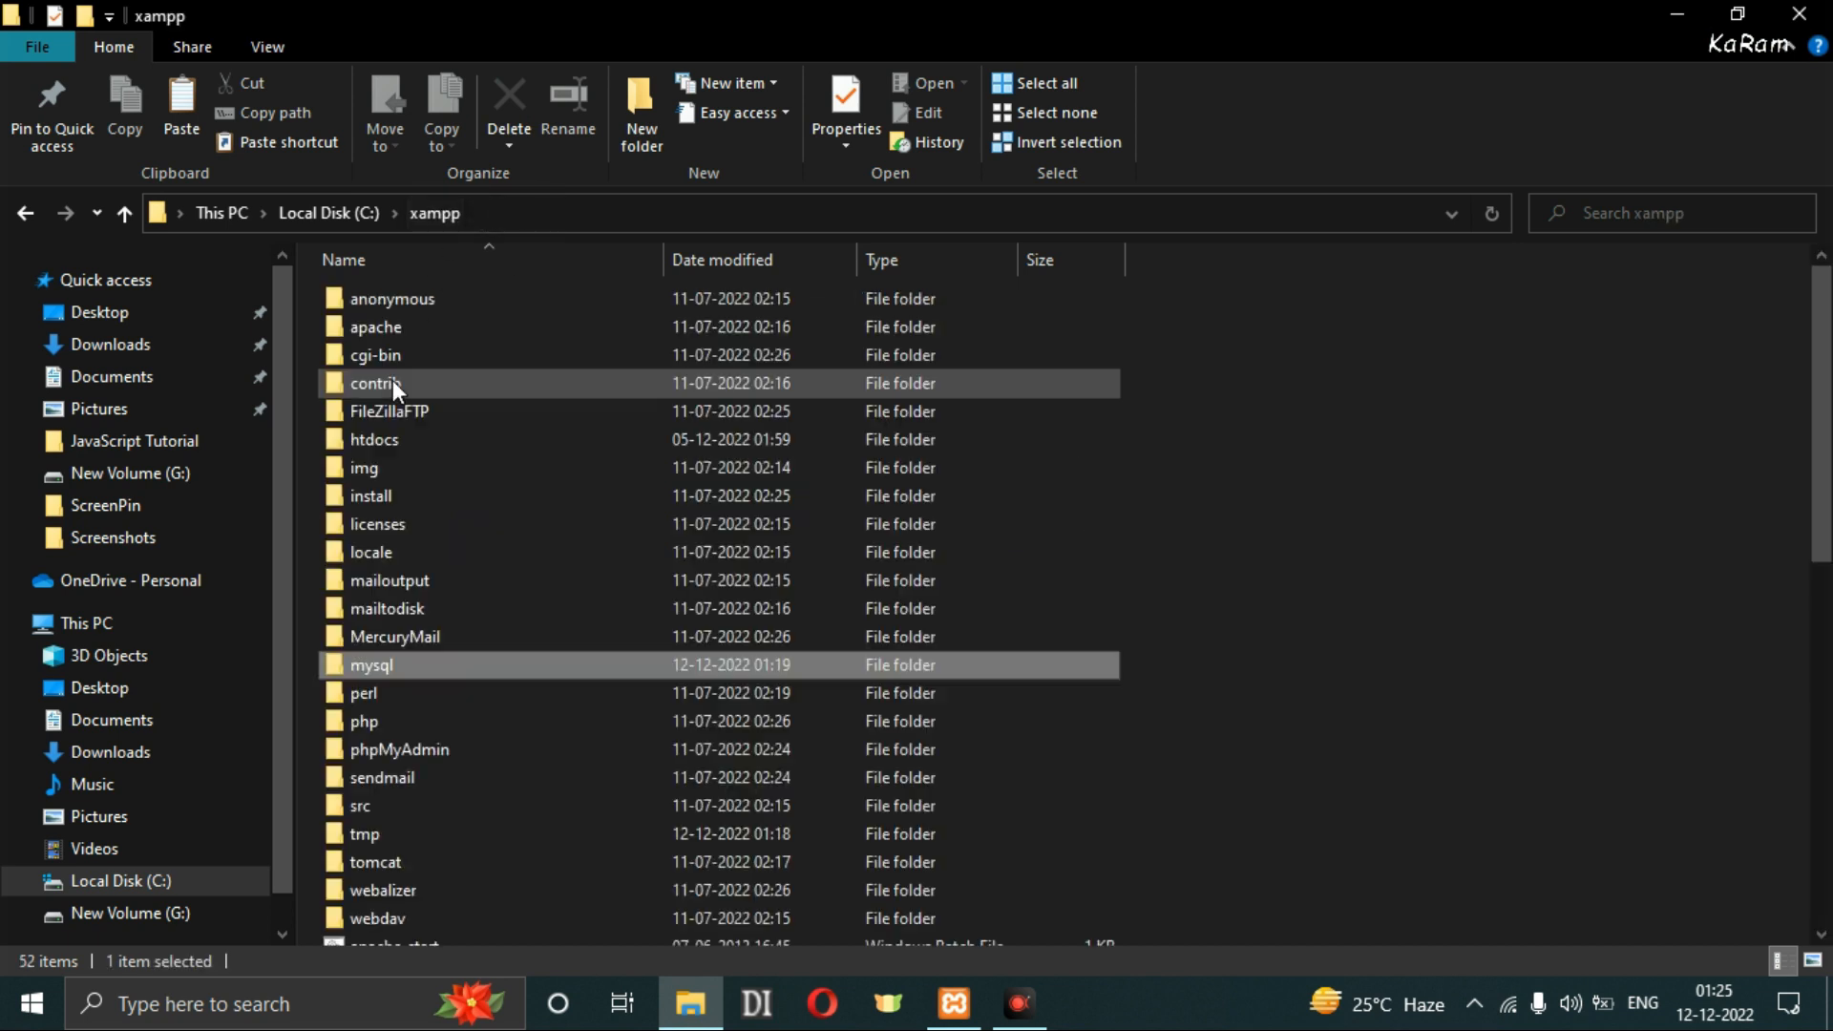
{"action": "double_click", "coordinate": [406, 666]}
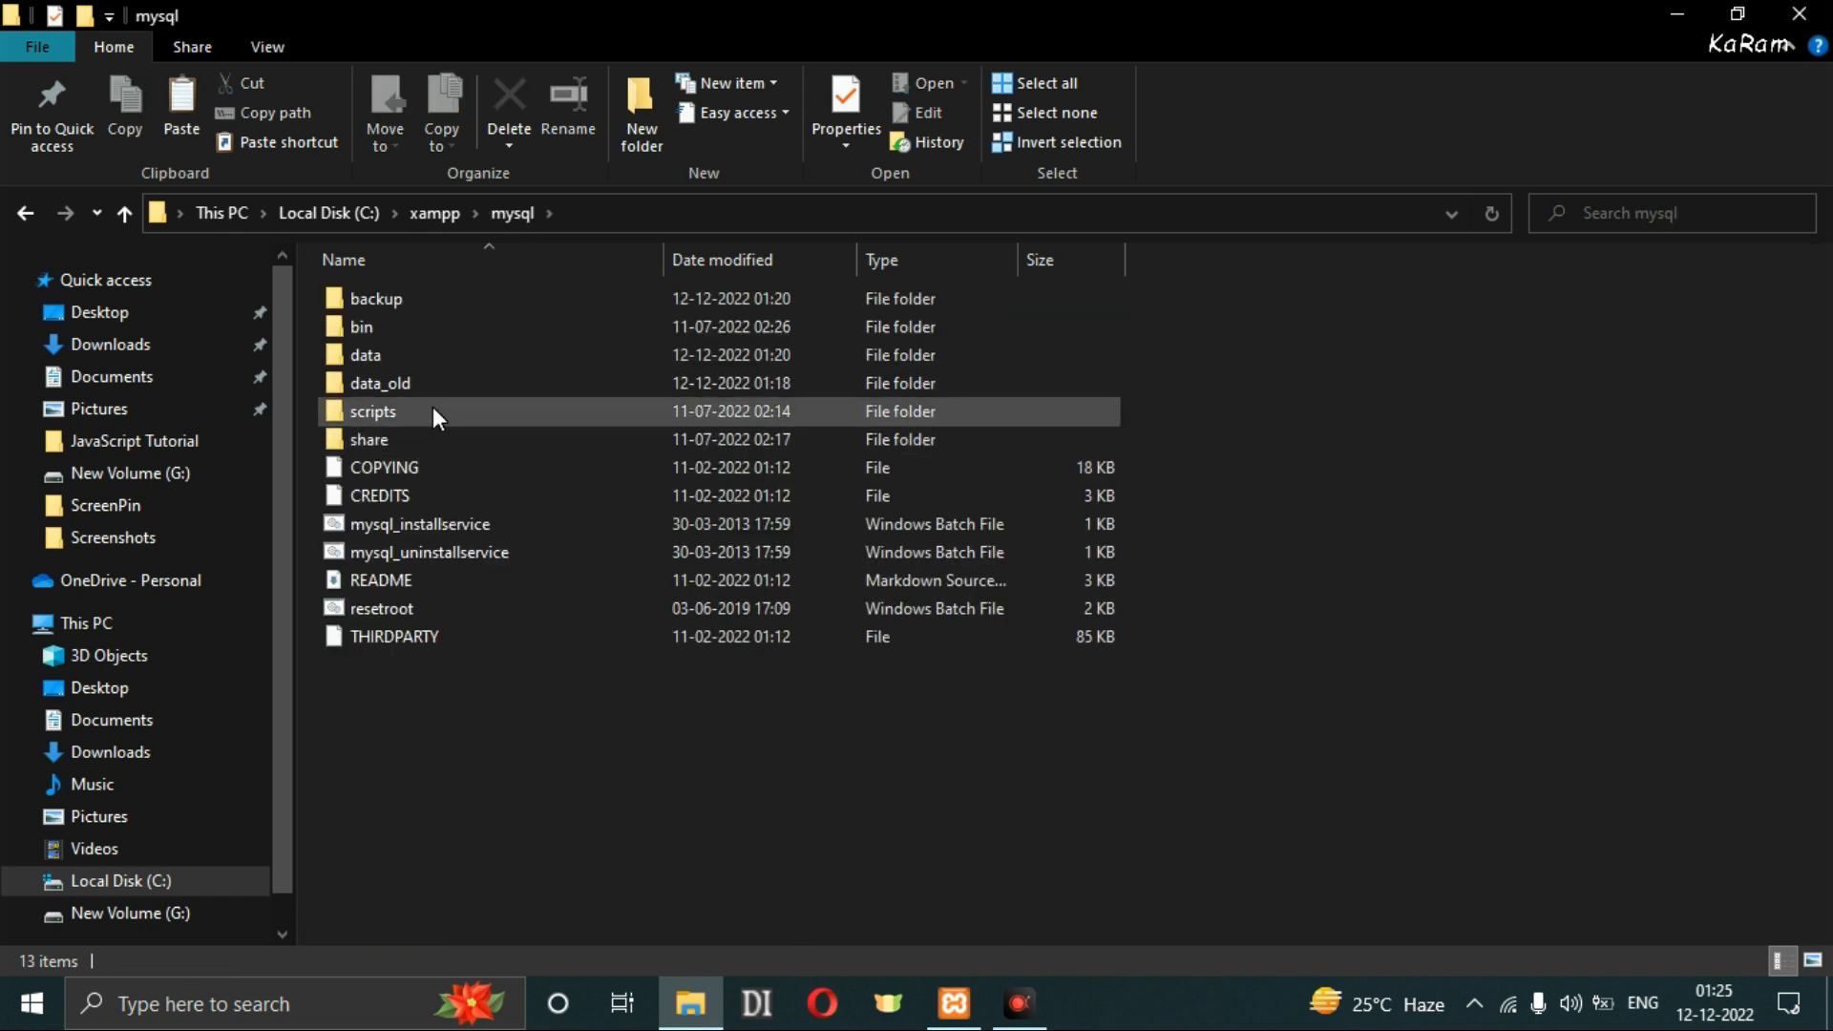
{"action": "left_click", "coordinate": [436, 380]}
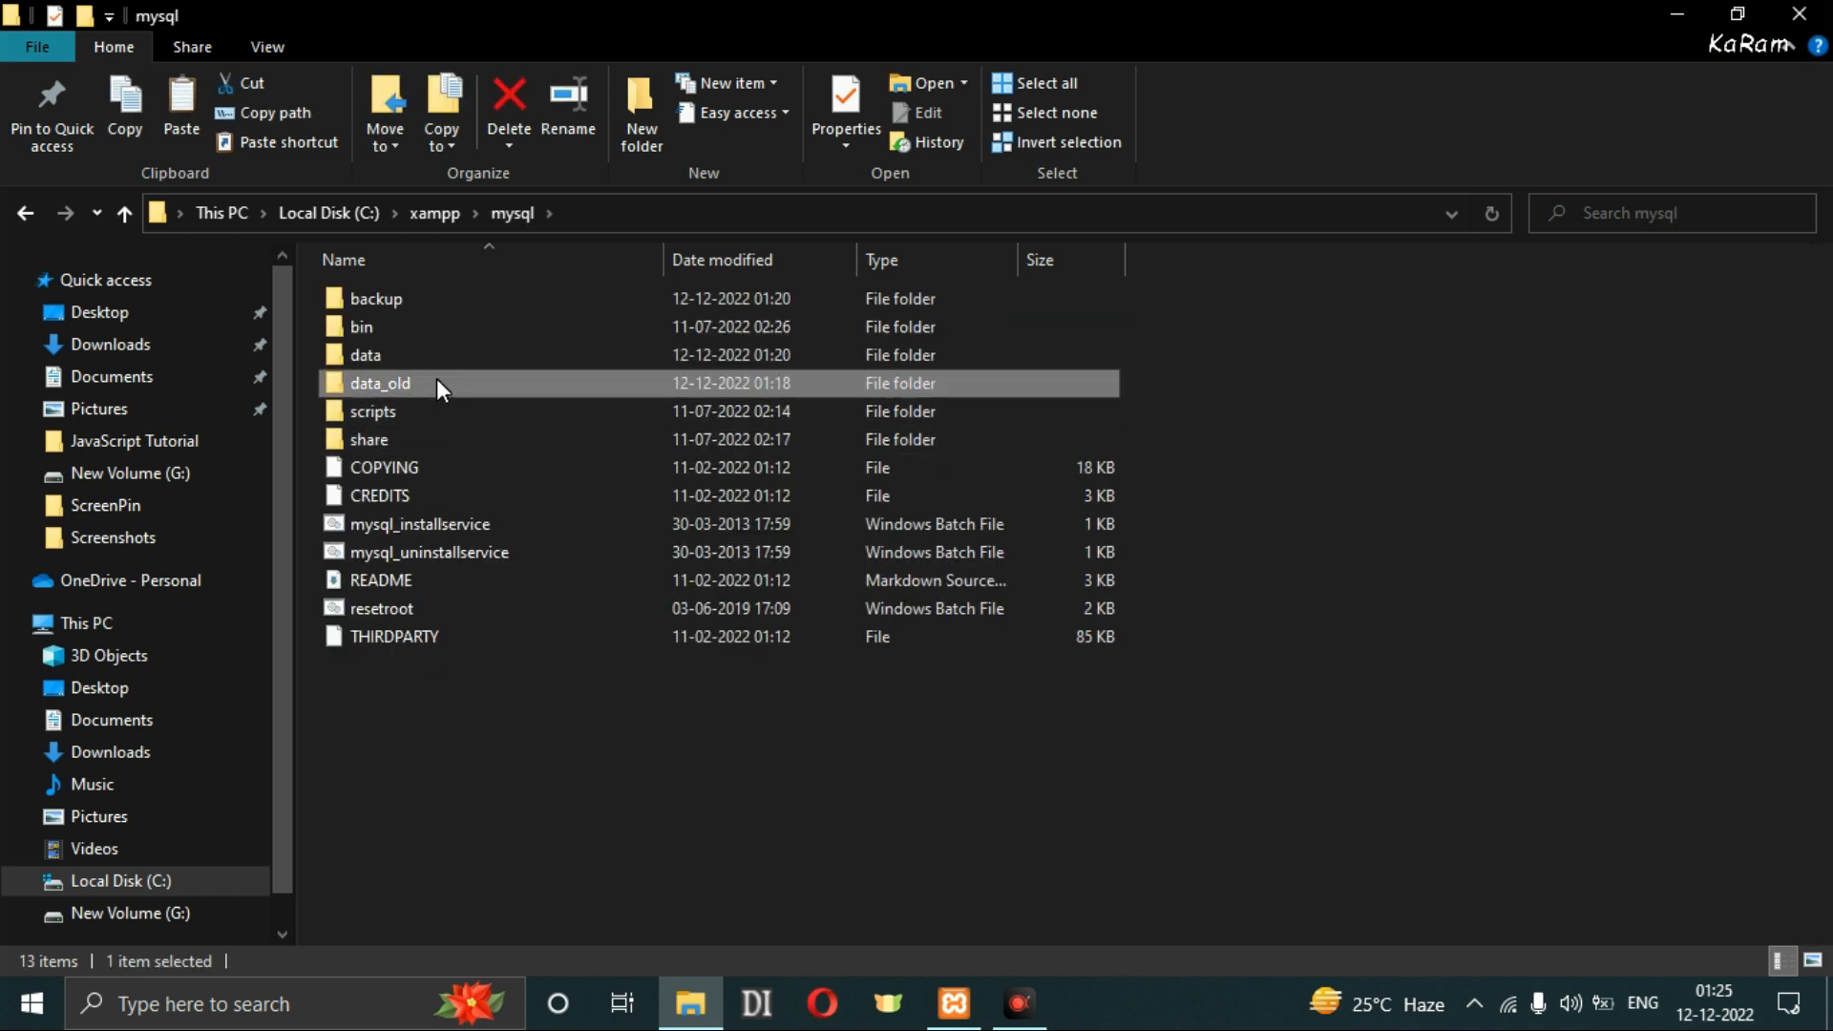
{"action": "double_click", "coordinate": [438, 378]}
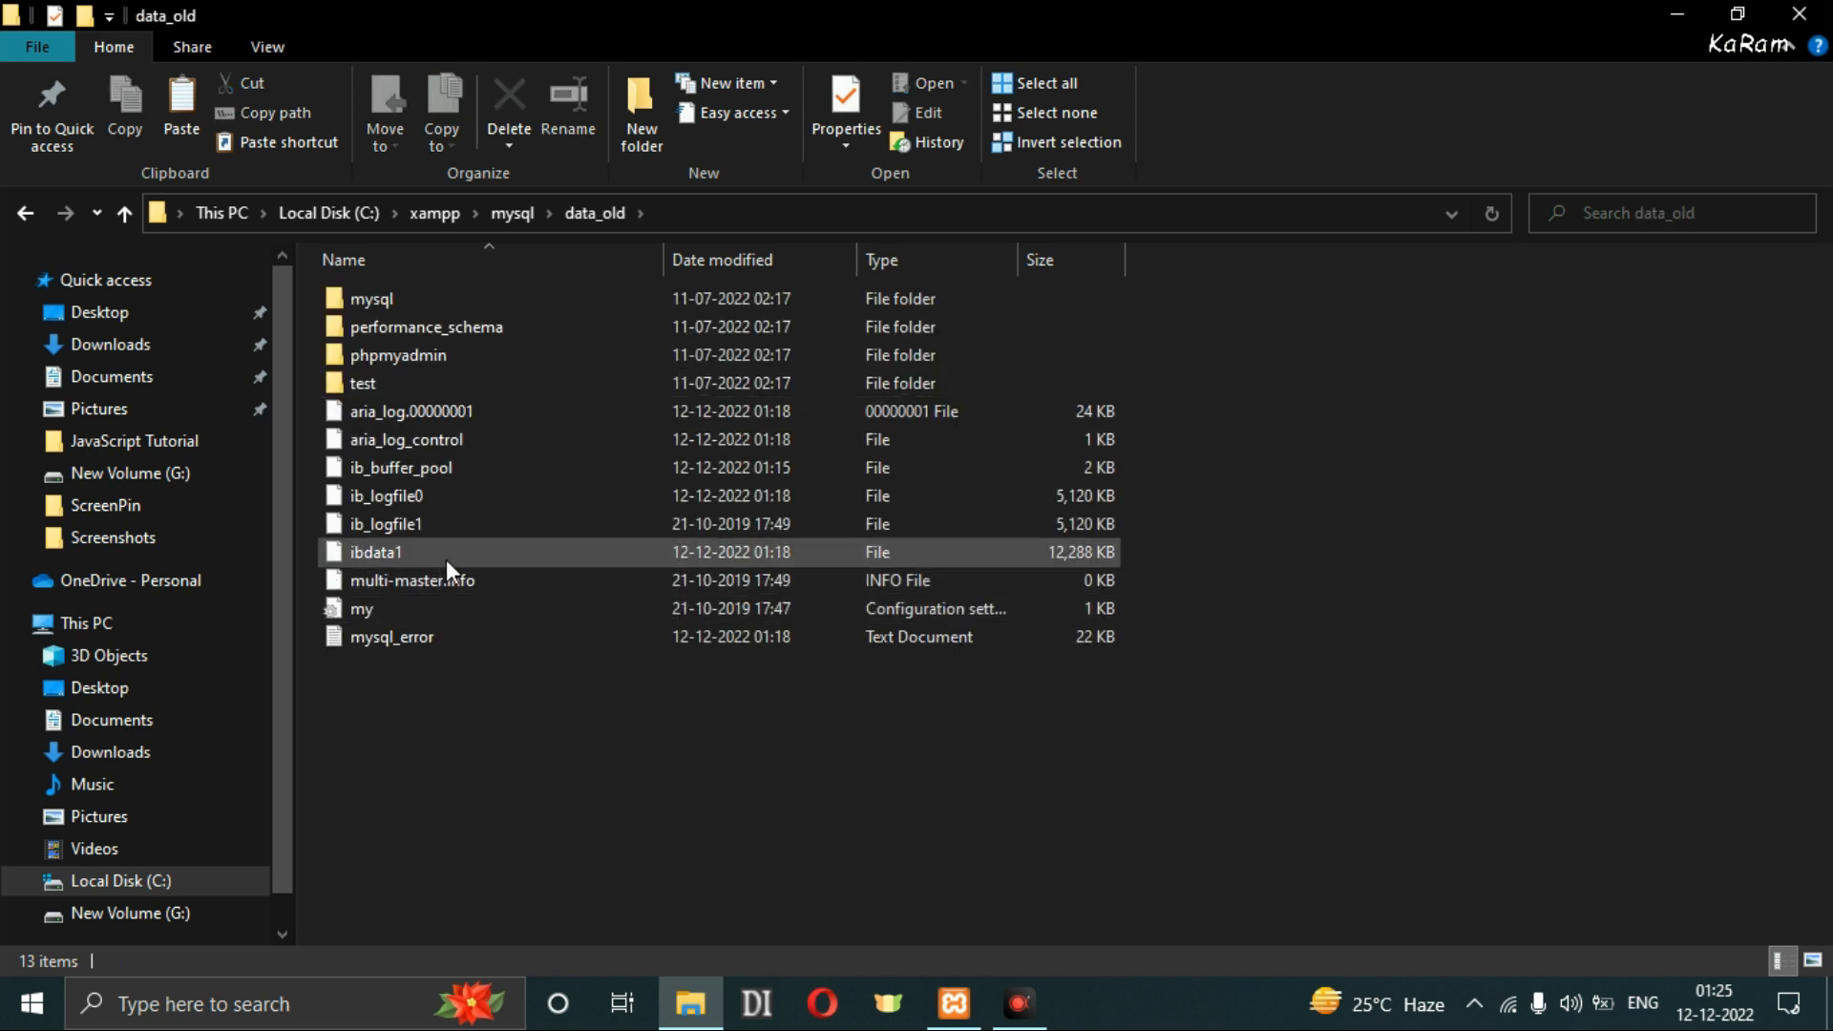
{"action": "left_click", "coordinate": [420, 553]}
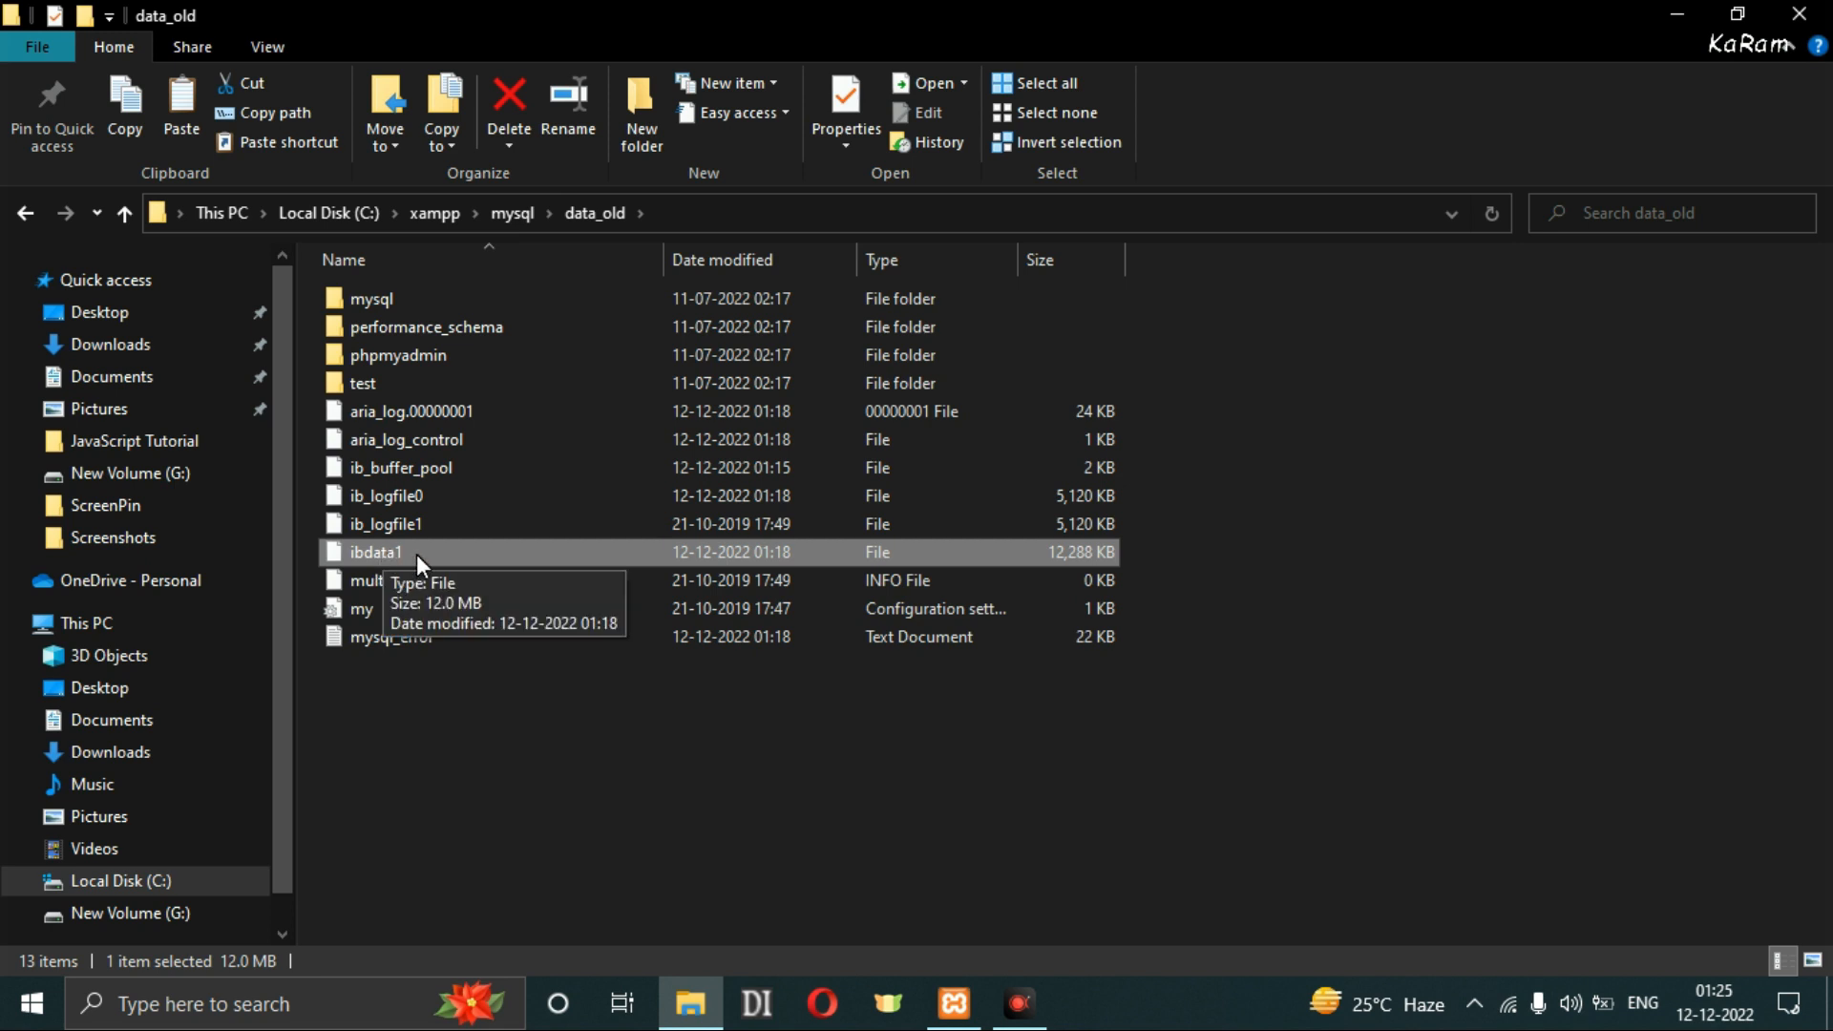
{"action": "left_click", "coordinate": [503, 212]}
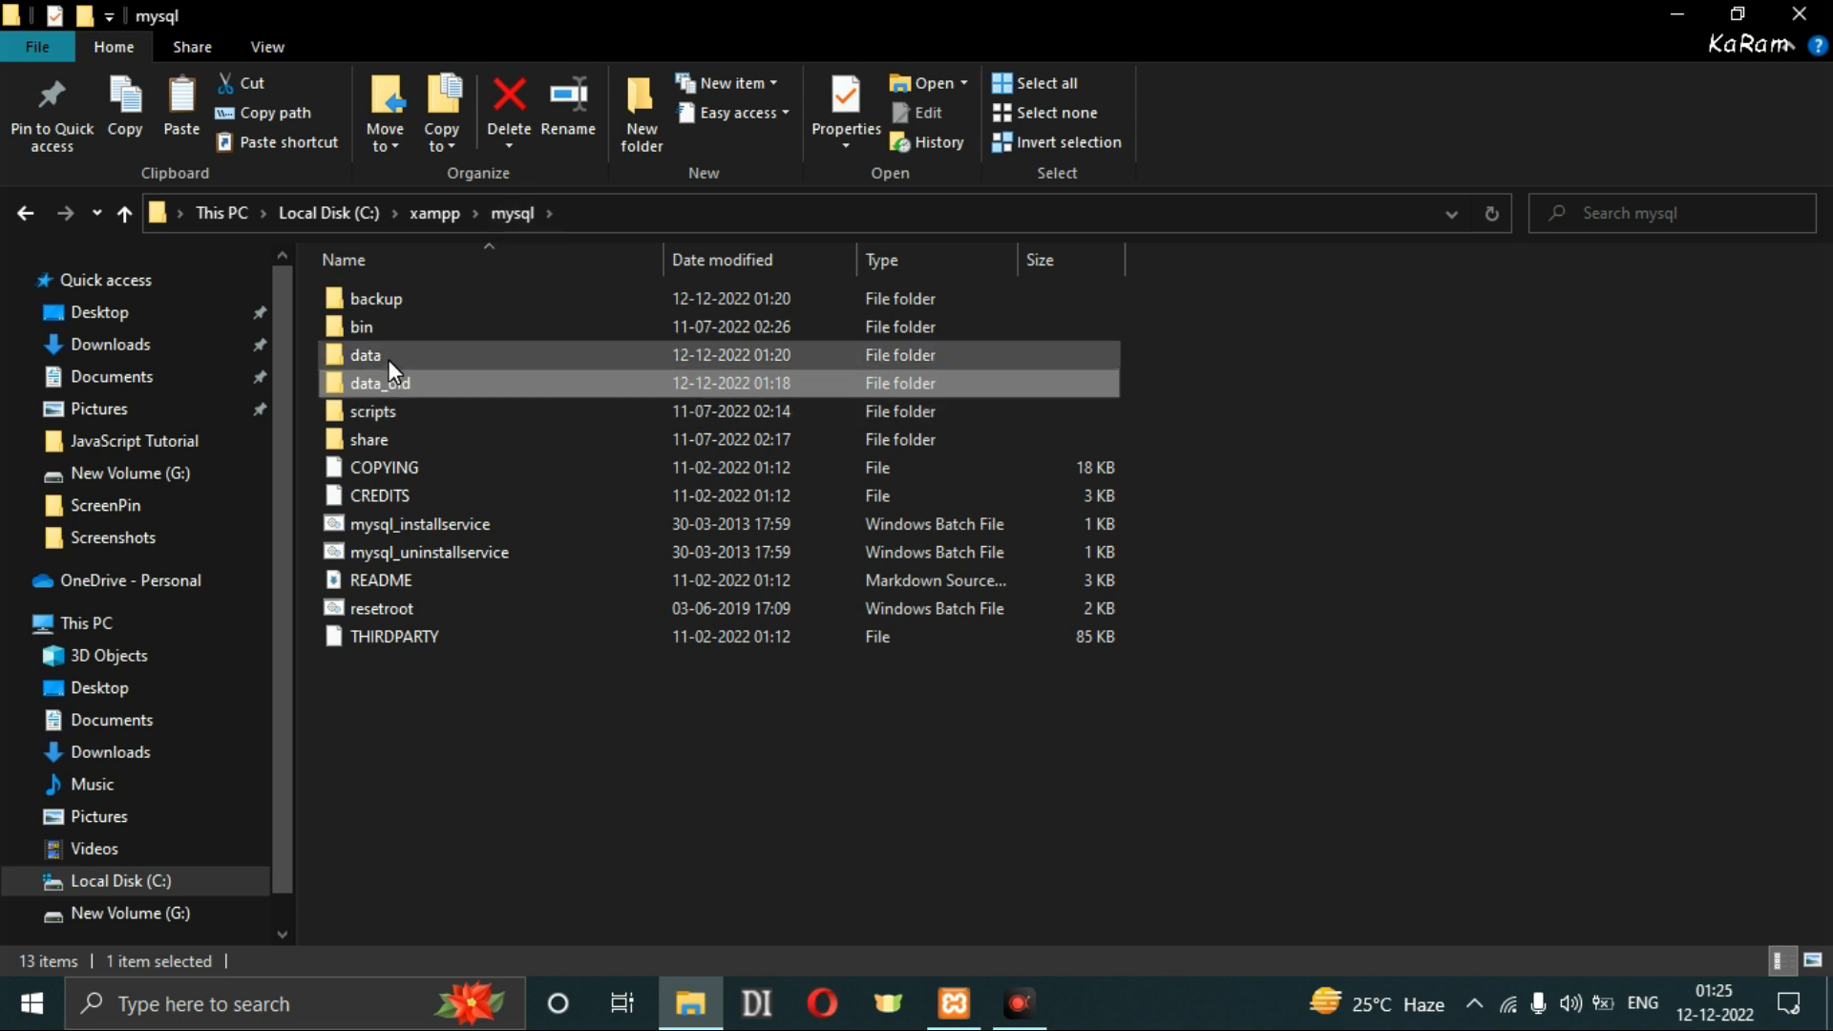
{"action": "double_click", "coordinate": [389, 357]}
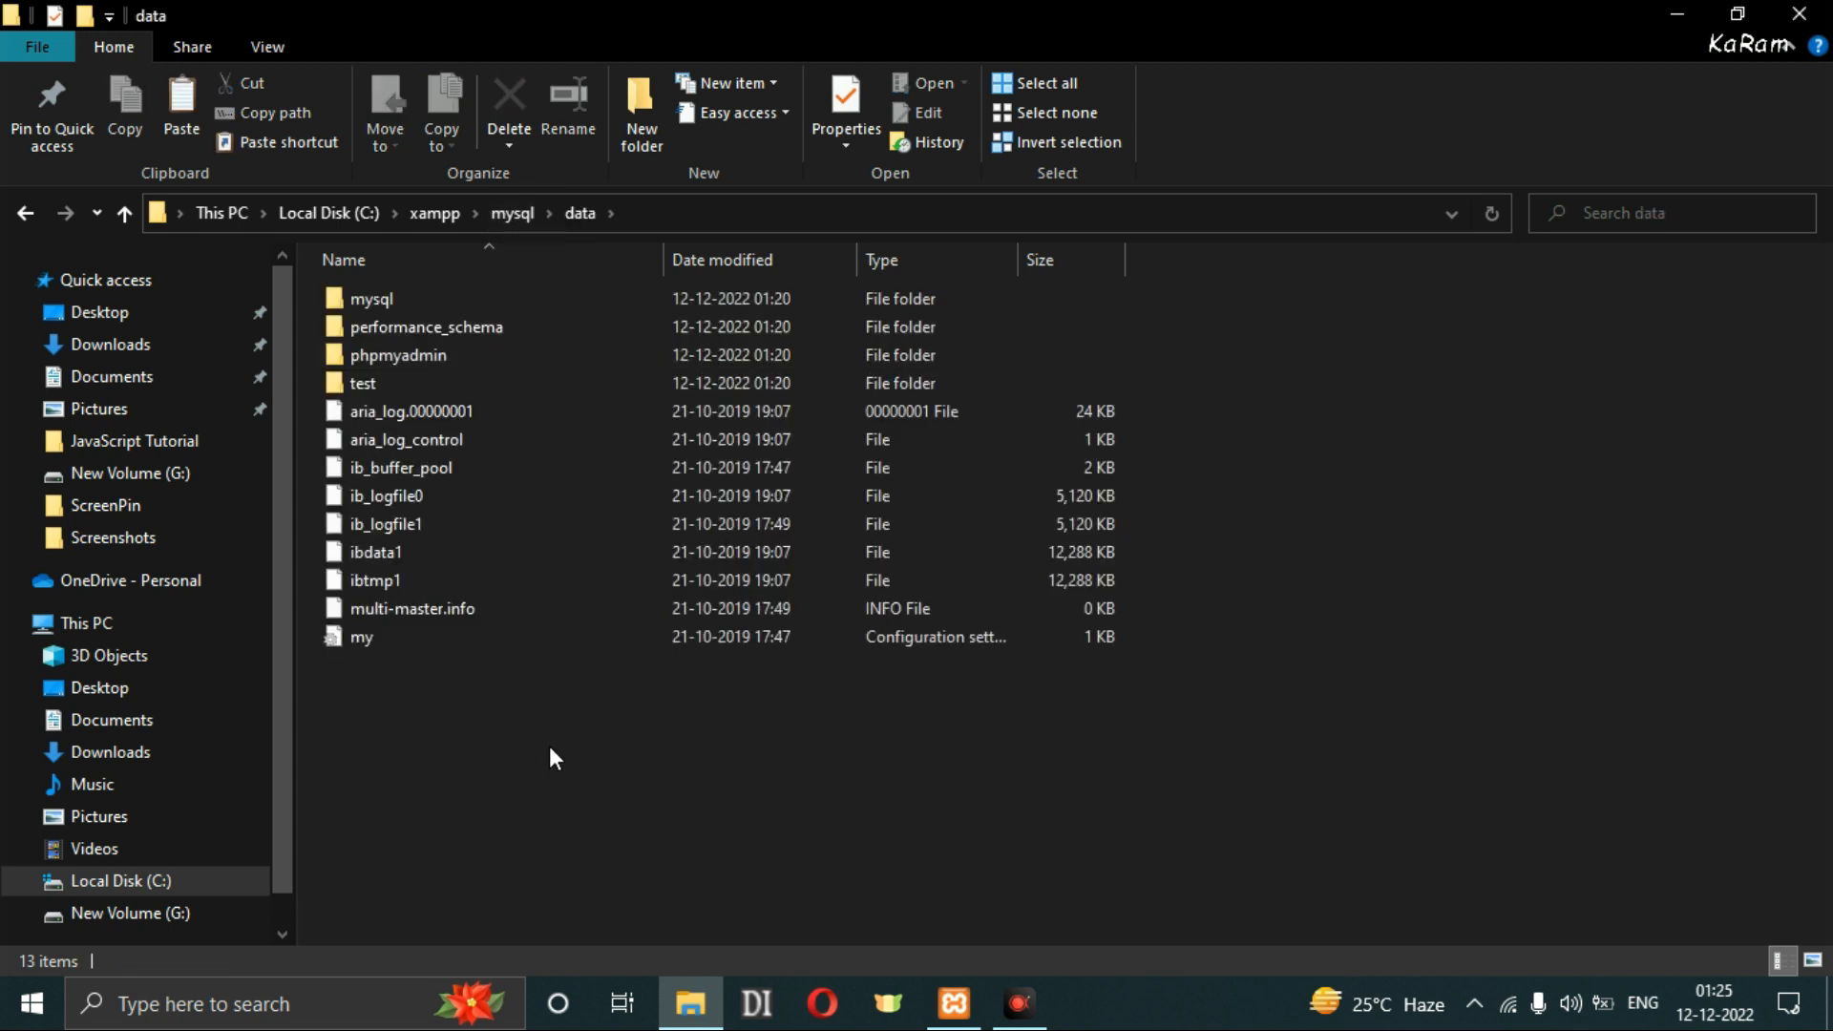
{"action": "key", "text": "ctrl+v"}
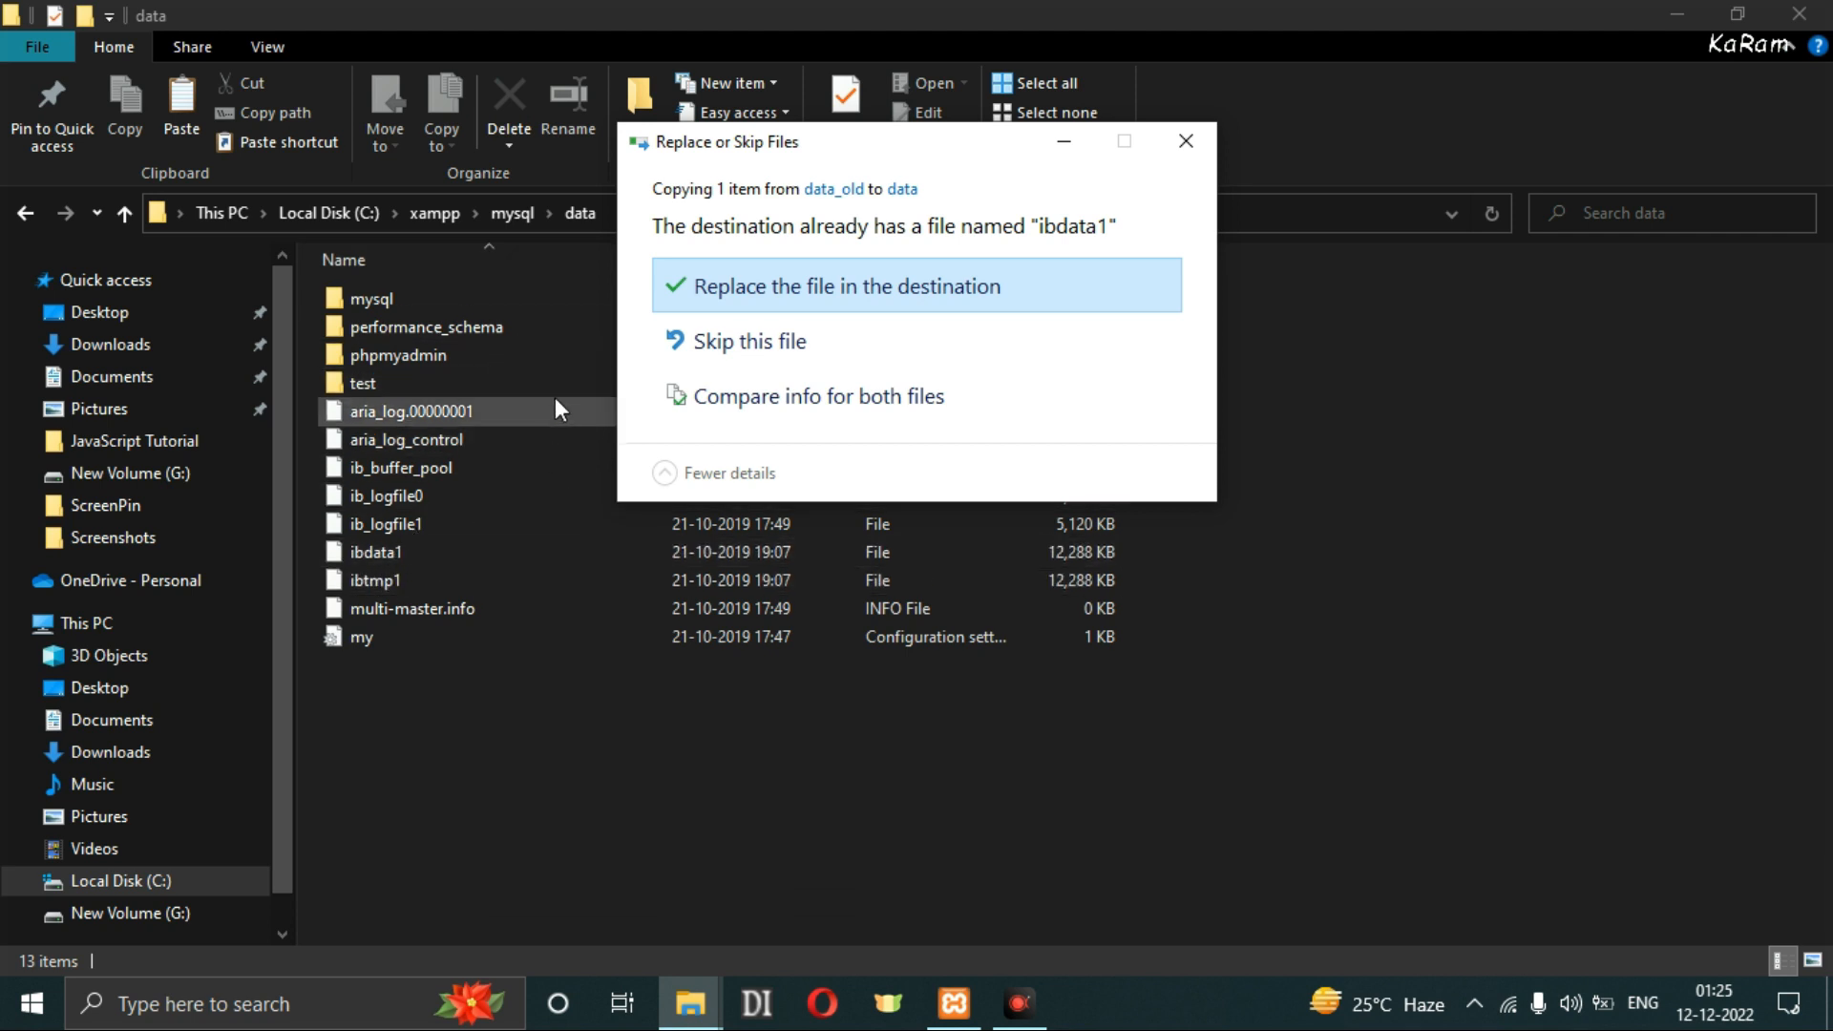
{"action": "left_click", "coordinate": [797, 279]}
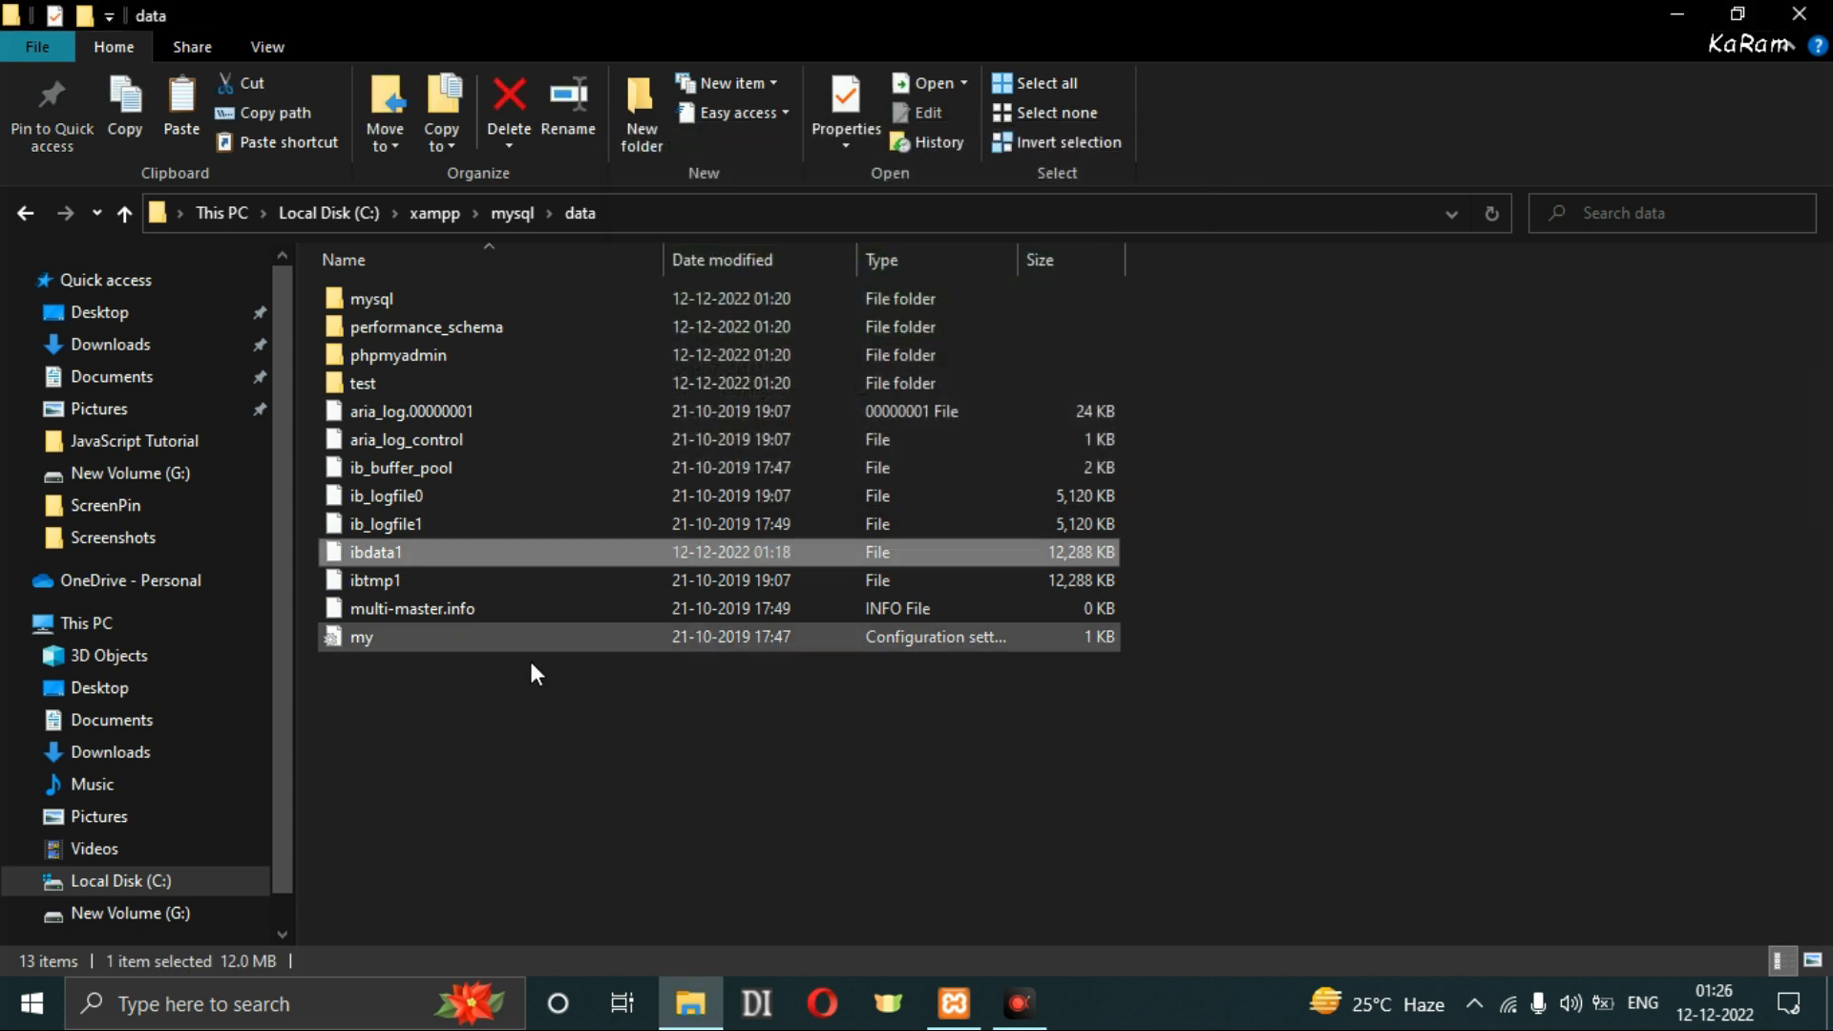
{"action": "left_click", "coordinate": [422, 824]}
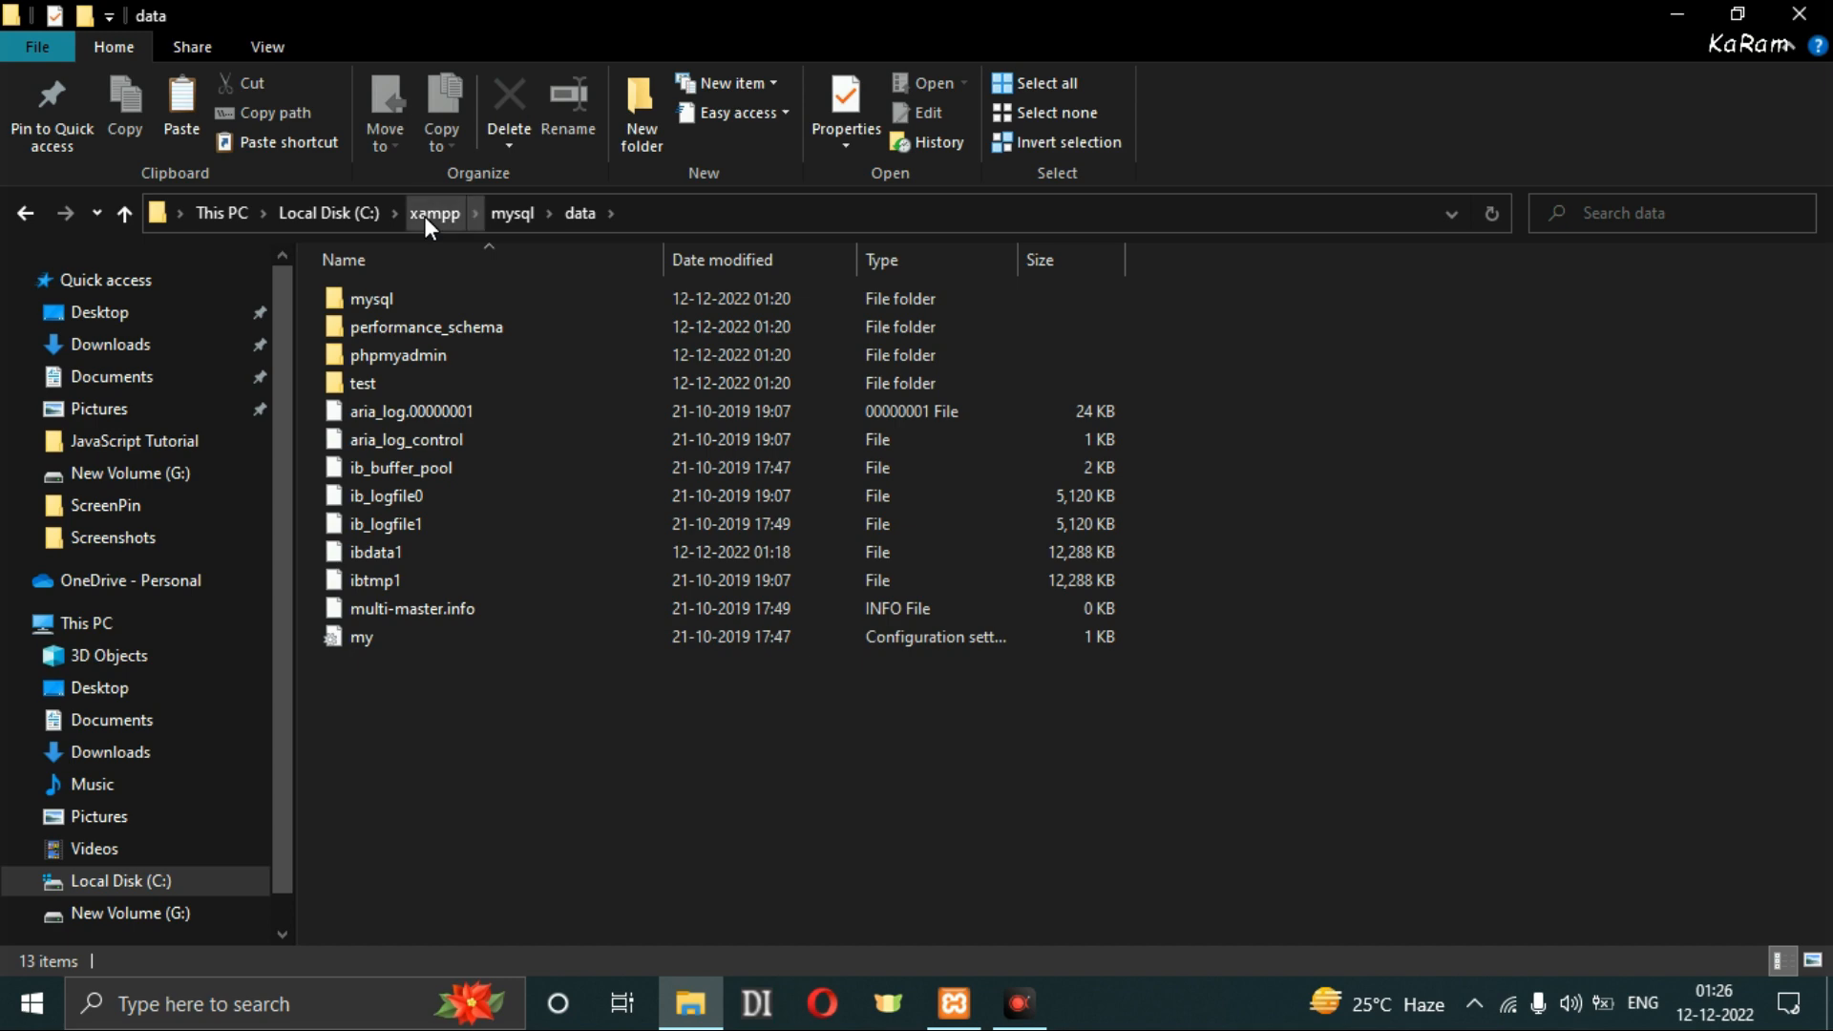
Leave the data folder for Local Disk (C:), check the MySQL module's port and the log in XAMPP Control Panel, and minimize the panel.
{"action": "left_click", "coordinate": [317, 214]}
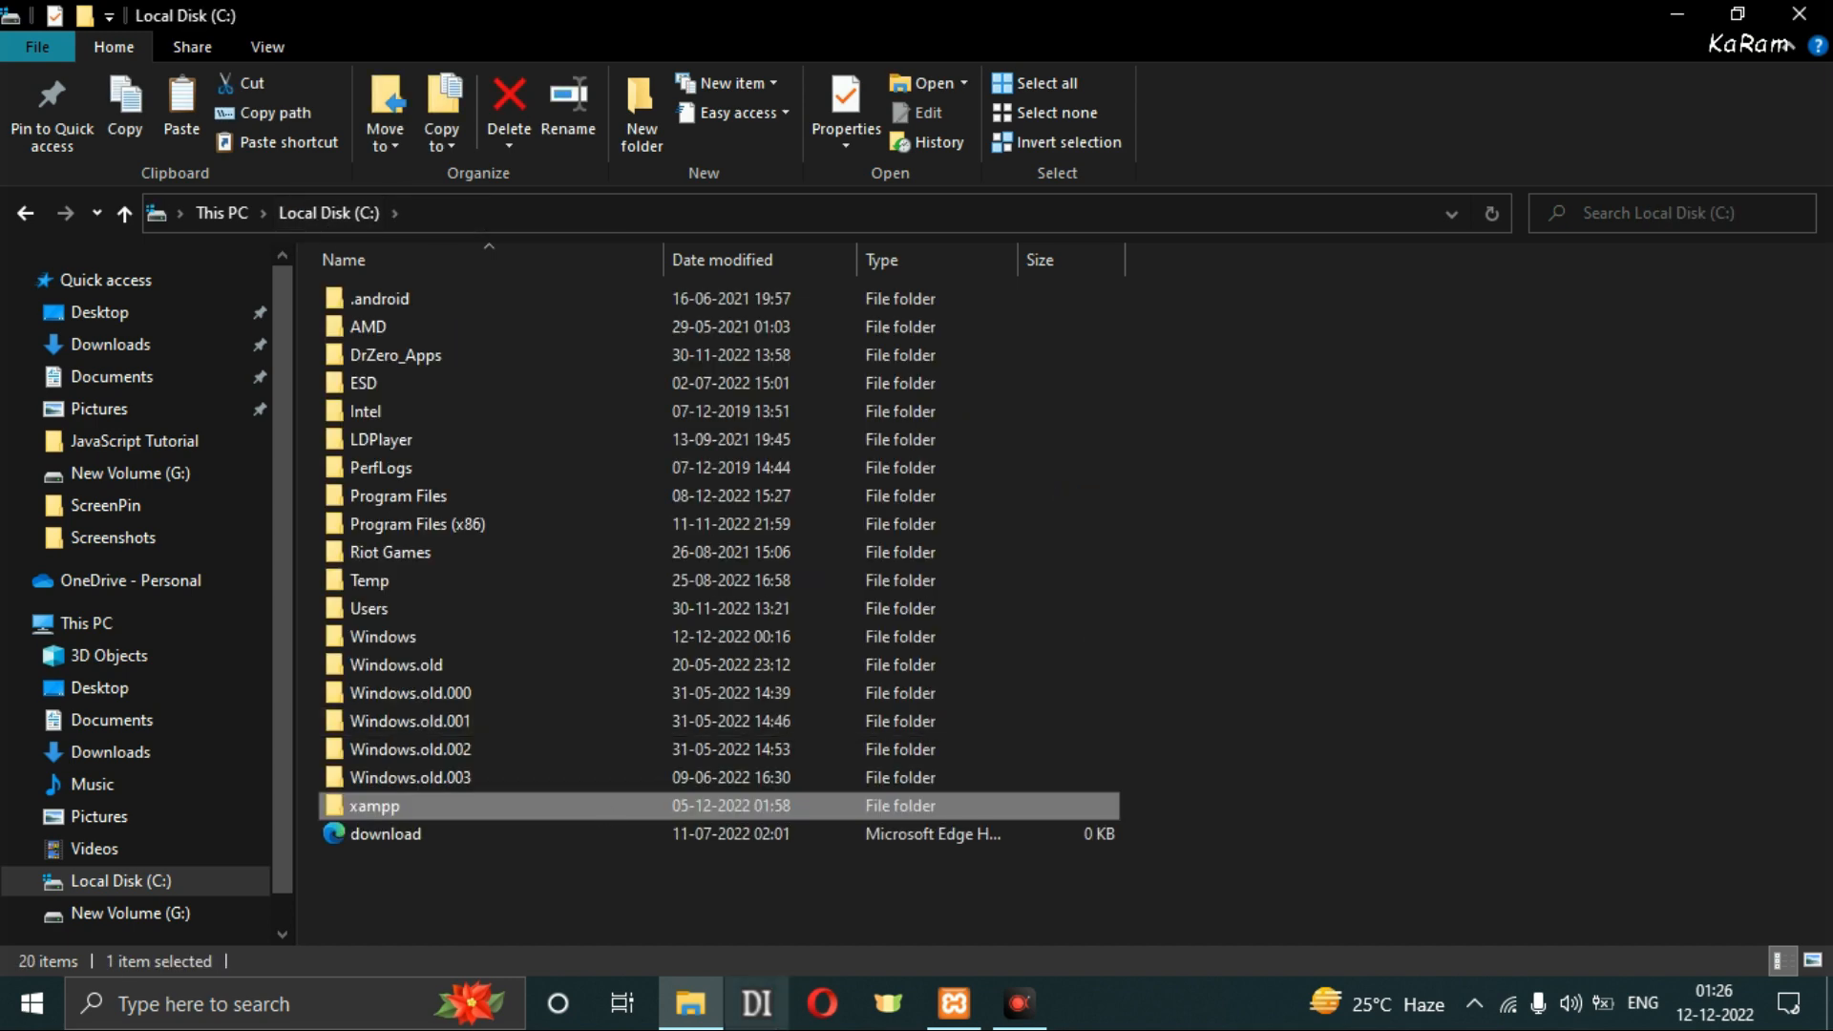
{"action": "left_click", "coordinate": [955, 1004]}
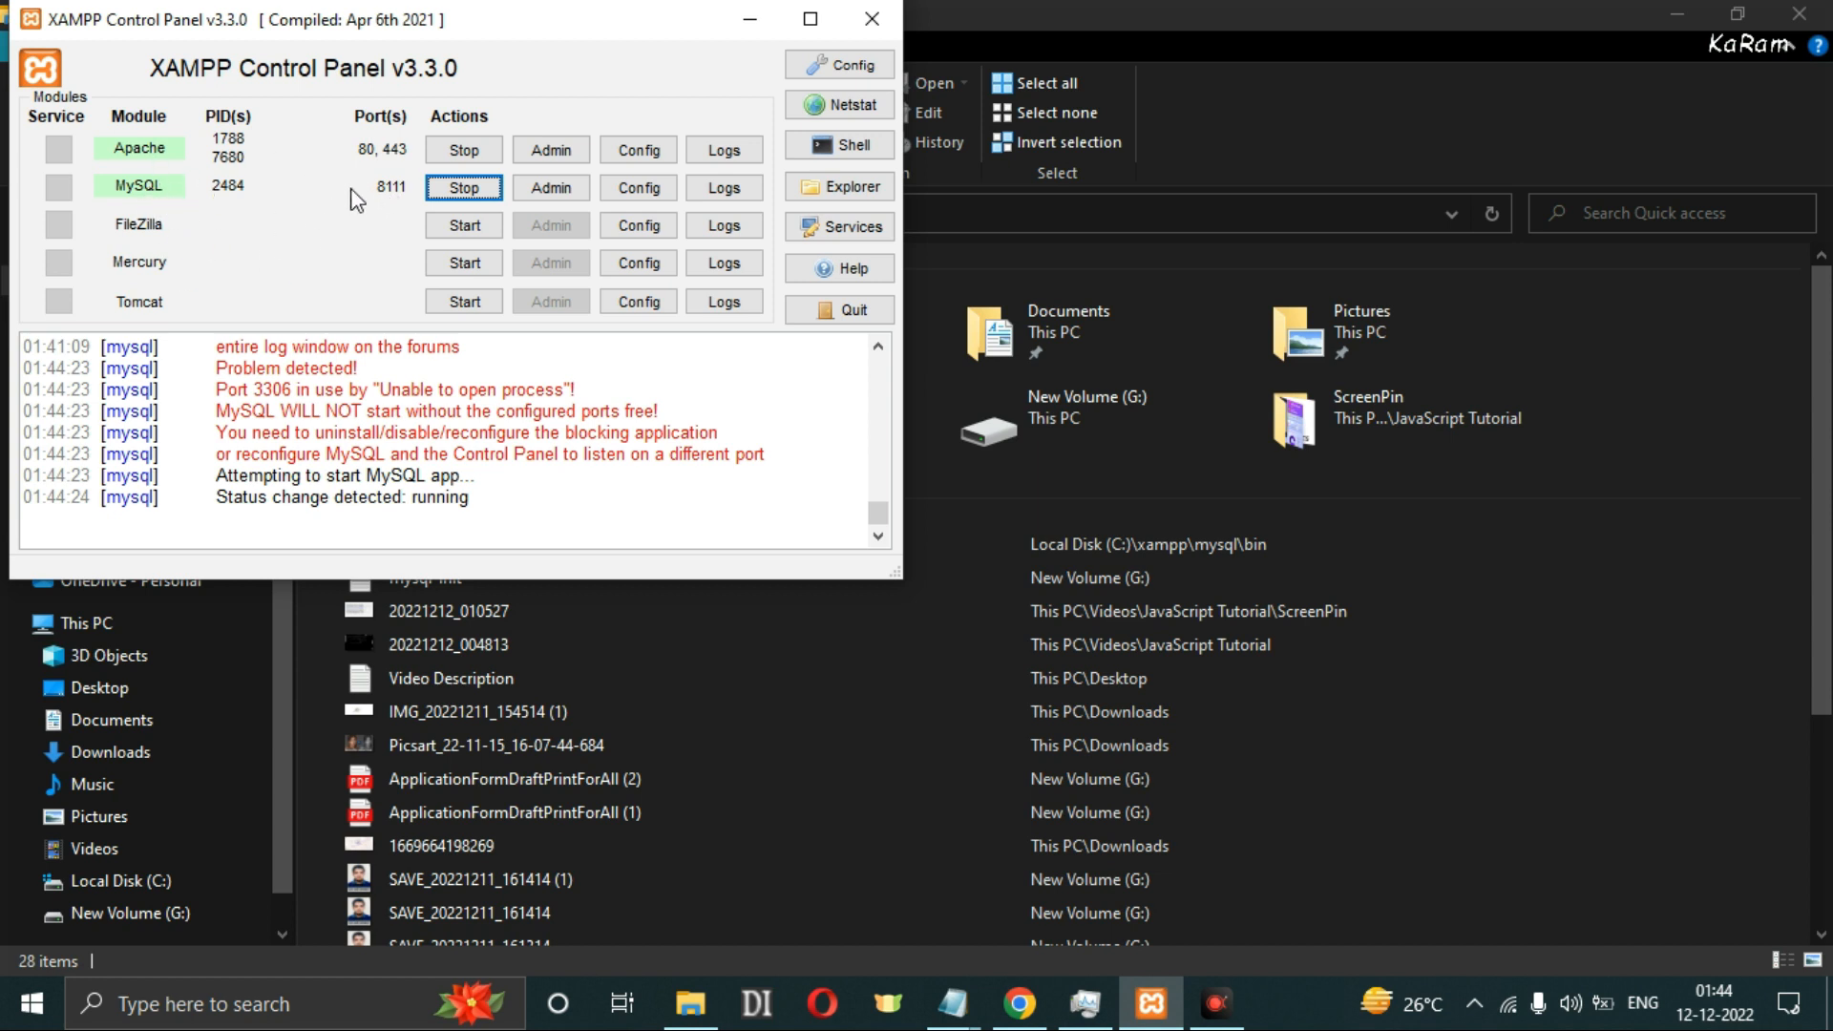
{"action": "left_click_drag", "start_coordinate": [878, 515], "coordinate": [893, 350]}
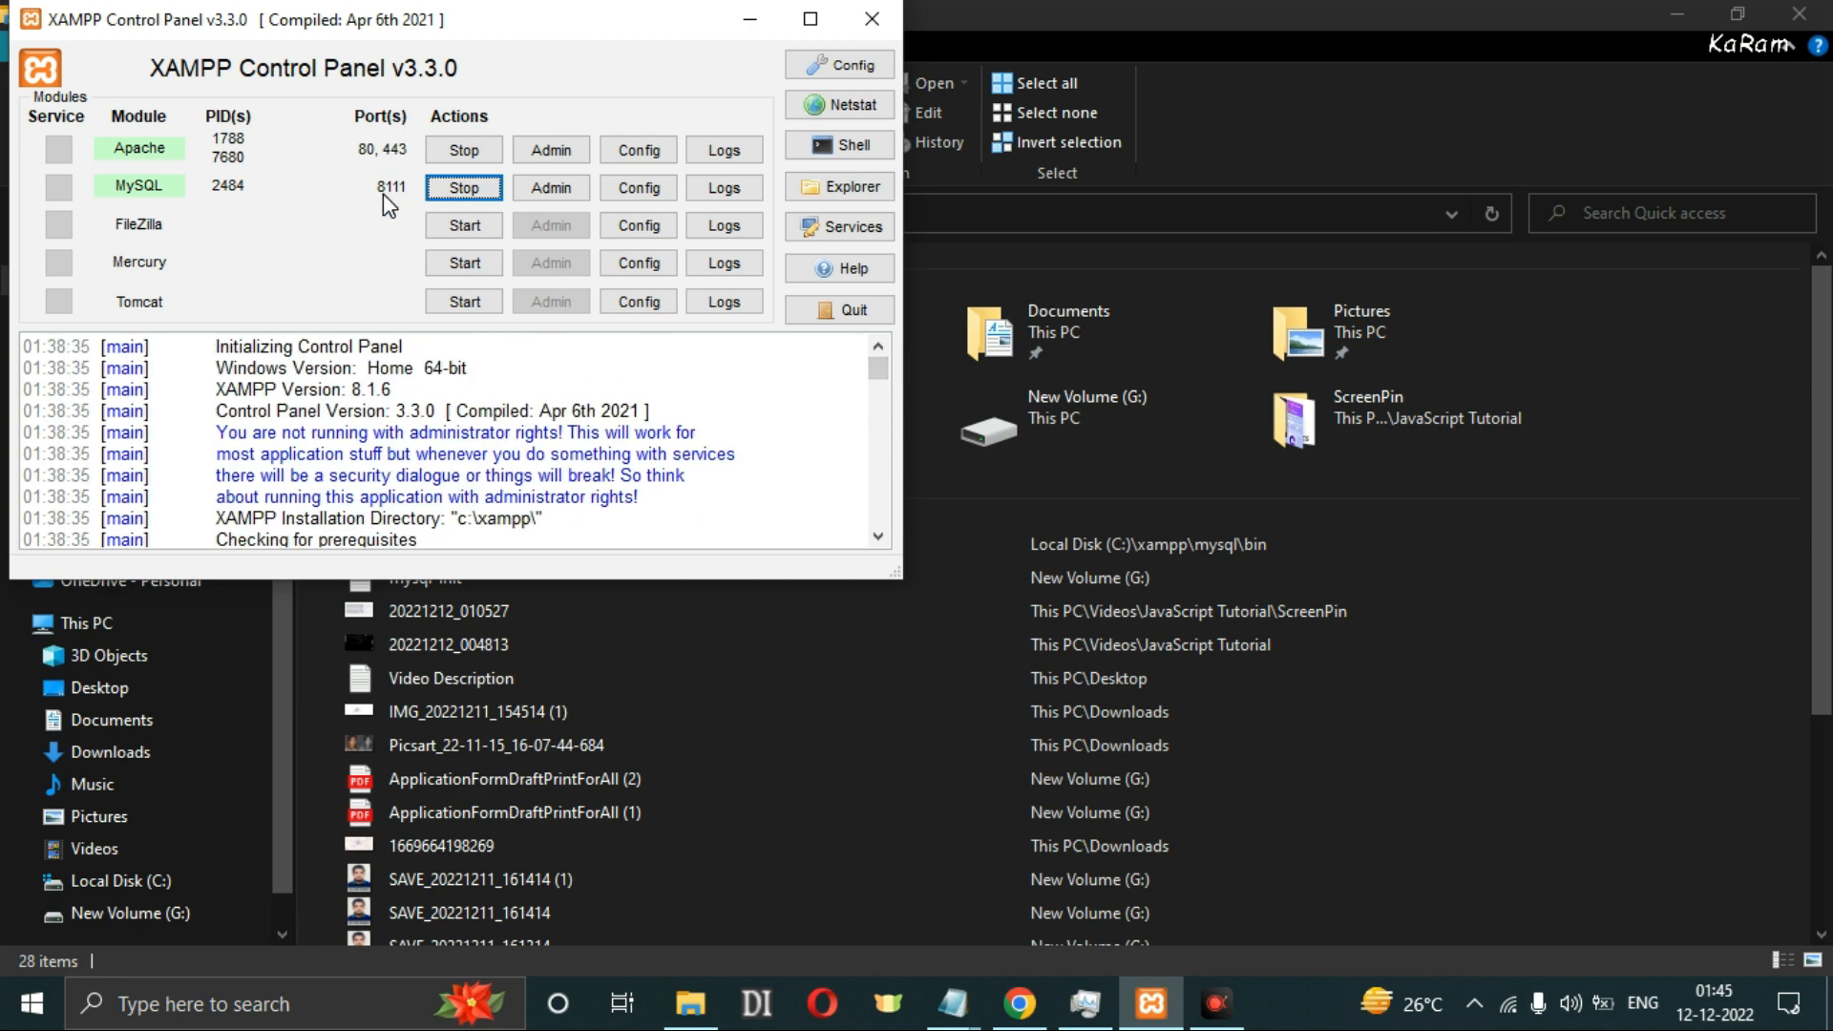
{"action": "left_click", "coordinate": [749, 21]}
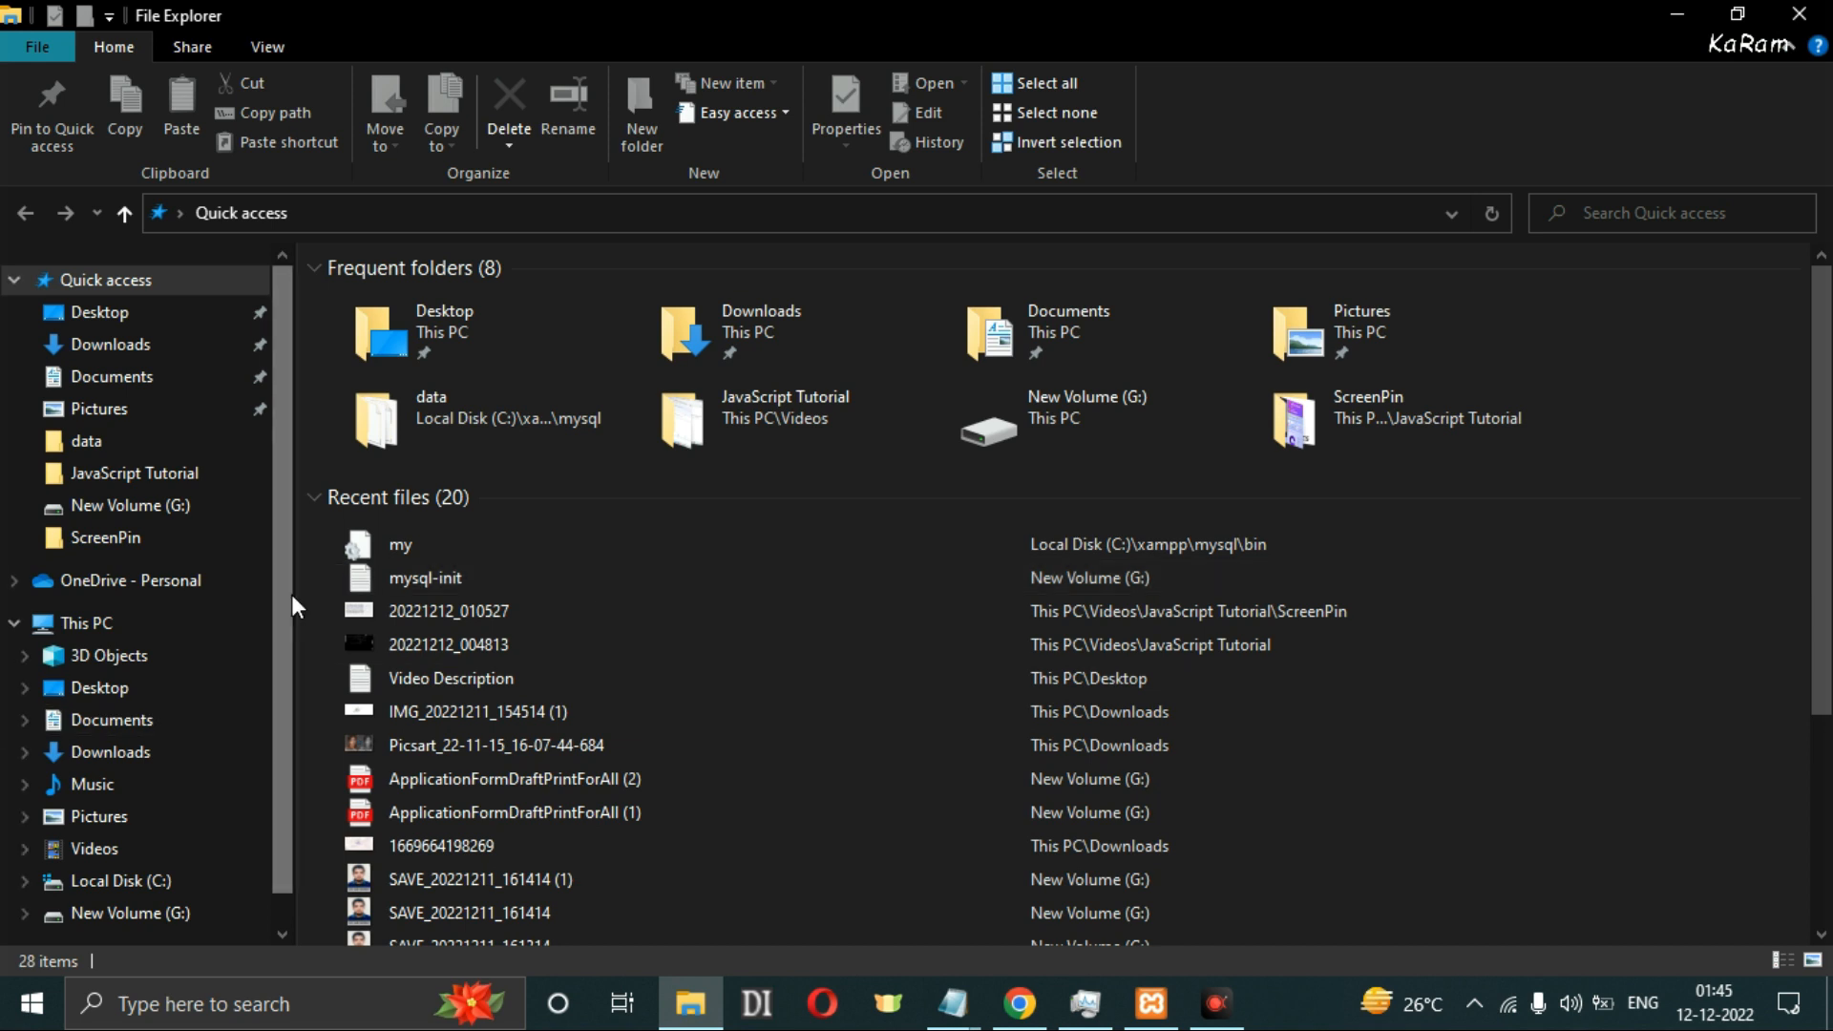
Open the data folder inside xampp\mysql on Local Disk (C:).
{"action": "scroll", "coordinate": [282, 620], "scroll_direction": "down", "scroll_amount": 1}
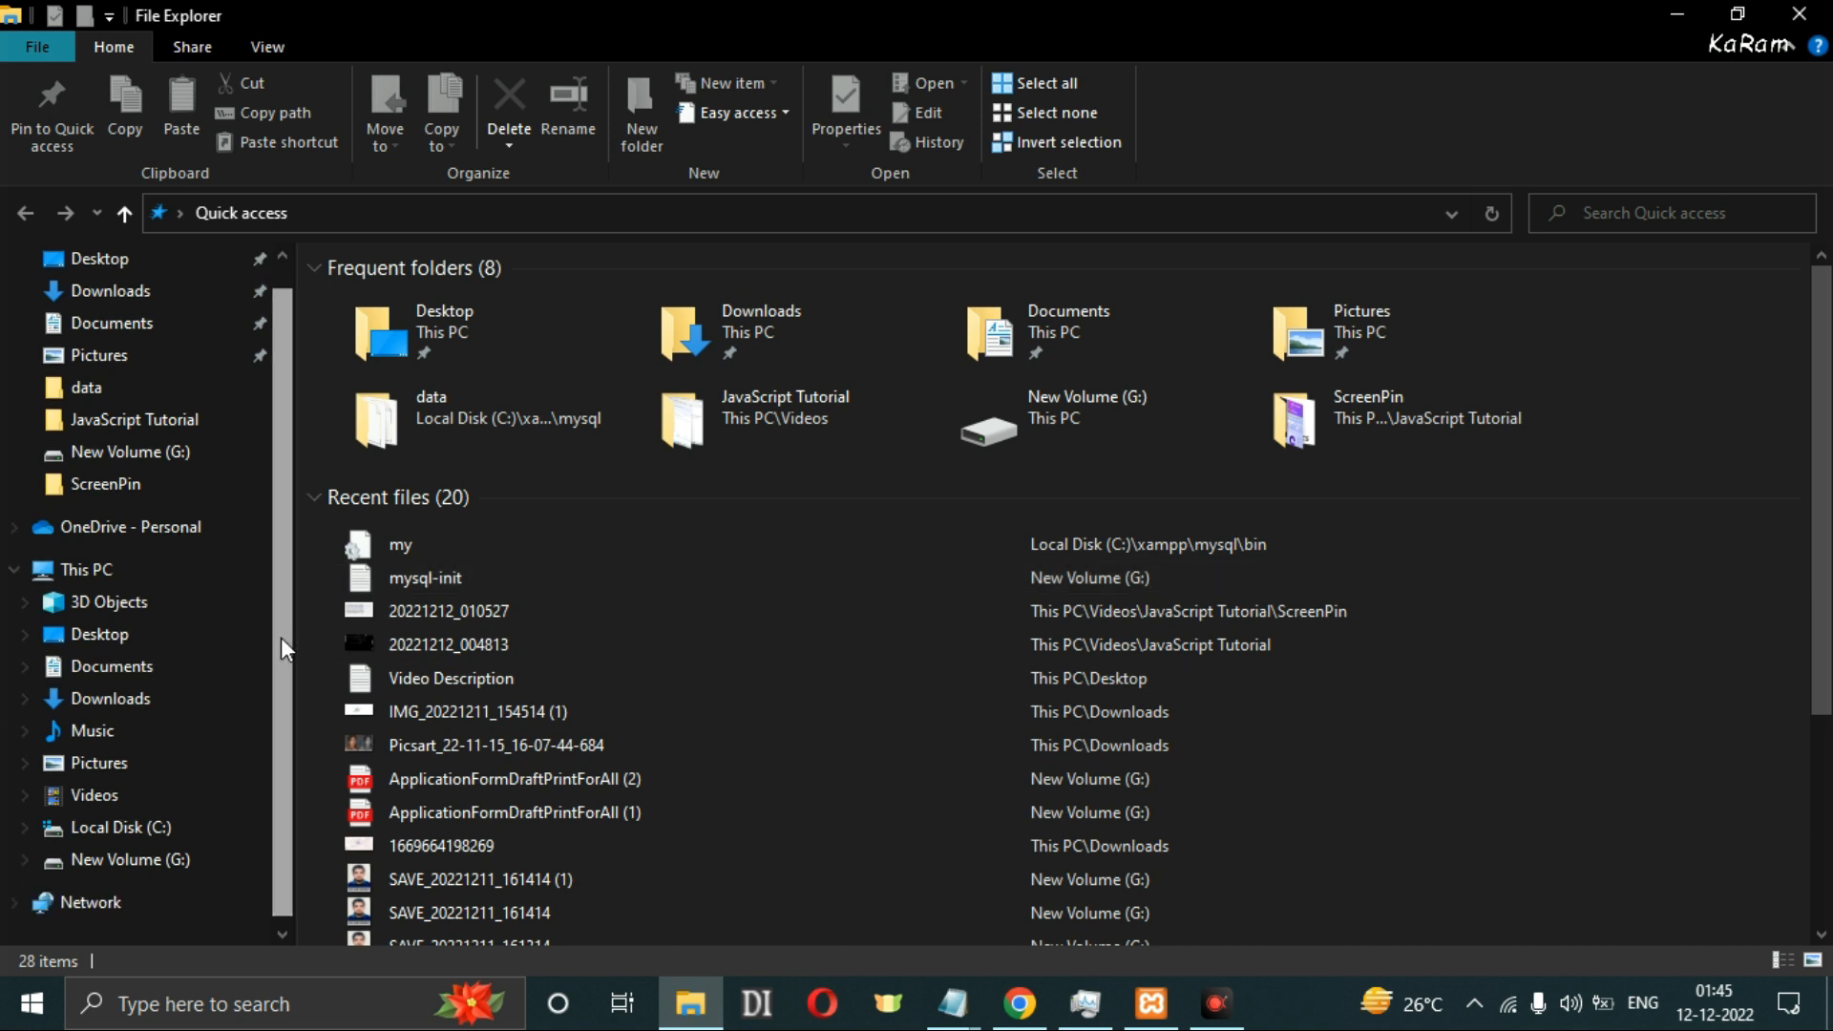
{"action": "left_click", "coordinate": [134, 830]}
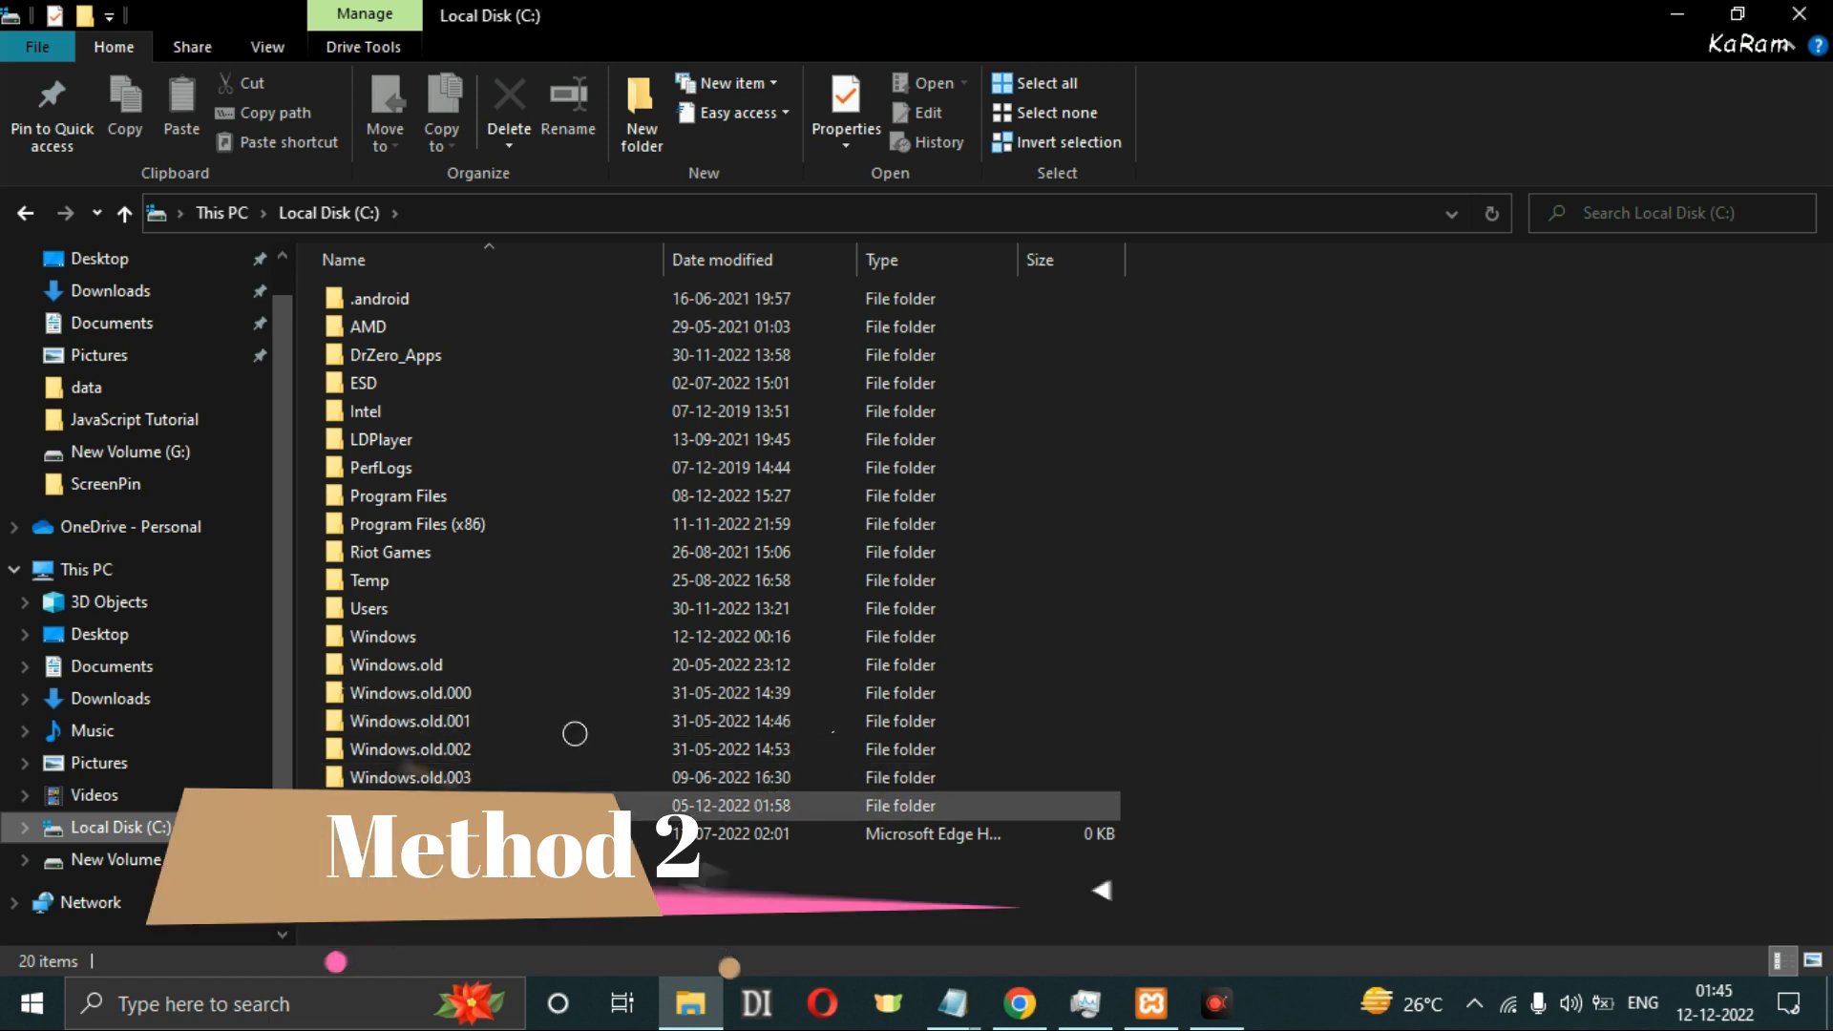
{"action": "double_click", "coordinate": [374, 806]}
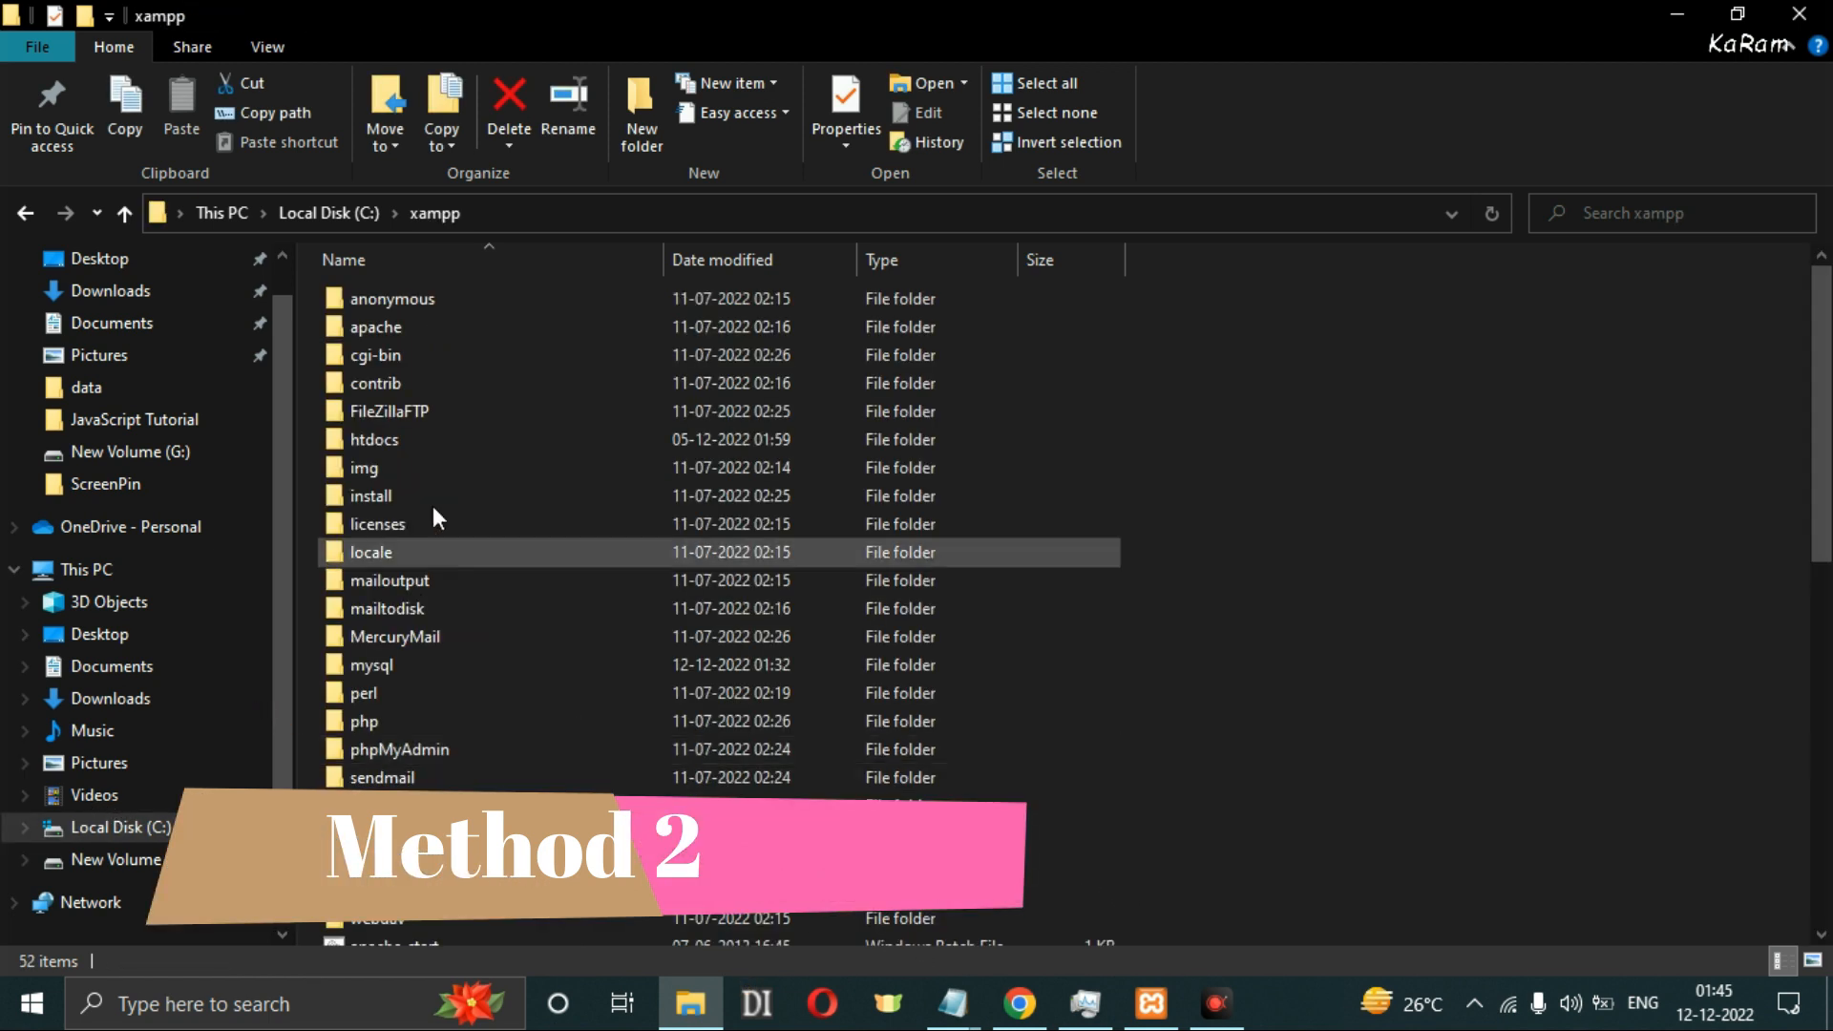
{"action": "left_click", "coordinate": [383, 669]}
{"action": "double_click", "coordinate": [383, 671]}
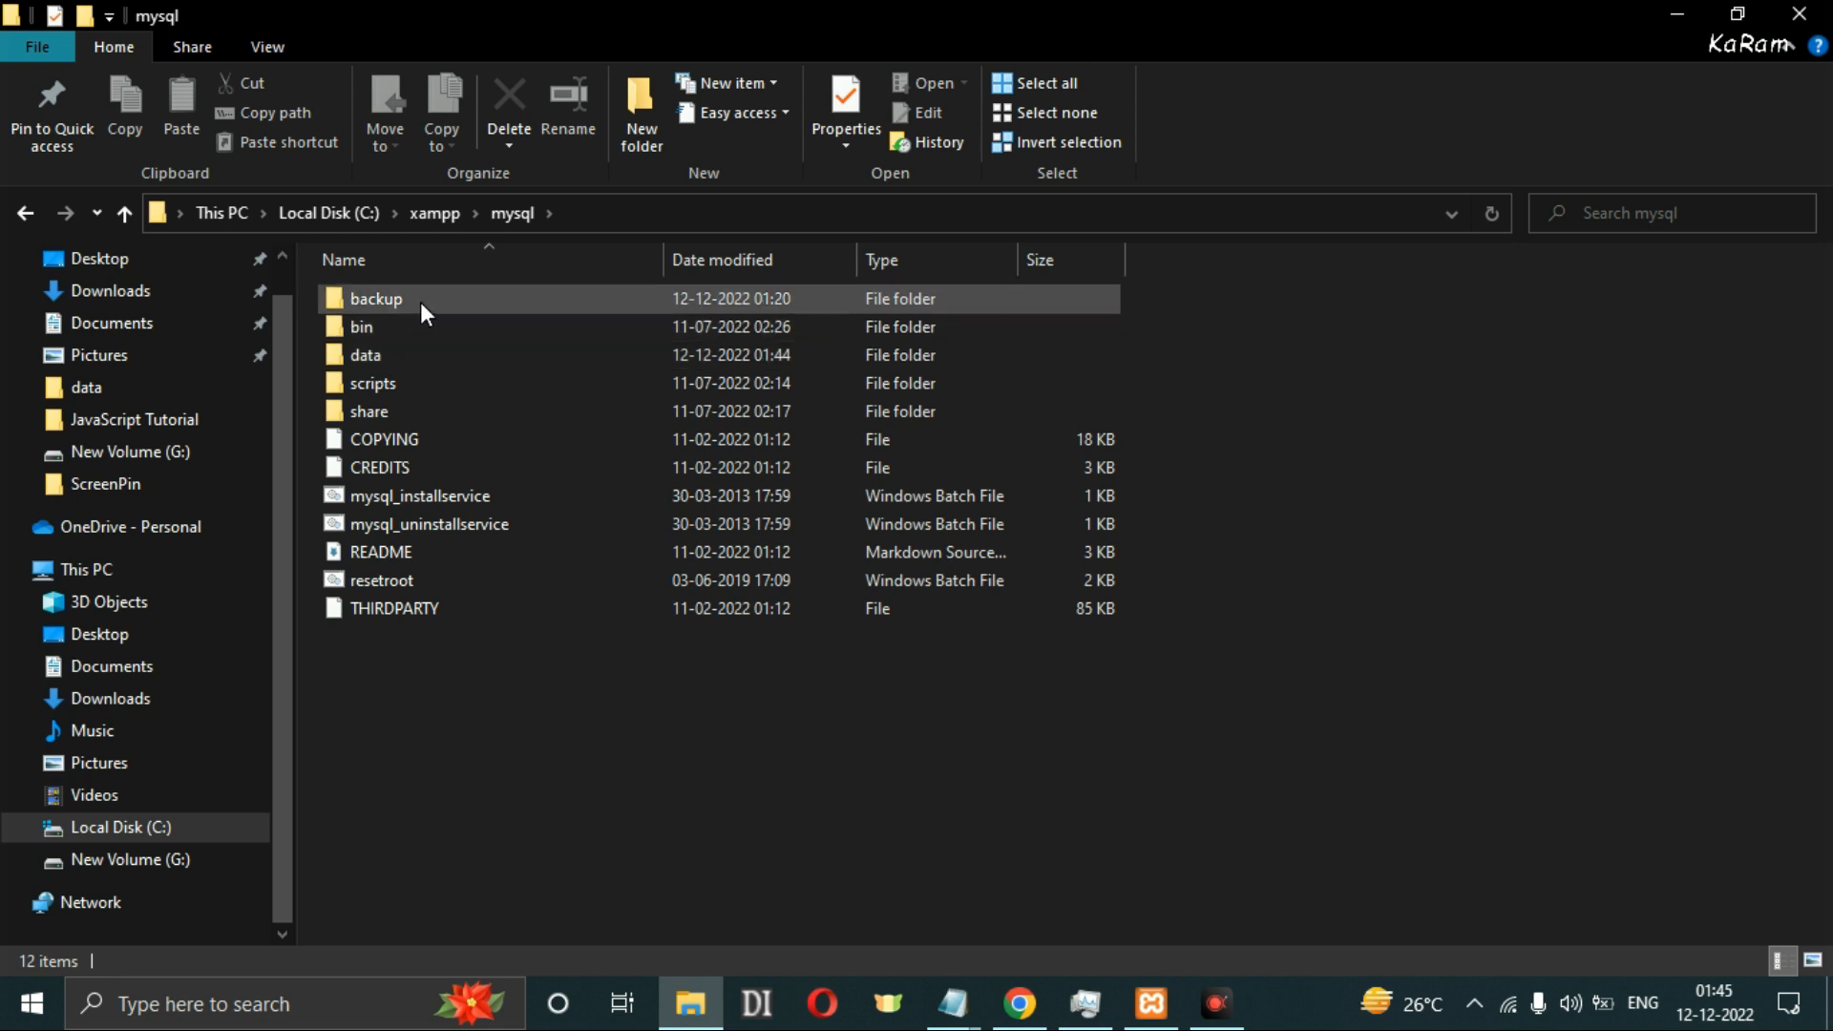
{"action": "double_click", "coordinate": [383, 360]}
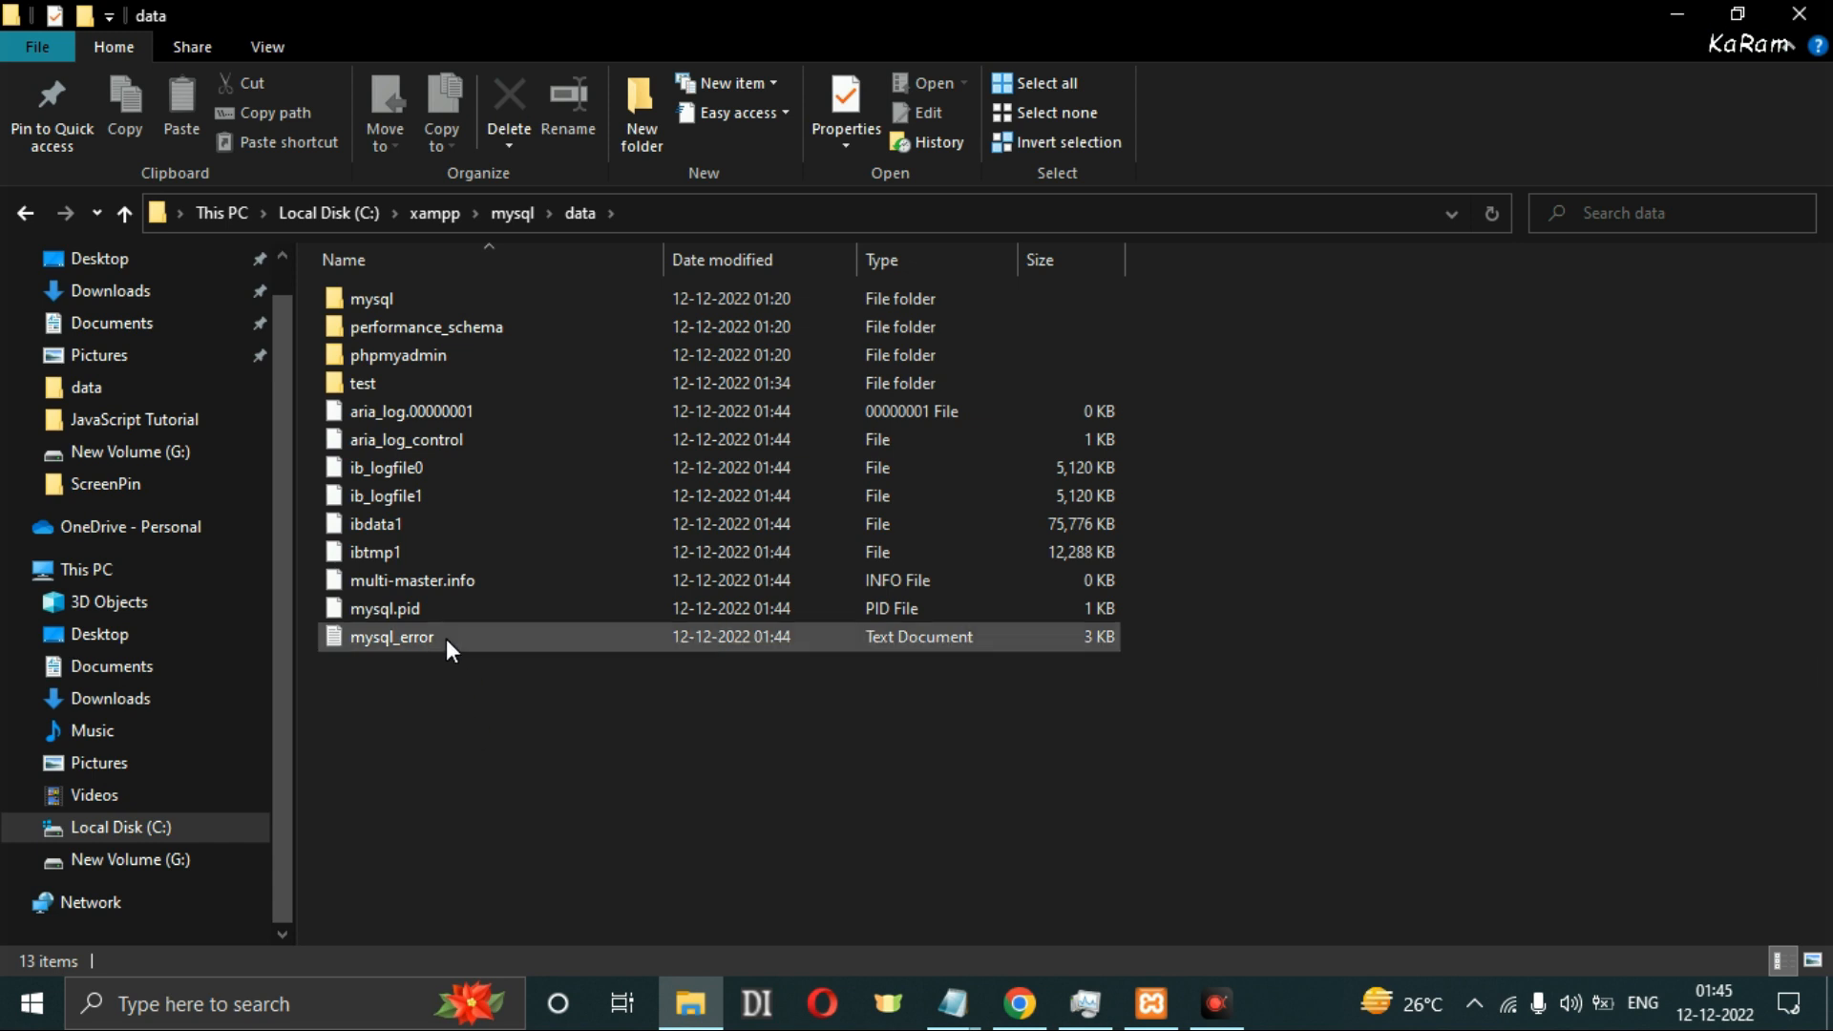
Select all the loose files in the data folder, from aria_log.00000001 to mysql_error, and clear the selection.
{"action": "left_click", "coordinate": [446, 411]}
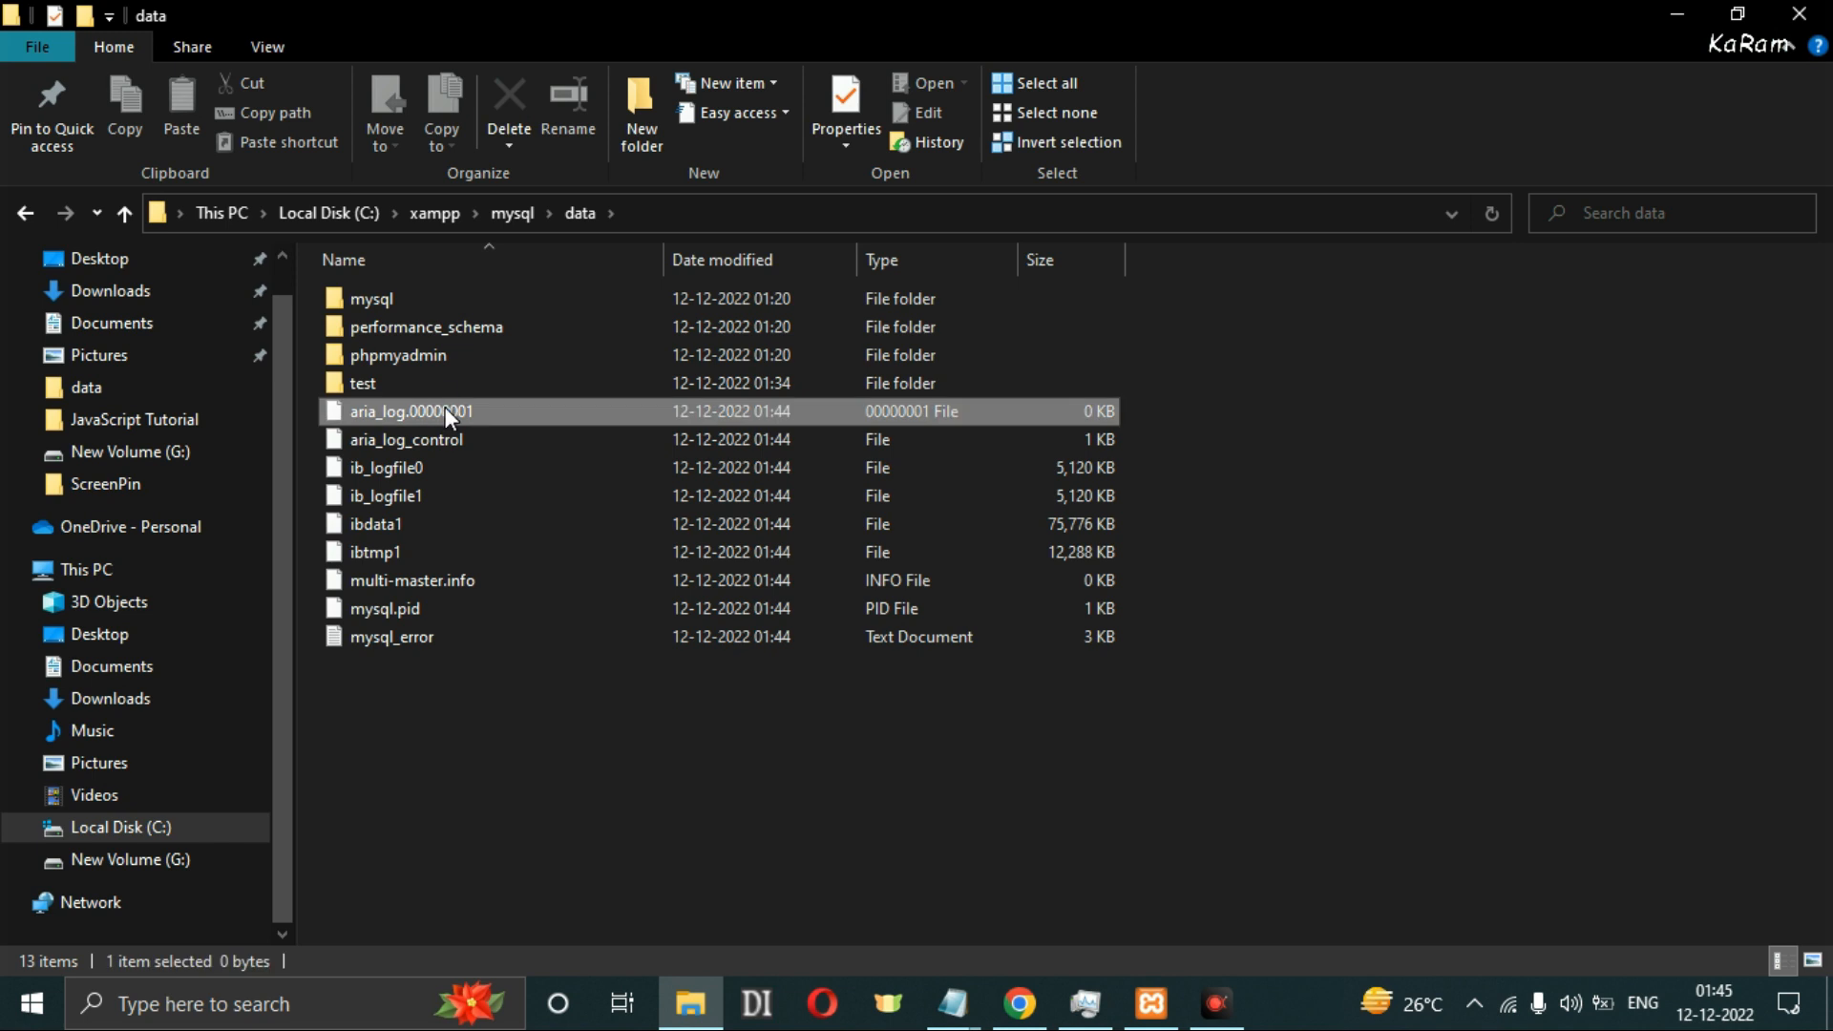
{"action": "key", "text": "shift+Down"}
{"action": "key", "text": "shift+Down"}
{"action": "key", "text": "shift+Down"}
{"action": "key", "text": "shift+Down"}
{"action": "key", "text": "shift+Down"}
{"action": "key", "text": "shift+Down"}
{"action": "key", "text": "shift+Down"}
{"action": "key", "text": "shift+Down"}
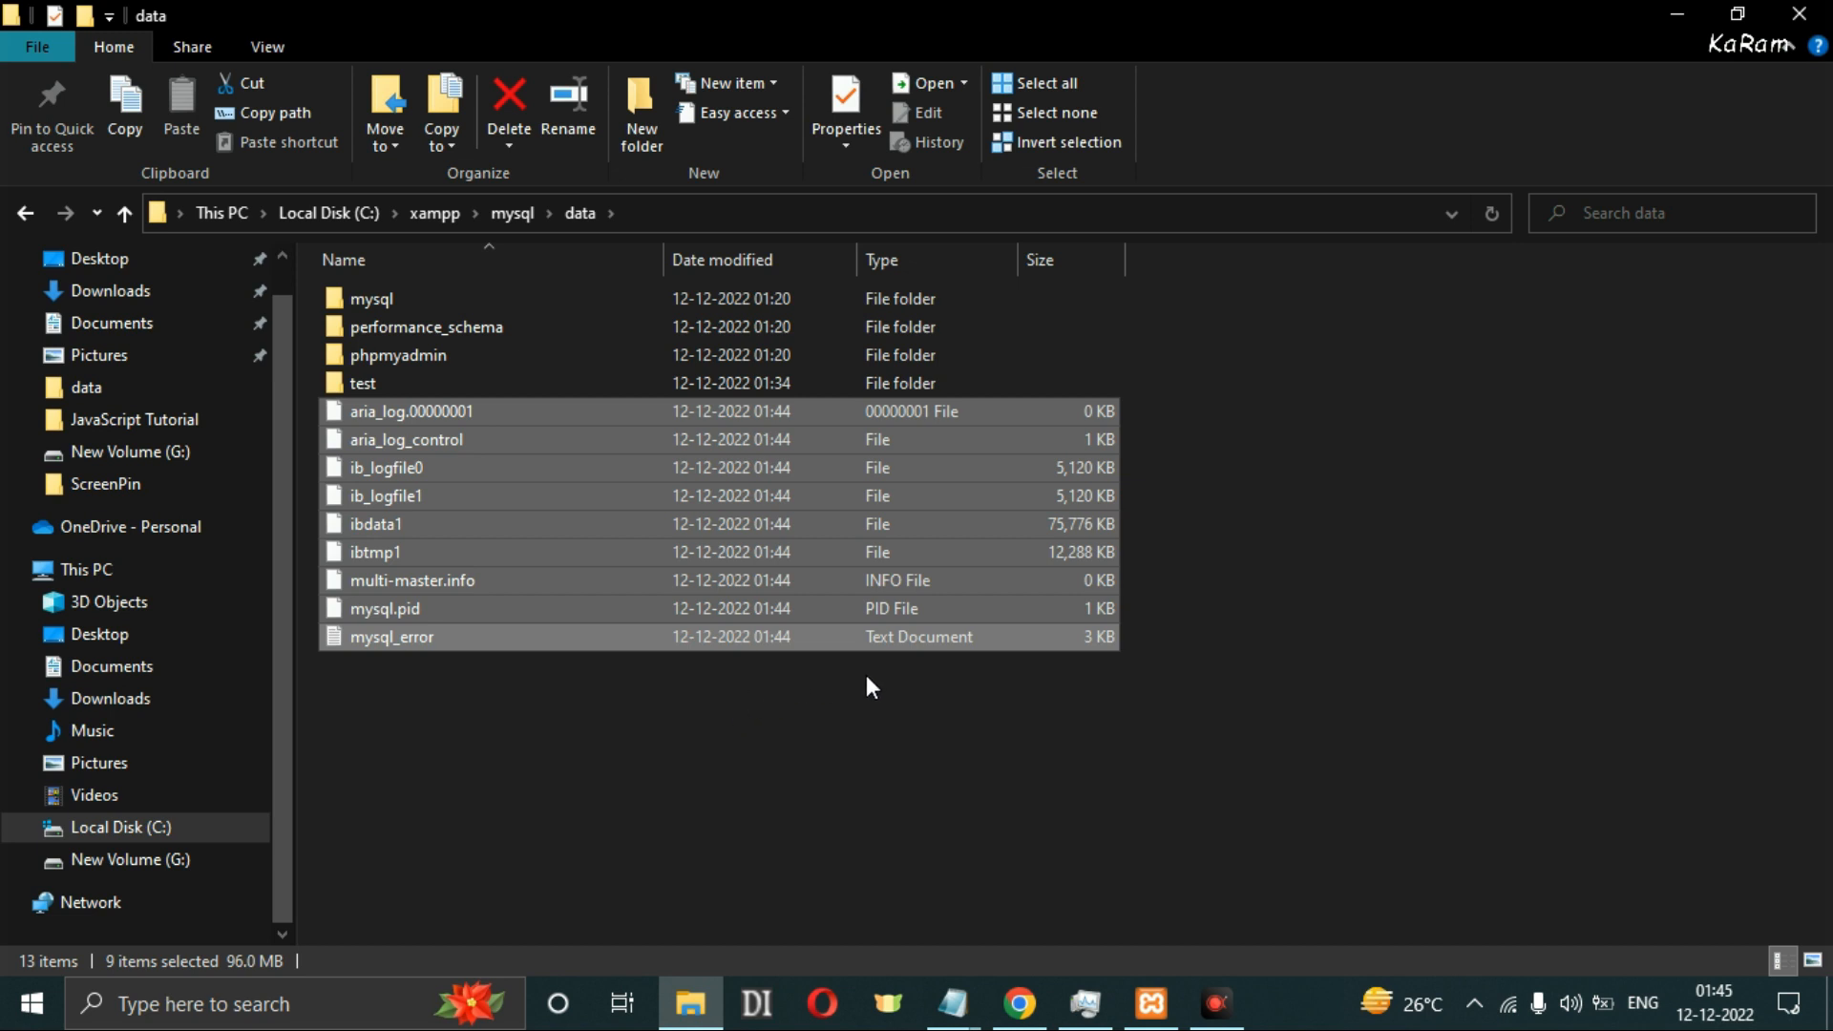
{"action": "left_click", "coordinate": [581, 764]}
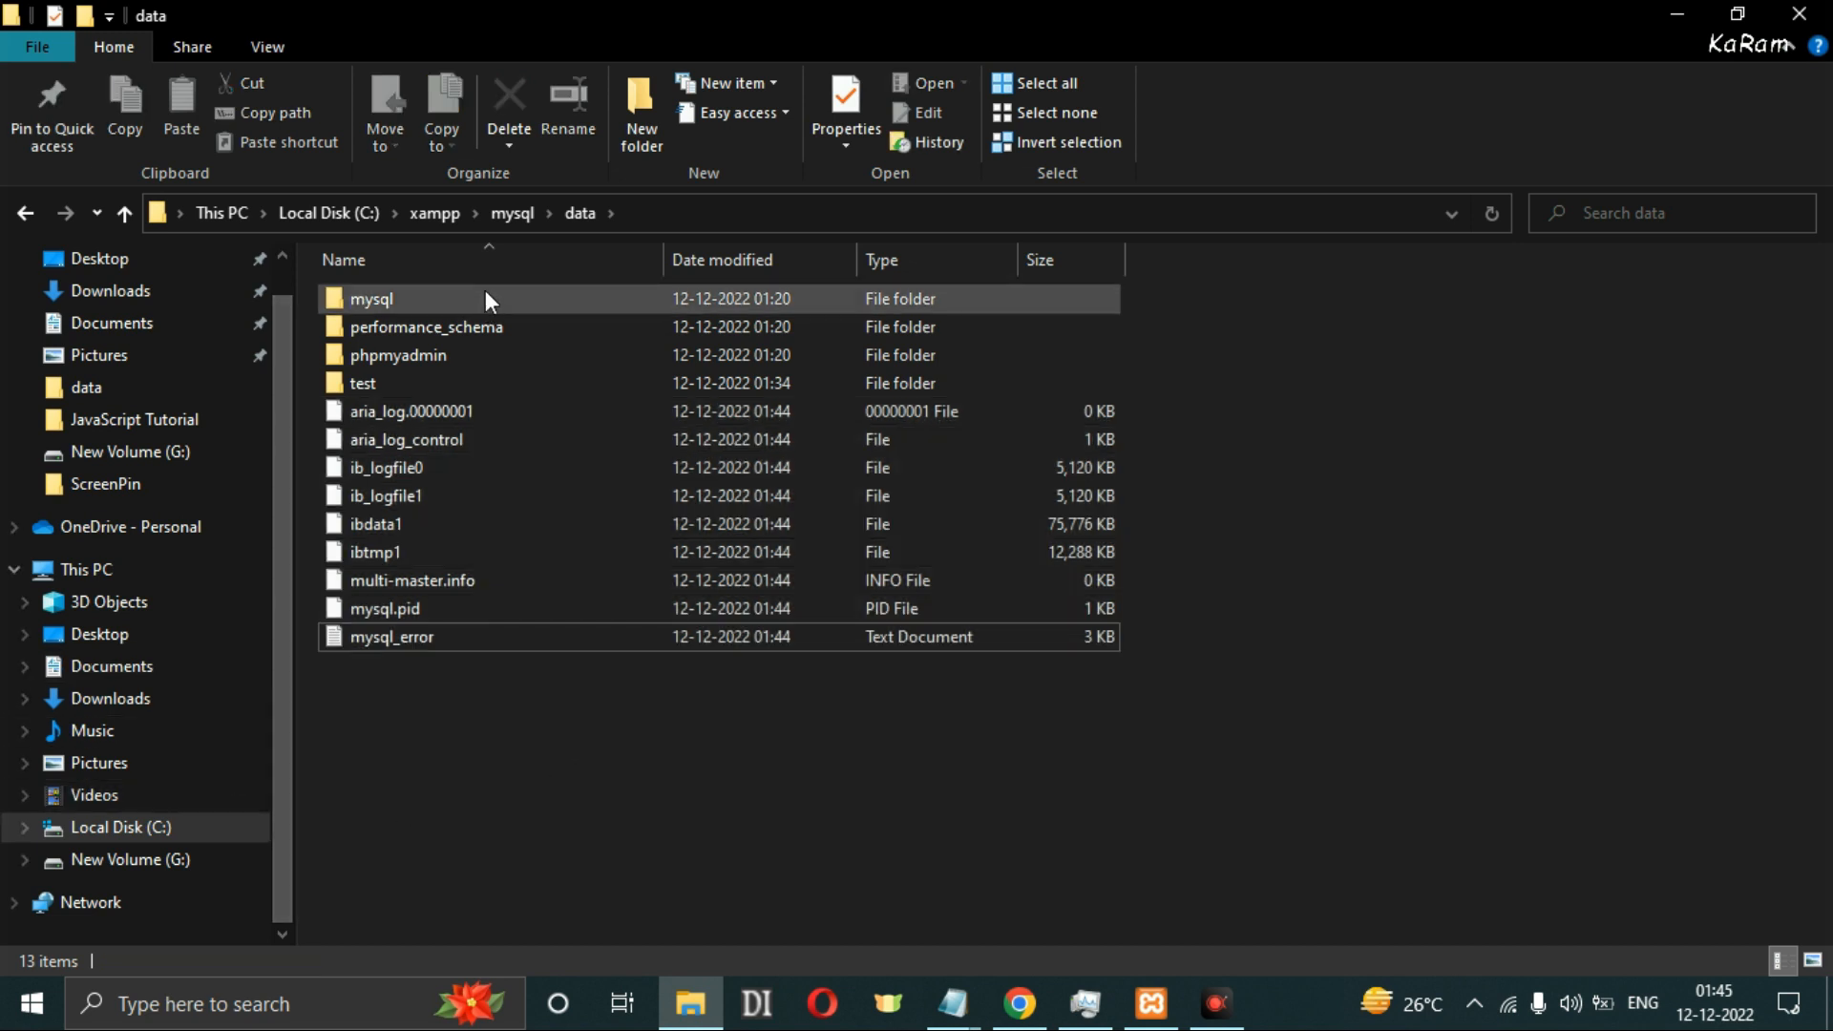
Go back to the mysql folder and open the my configuration file from its bin folder in Notepad.
{"action": "left_click", "coordinate": [511, 214]}
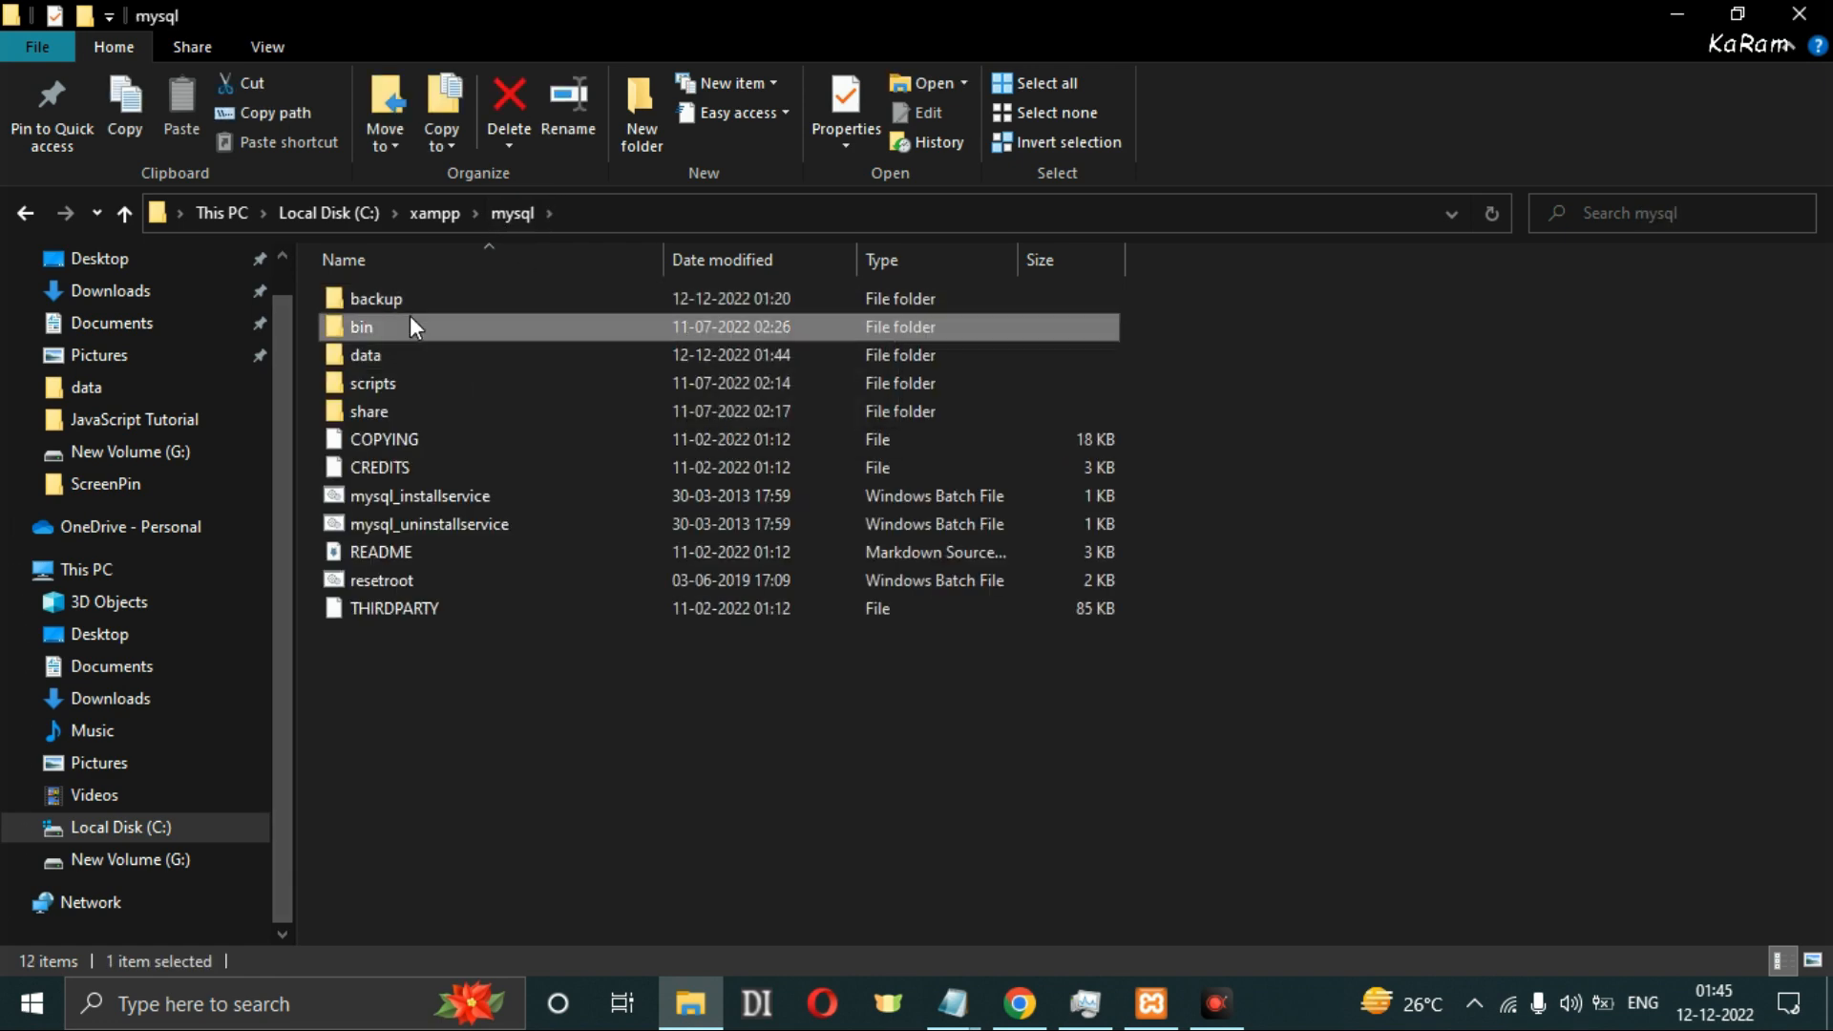
{"action": "double_click", "coordinate": [426, 329]}
{"action": "scroll", "coordinate": [1795, 316], "scroll_direction": "down", "scroll_amount": 8}
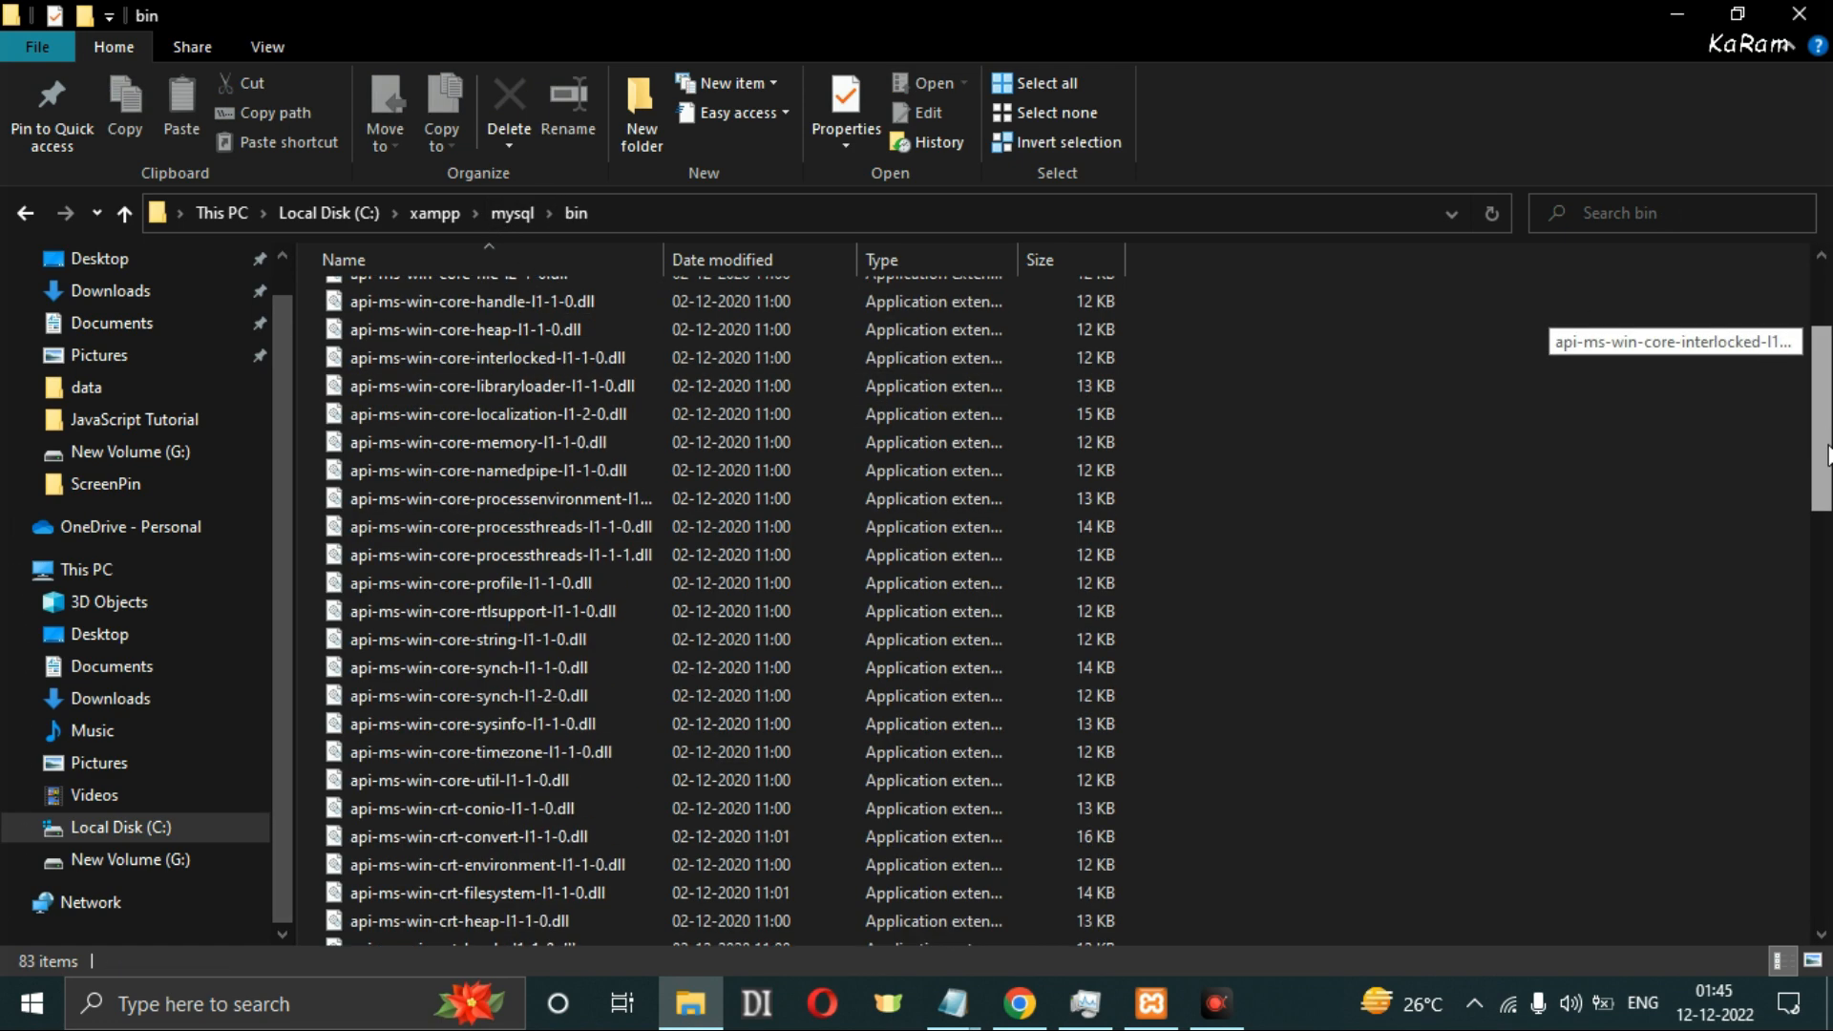
{"action": "scroll", "coordinate": [1795, 315], "scroll_direction": "down", "scroll_amount": 10}
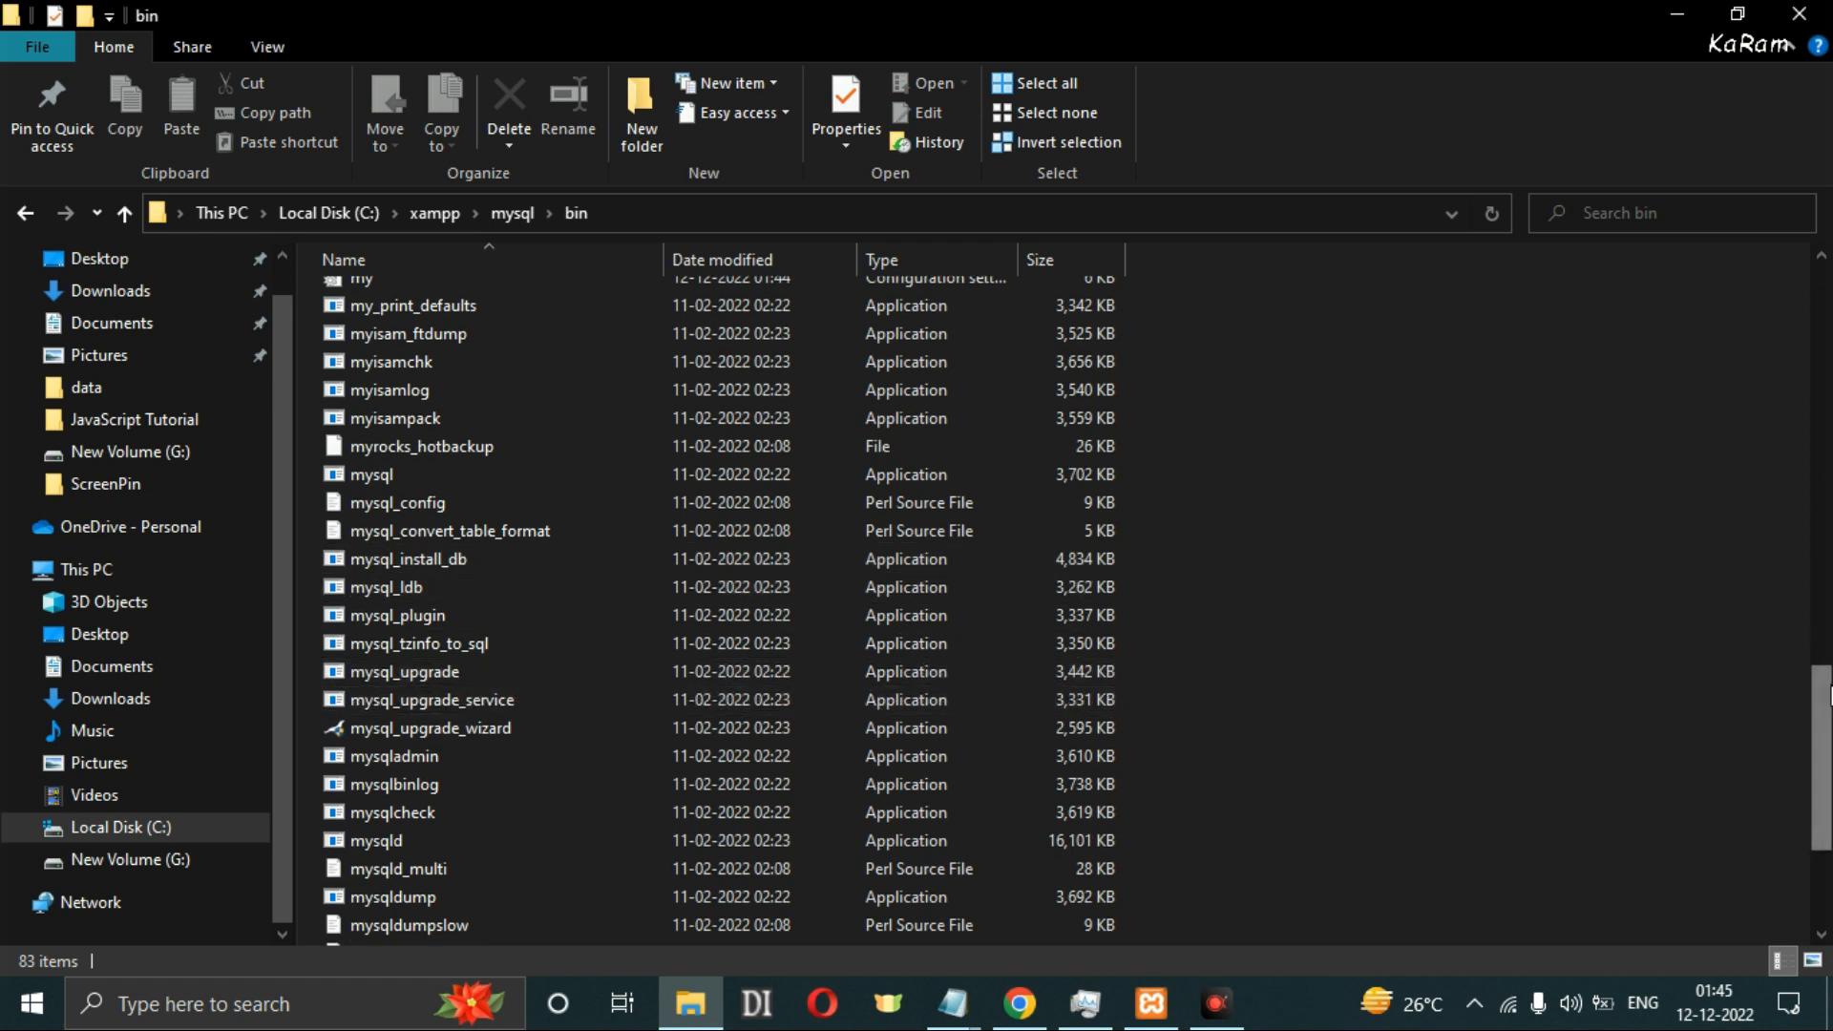
{"action": "mouse_move", "coordinate": [1824, 697]}
{"action": "left_mouse_down"}
{"action": "mouse_move", "coordinate": [1826, 769]}
{"action": "mouse_move", "coordinate": [1826, 665]}
{"action": "left_mouse_up"}
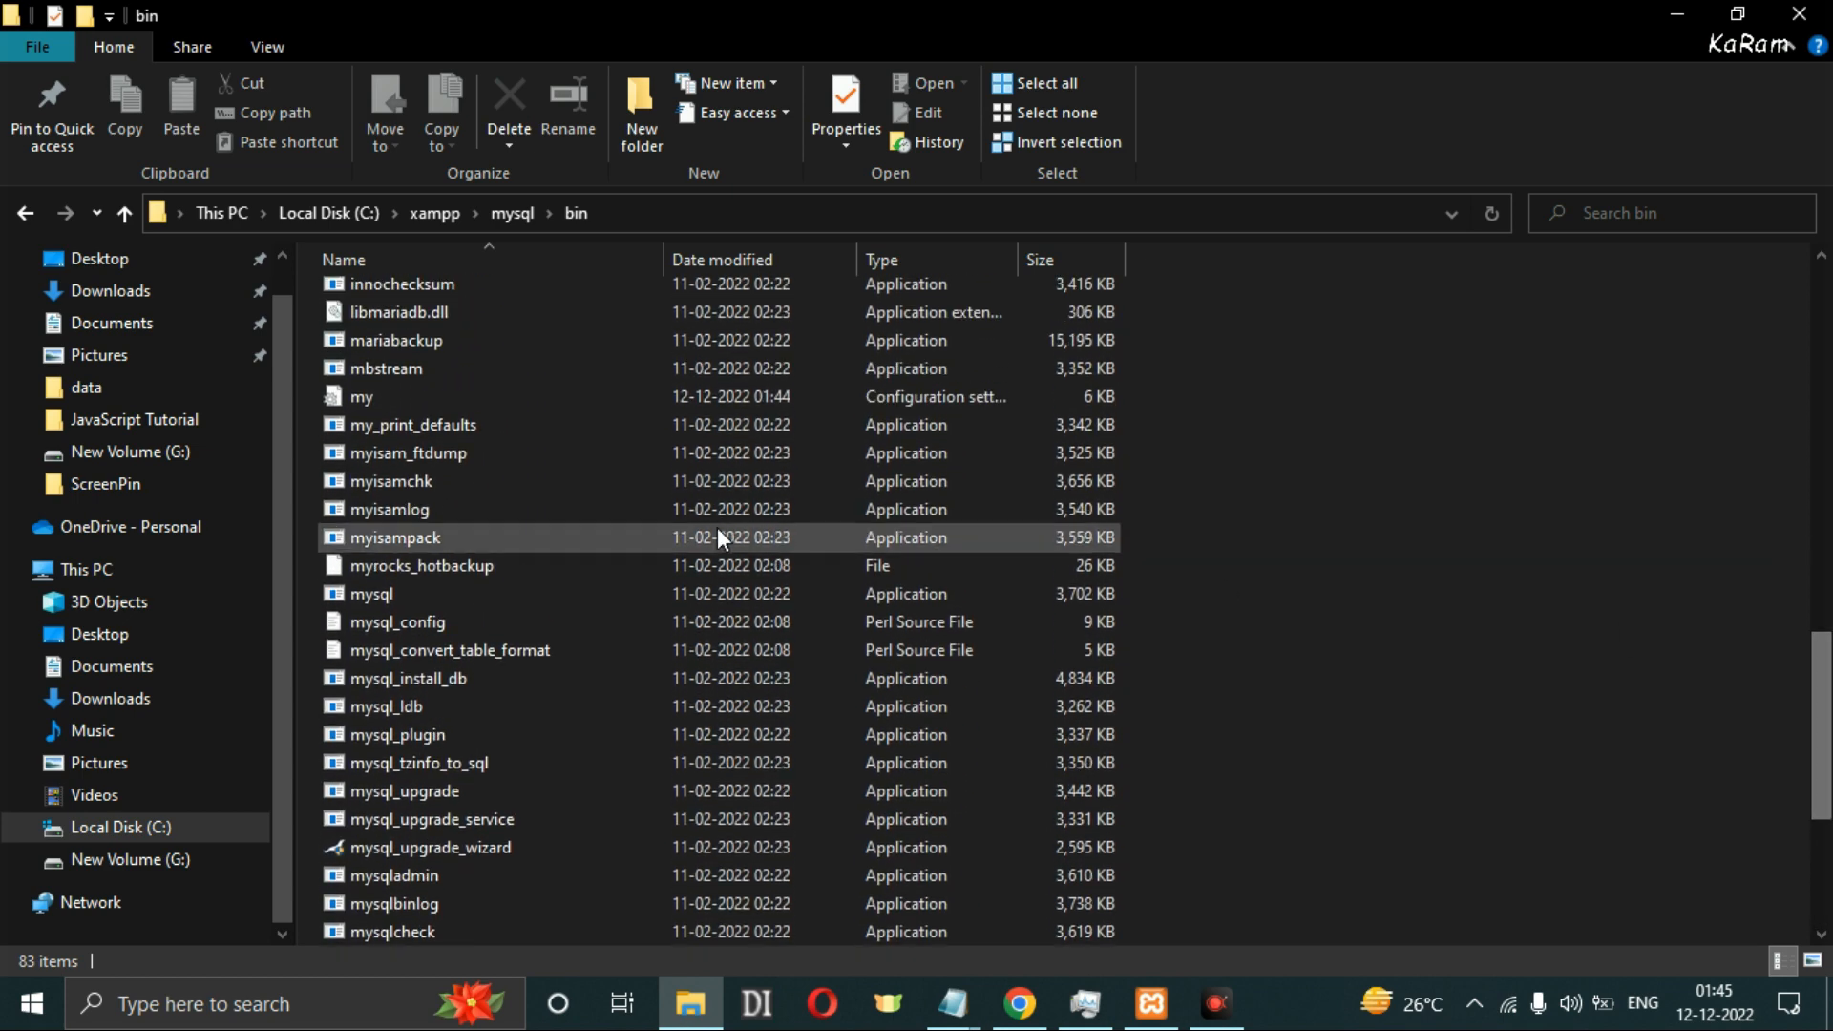
{"action": "right_click", "coordinate": [361, 399]}
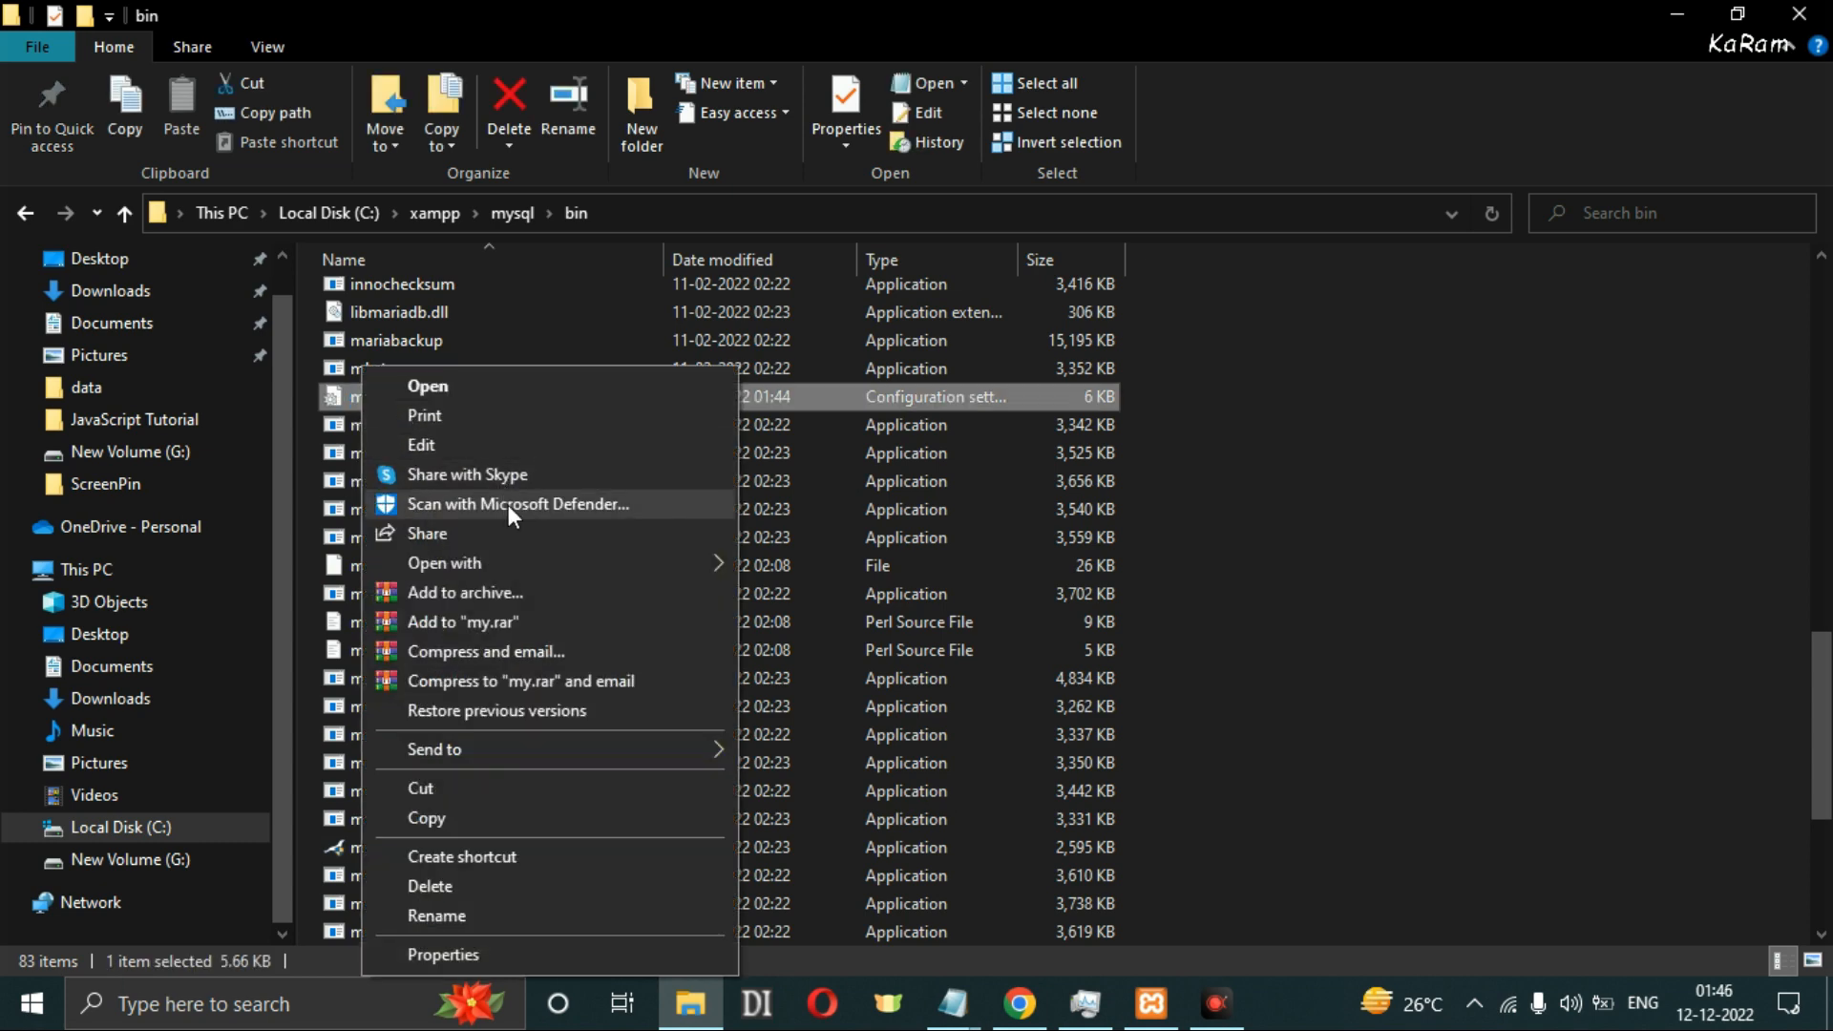
{"action": "mouse_move", "coordinate": [692, 570]}
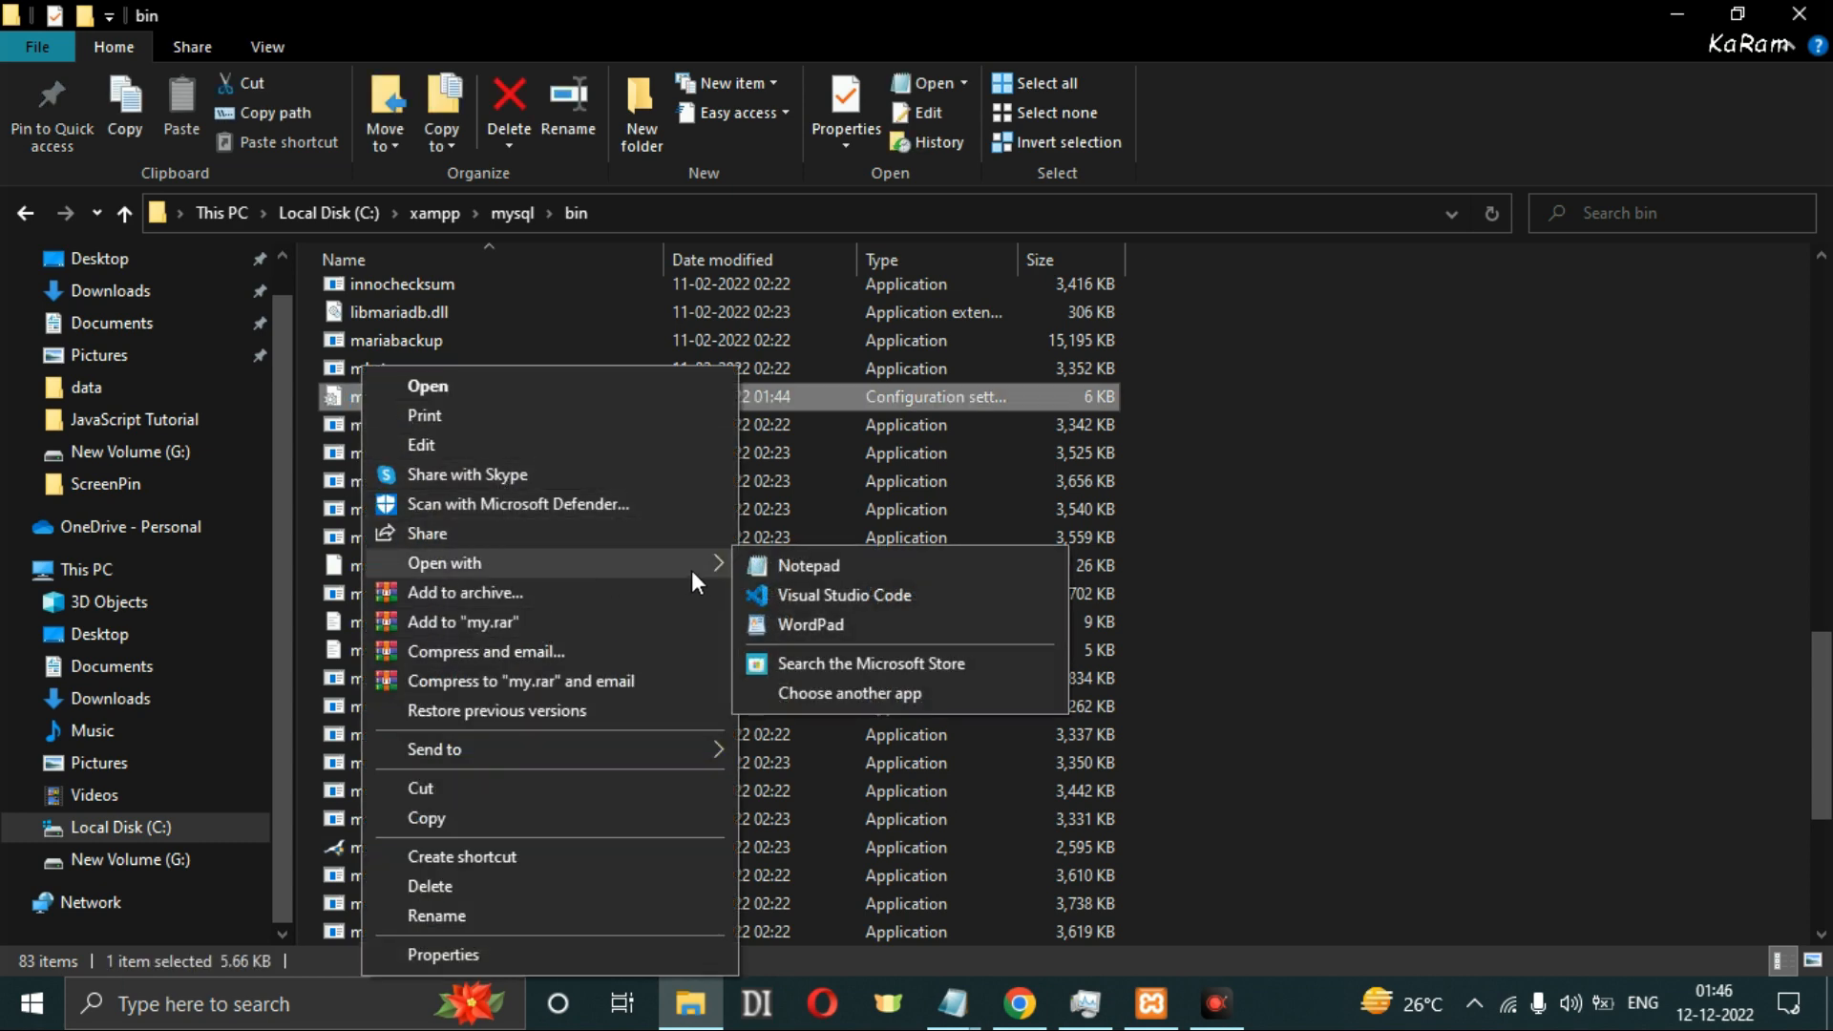
{"action": "left_click", "coordinate": [769, 566]}
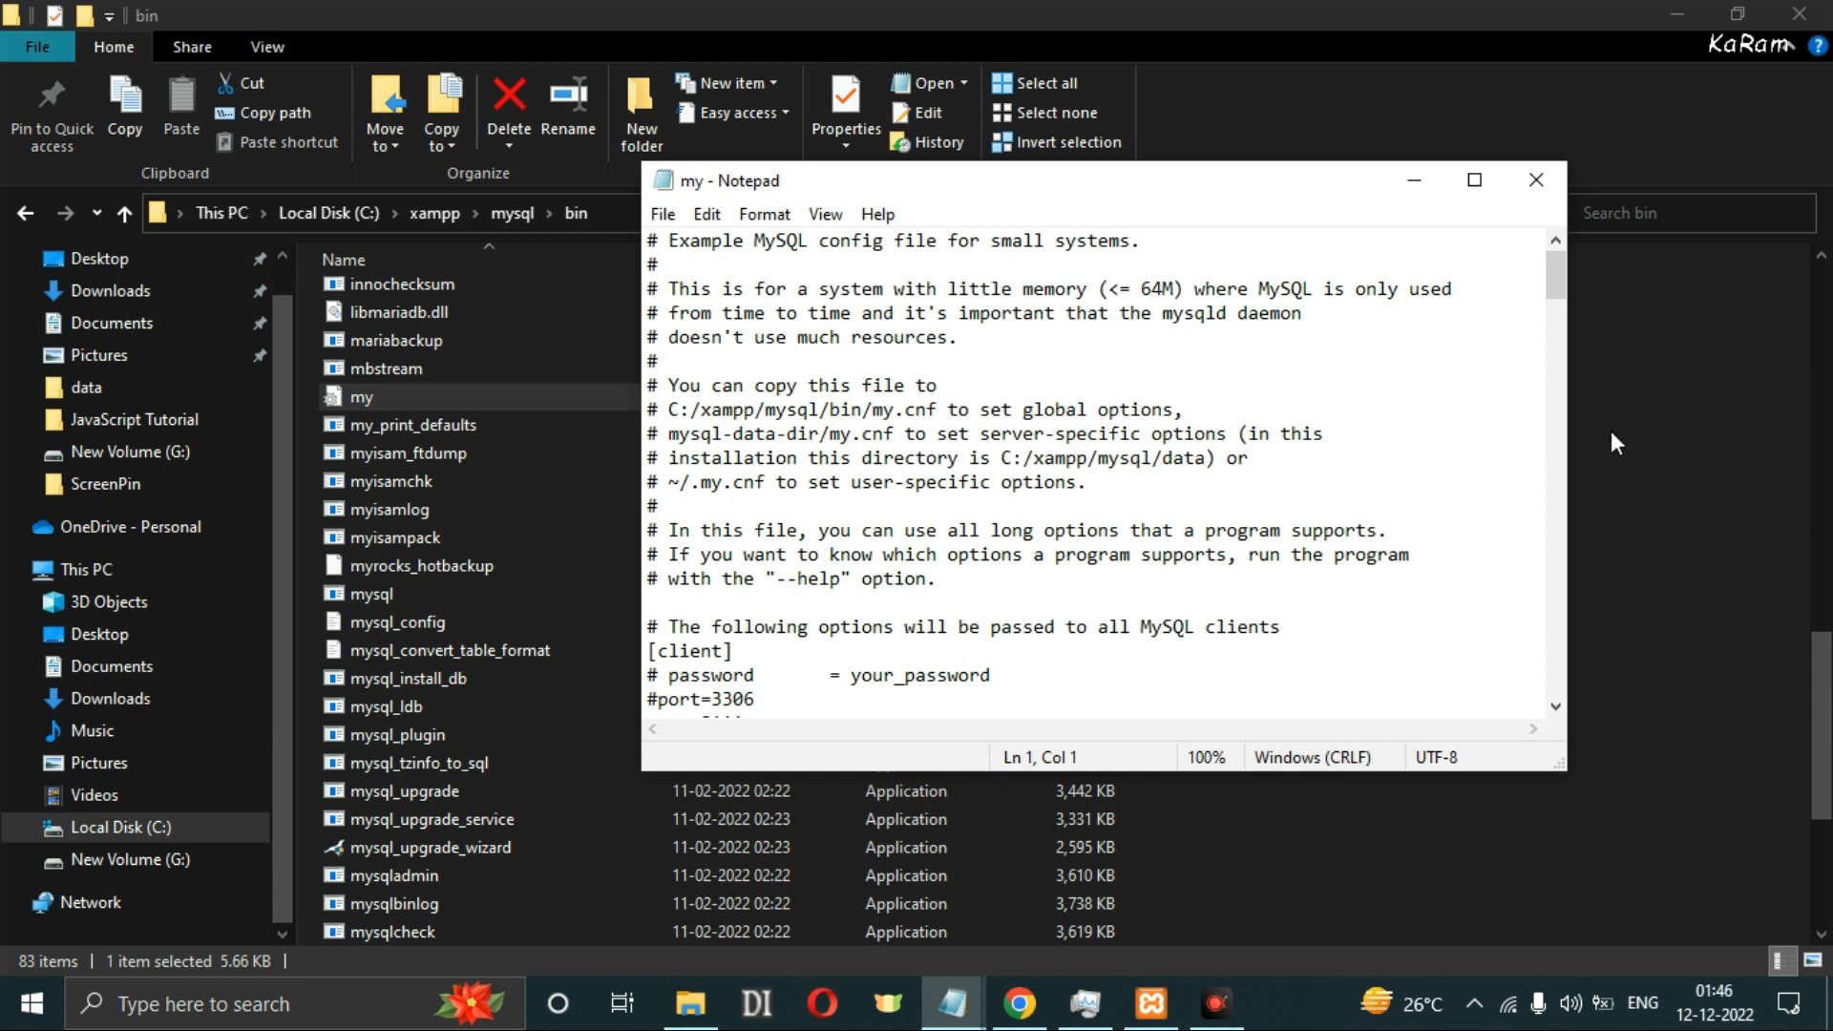
Examine the commented-out and active port lines in the [client] section of the my configuration file.
{"action": "left_click_drag", "start_coordinate": [1555, 273], "coordinate": [1562, 319]}
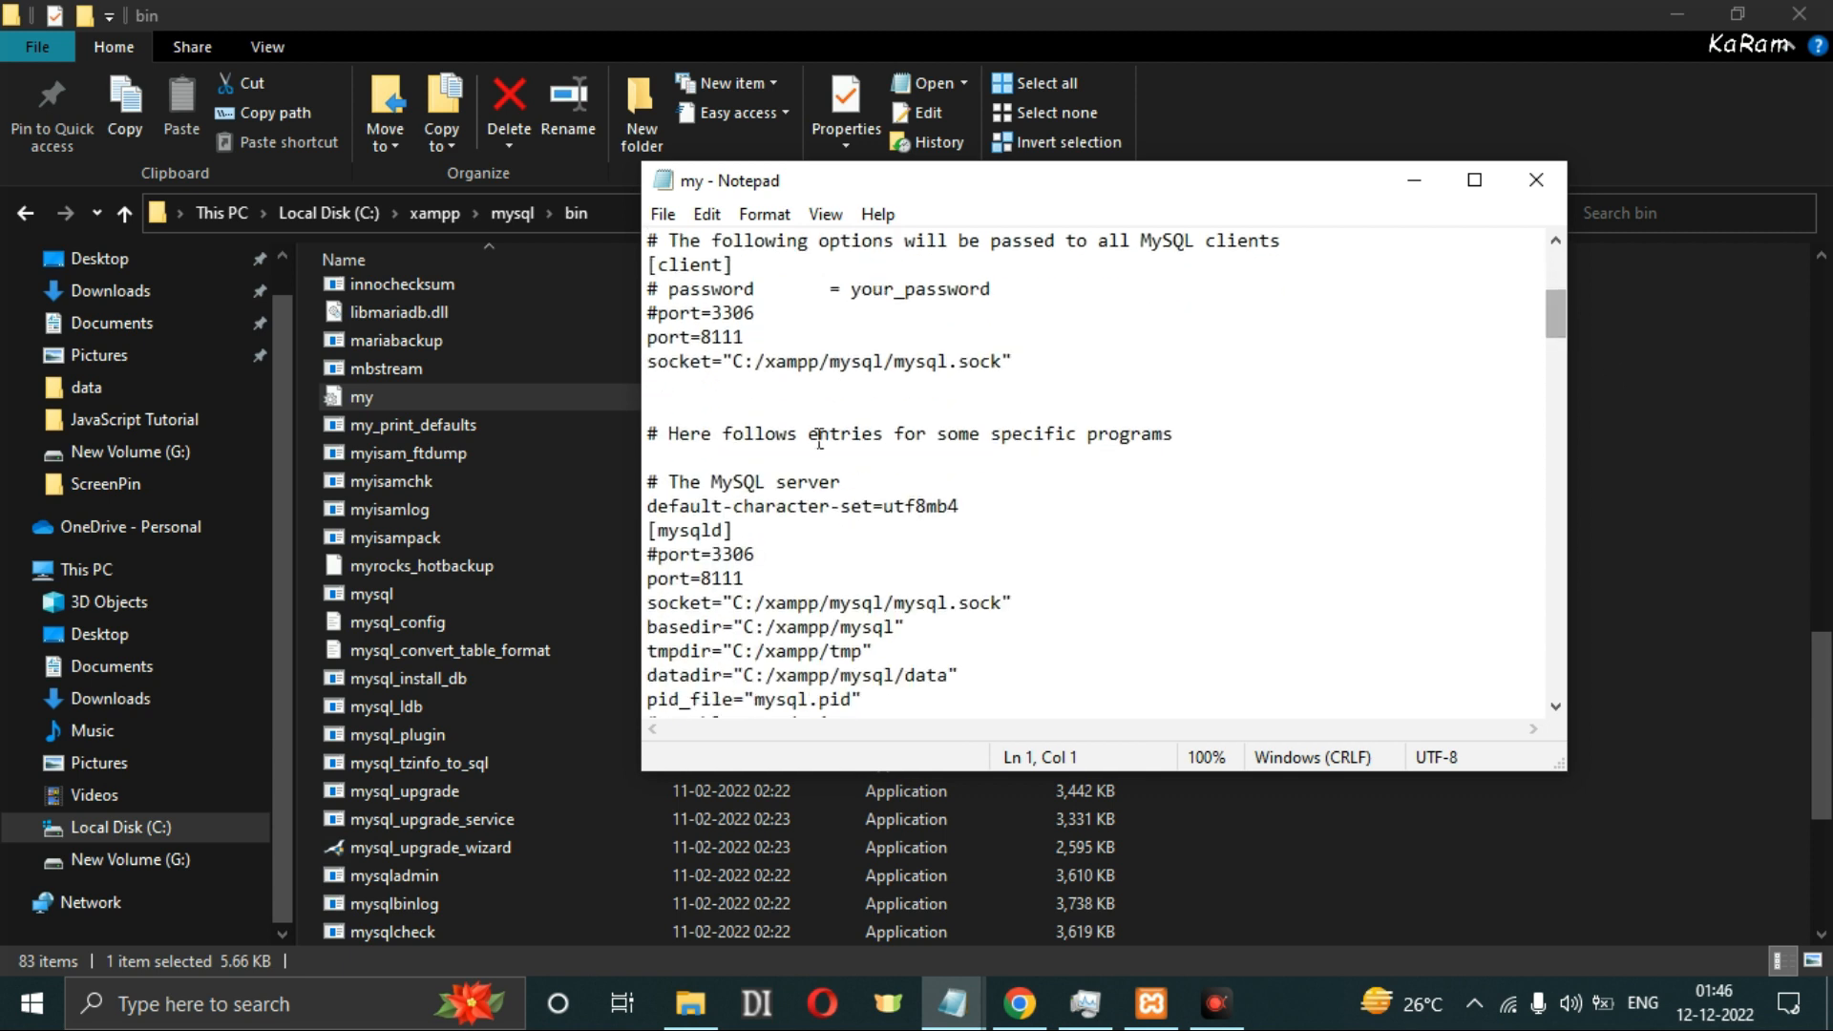
{"action": "left_click_drag", "start_coordinate": [655, 318], "coordinate": [769, 315]}
{"action": "left_click", "coordinate": [770, 314]}
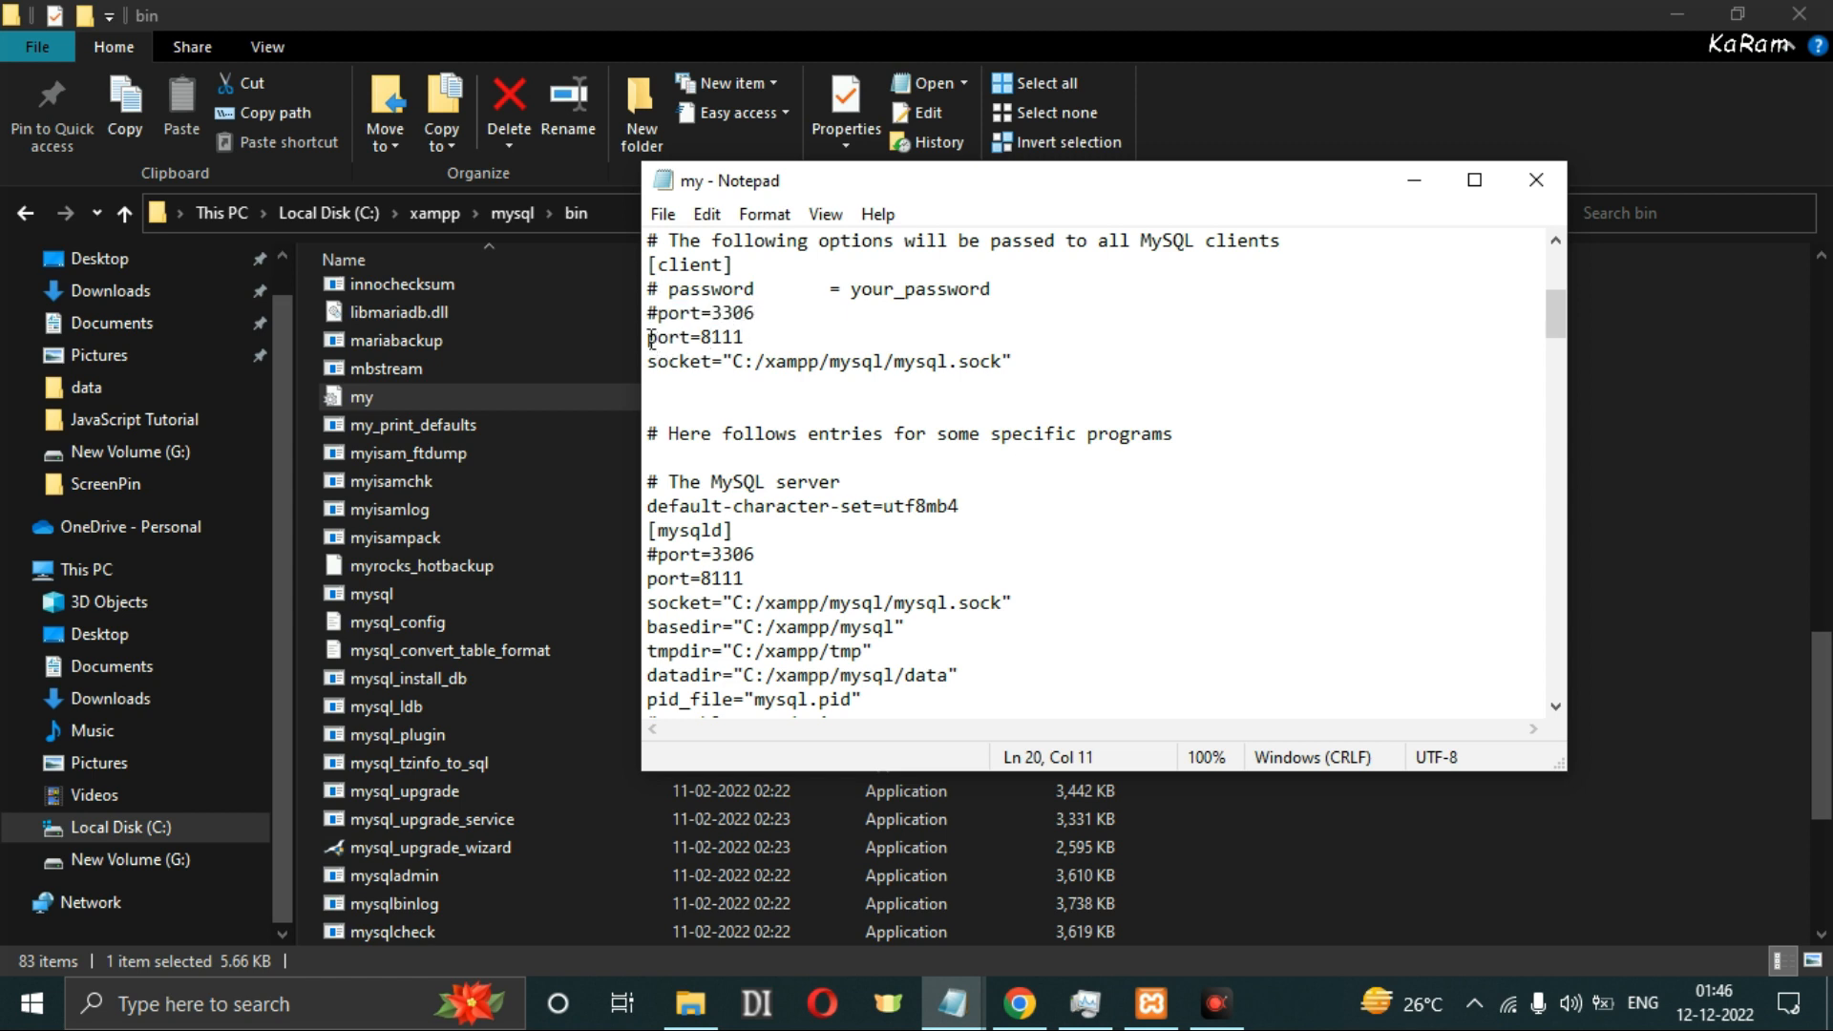
{"action": "left_click_drag", "start_coordinate": [651, 338], "coordinate": [750, 339]}
{"action": "left_click", "coordinate": [752, 338]}
{"action": "left_click_drag", "start_coordinate": [649, 339], "coordinate": [756, 334]}
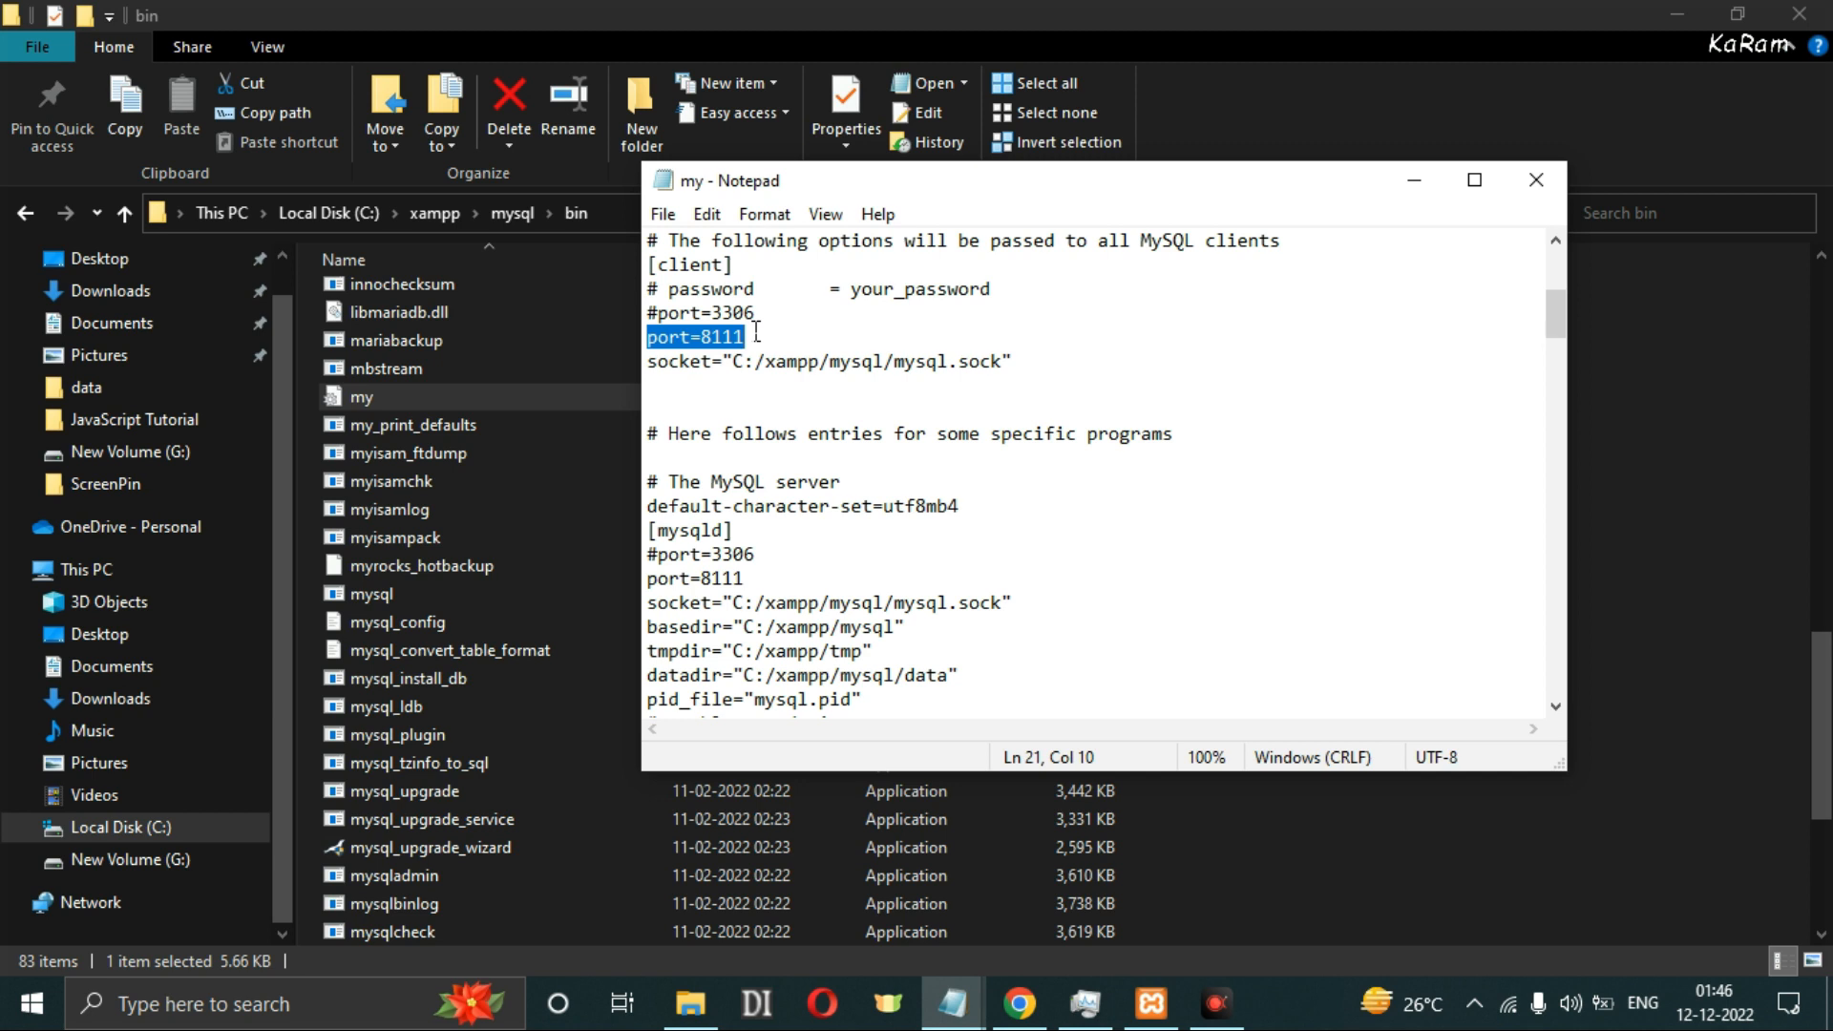
{"action": "left_click", "coordinate": [756, 333]}
{"action": "double_click", "coordinate": [652, 315]}
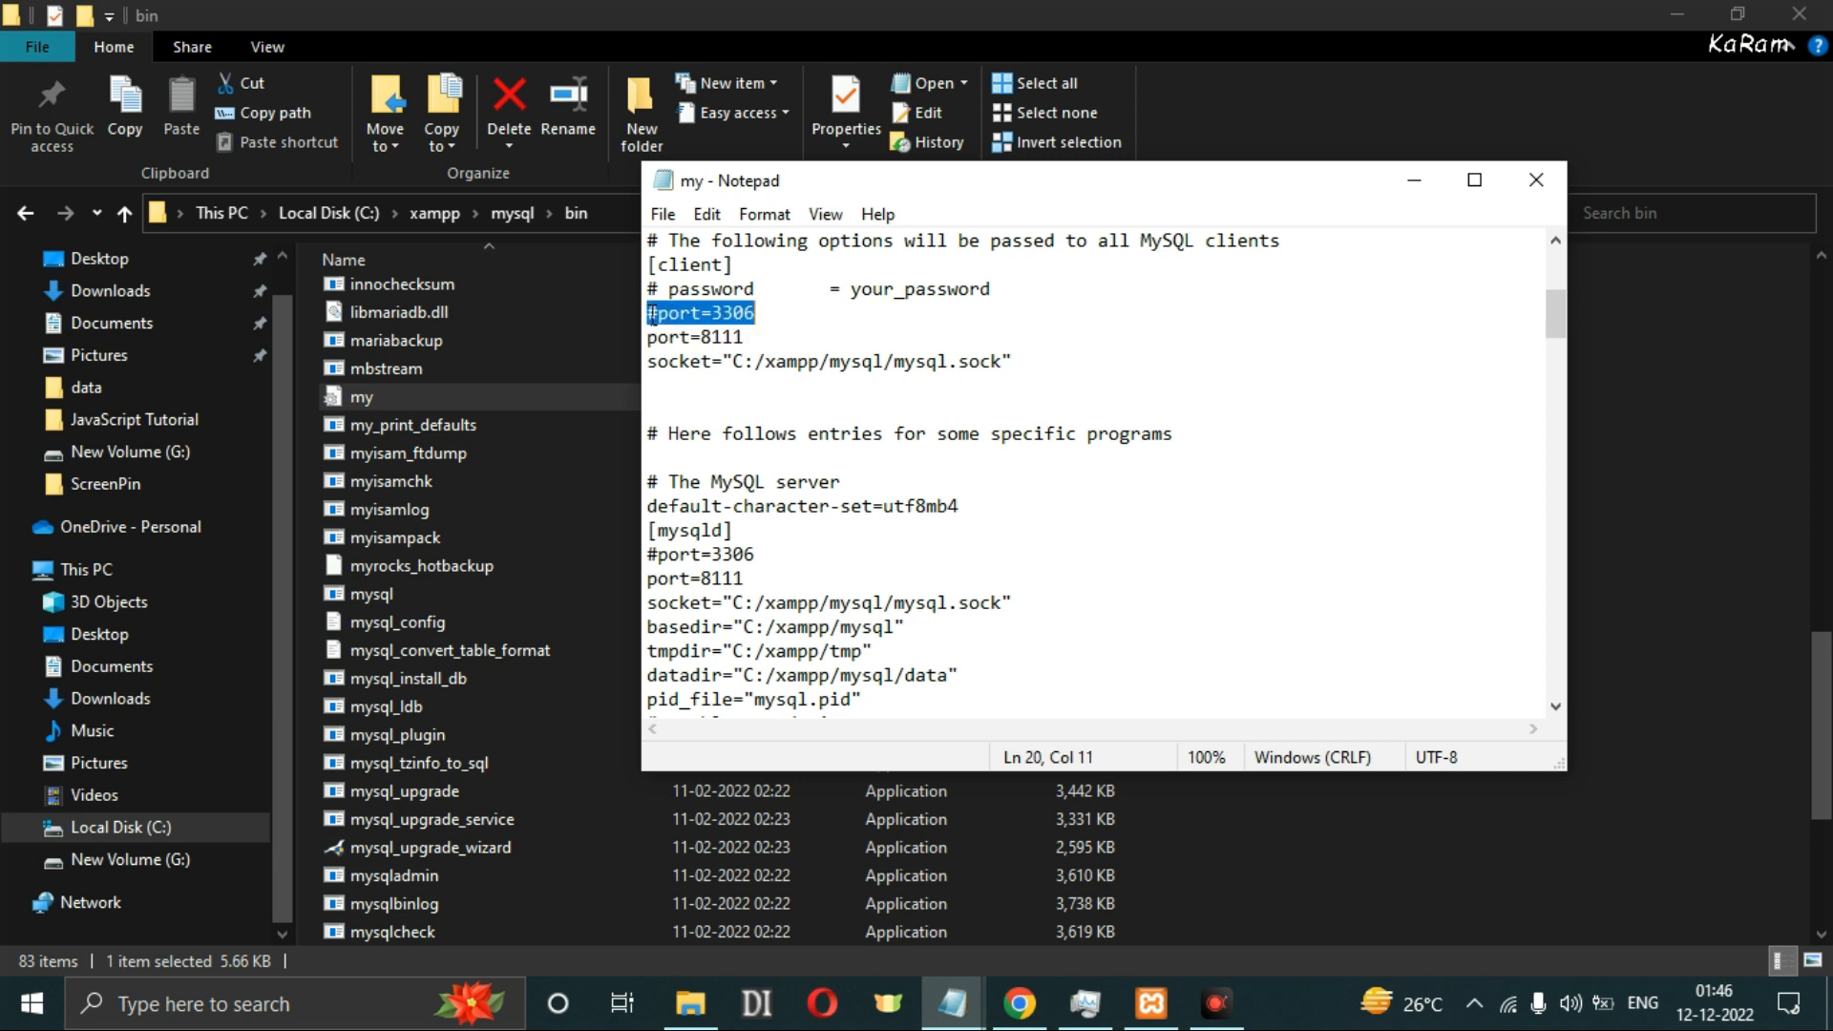
{"action": "left_click", "coordinate": [769, 317]}
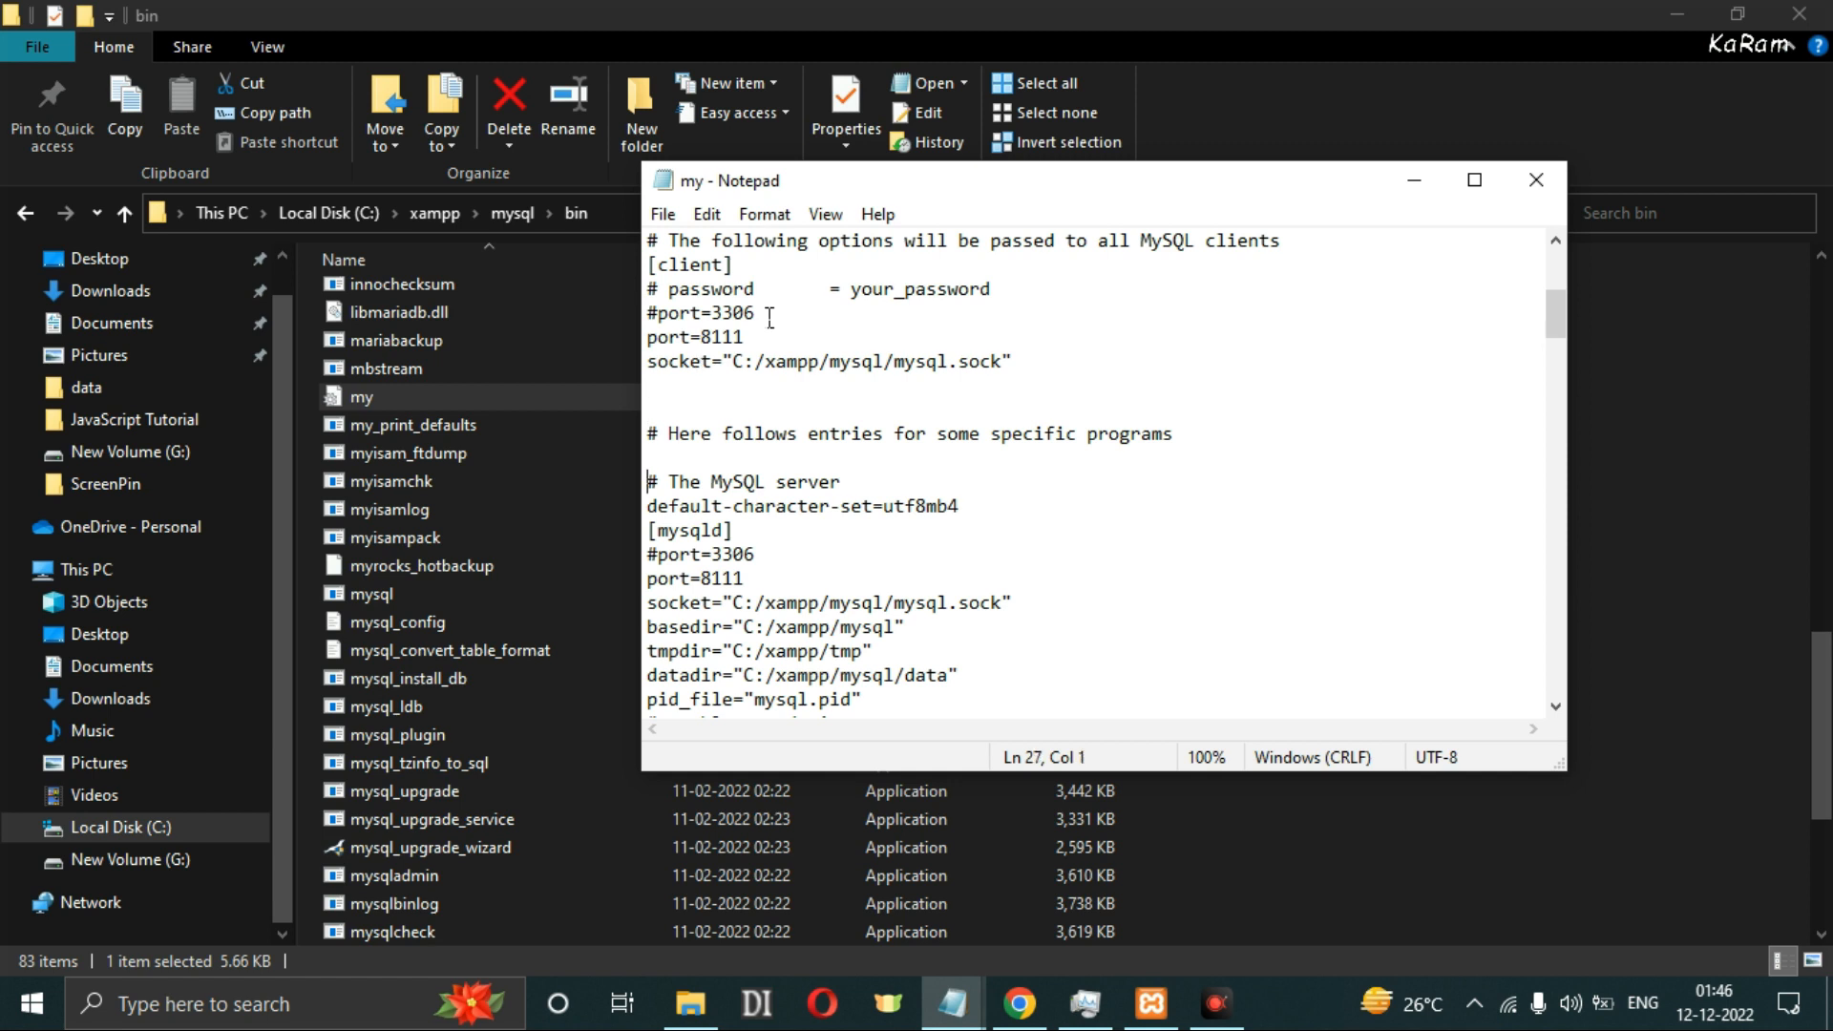
Examine the commented-out and active port lines in the [mysqld] section, and close the configuration file.
{"action": "key", "text": "Down"}
{"action": "key", "text": "Down"}
{"action": "key", "text": "Down"}
{"action": "key", "text": "Down"}
{"action": "mouse_move", "coordinate": [650, 555]}
{"action": "left_mouse_down"}
{"action": "mouse_move", "coordinate": [759, 555]}
{"action": "mouse_move", "coordinate": [650, 557]}
{"action": "mouse_move", "coordinate": [681, 558]}
{"action": "left_mouse_up"}
{"action": "left_click", "coordinate": [749, 554]}
{"action": "left_click", "coordinate": [786, 560]}
{"action": "left_click_drag", "start_coordinate": [647, 578], "coordinate": [748, 584]}
{"action": "left_click", "coordinate": [748, 583]}
{"action": "left_click", "coordinate": [1033, 560]}
{"action": "left_click", "coordinate": [1532, 181]}
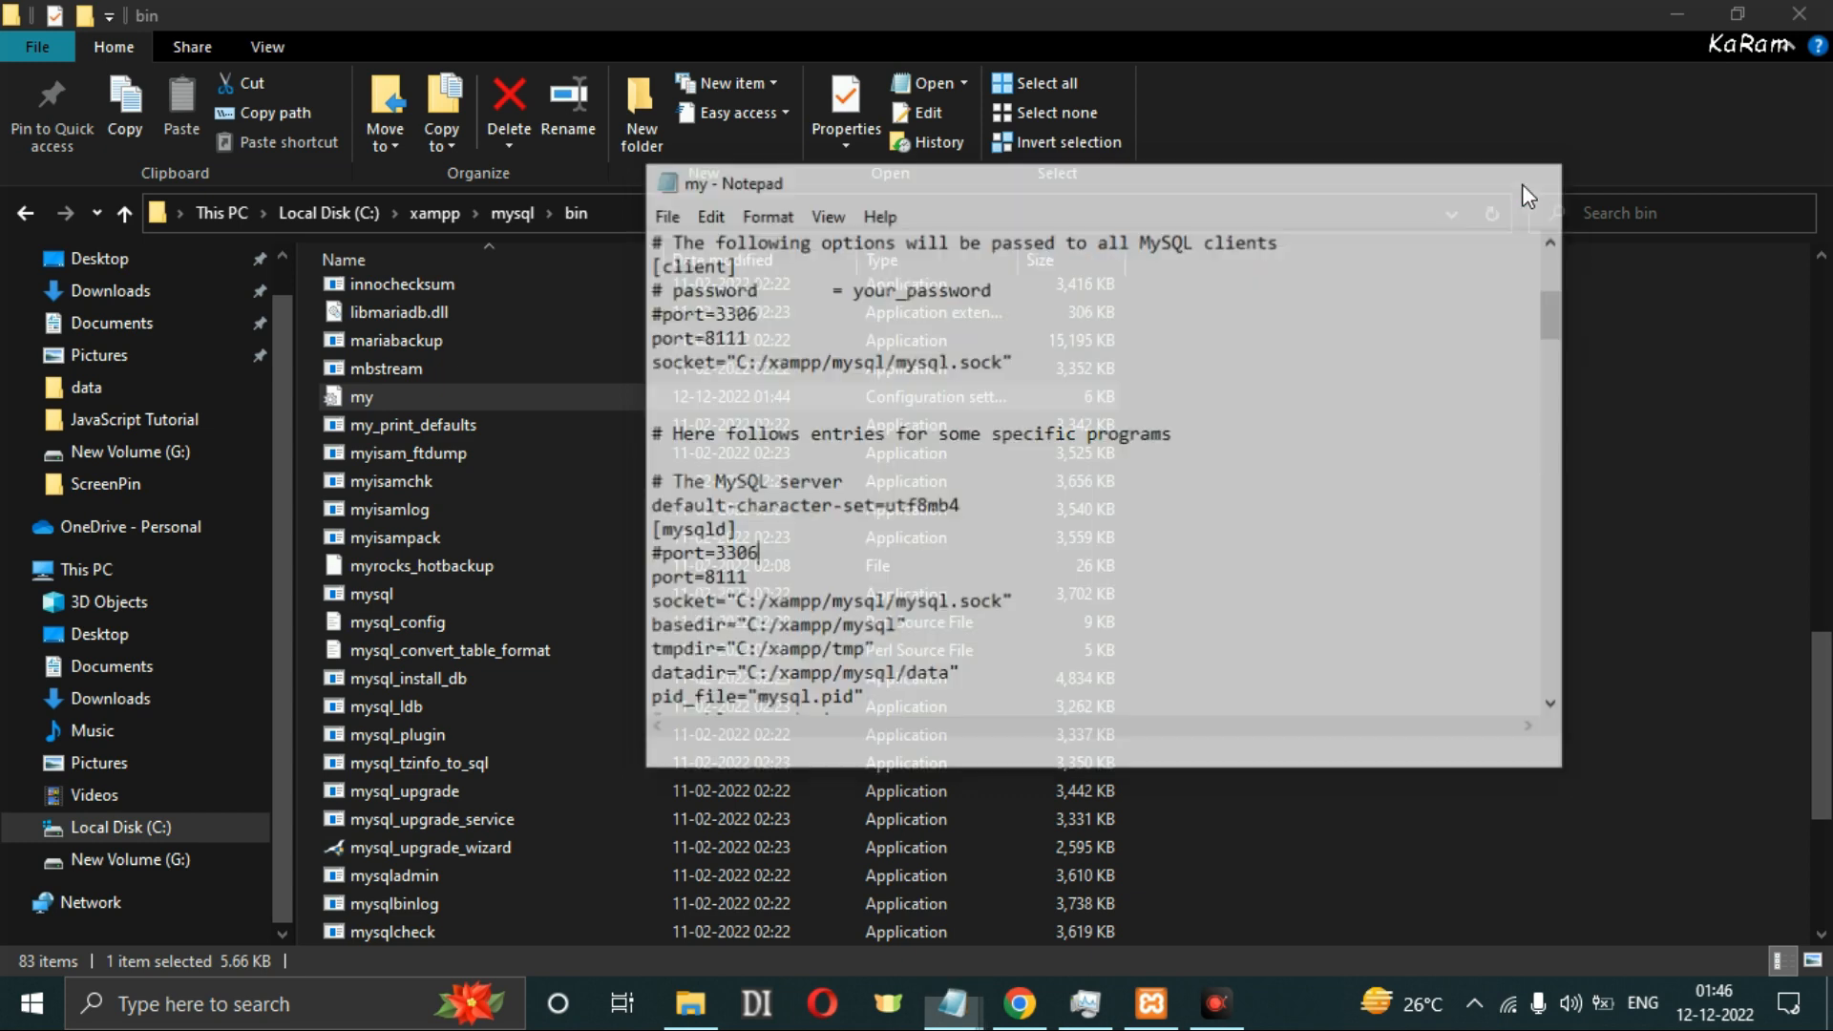
Check the MySQL module's port in XAMPP Control Panel and minimize the panel.
{"action": "left_click", "coordinate": [1168, 993]}
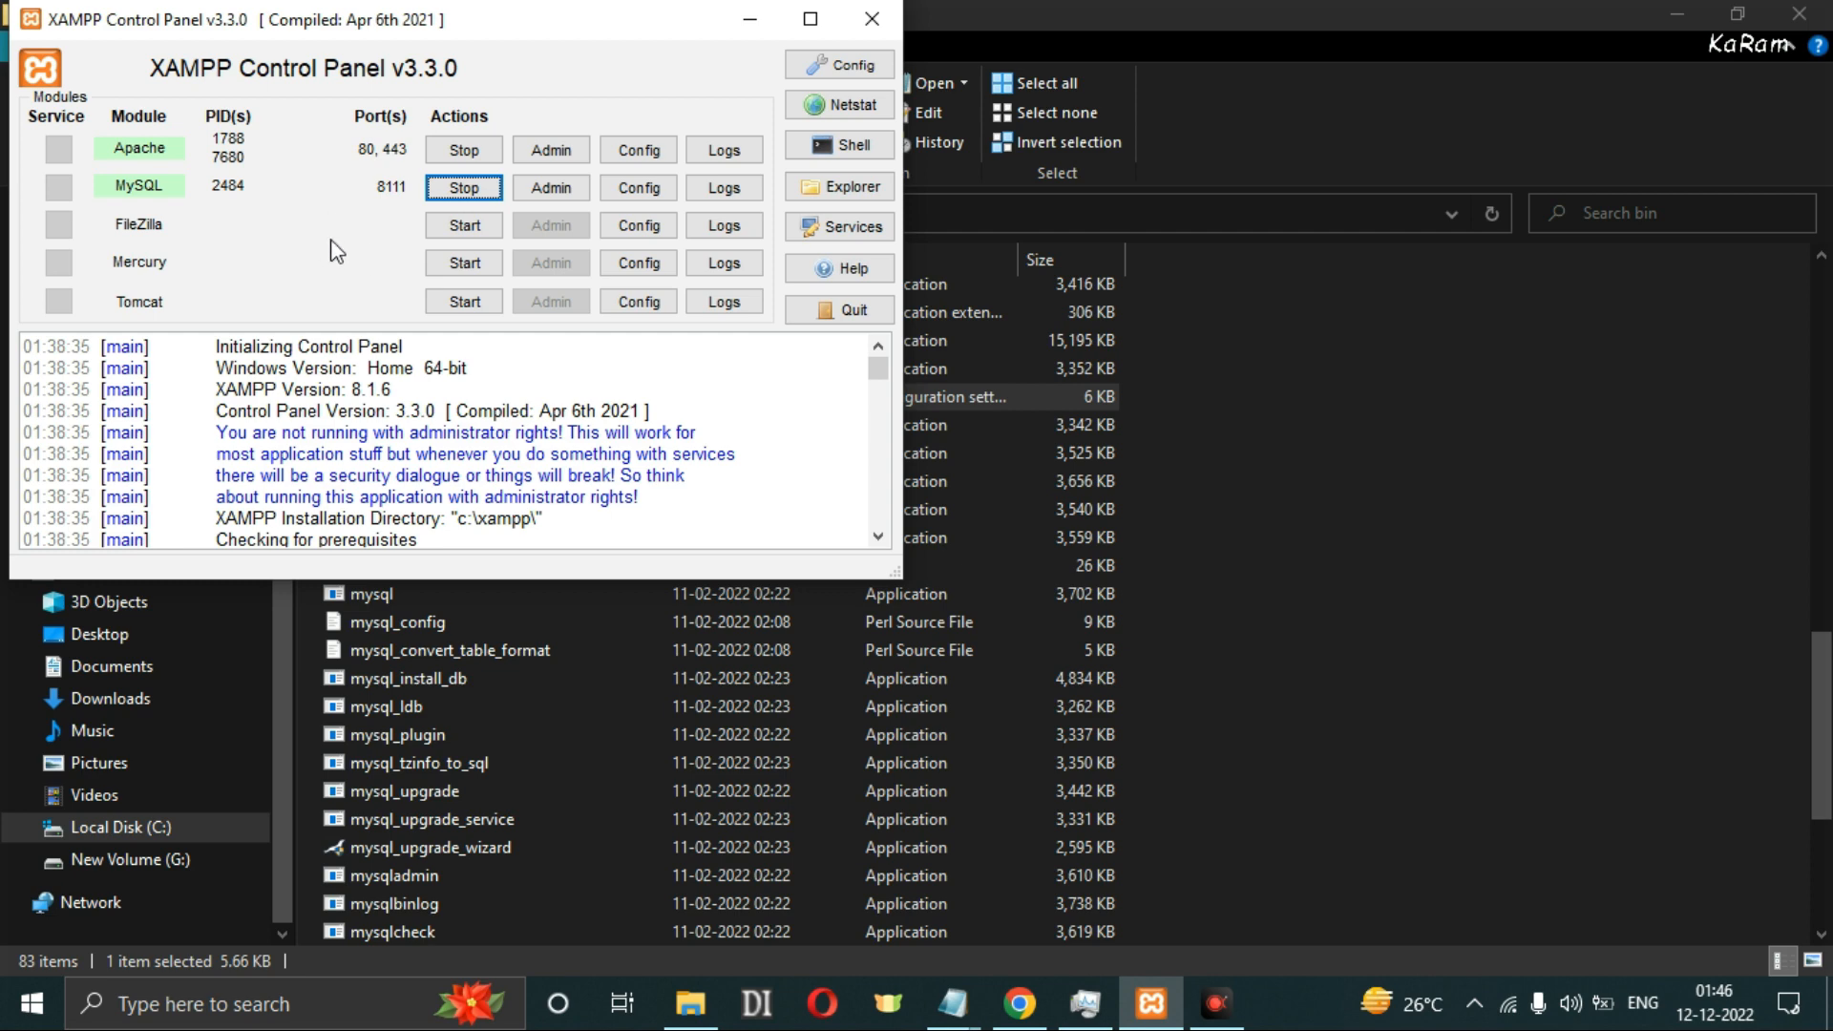
{"action": "left_click", "coordinate": [731, 28]}
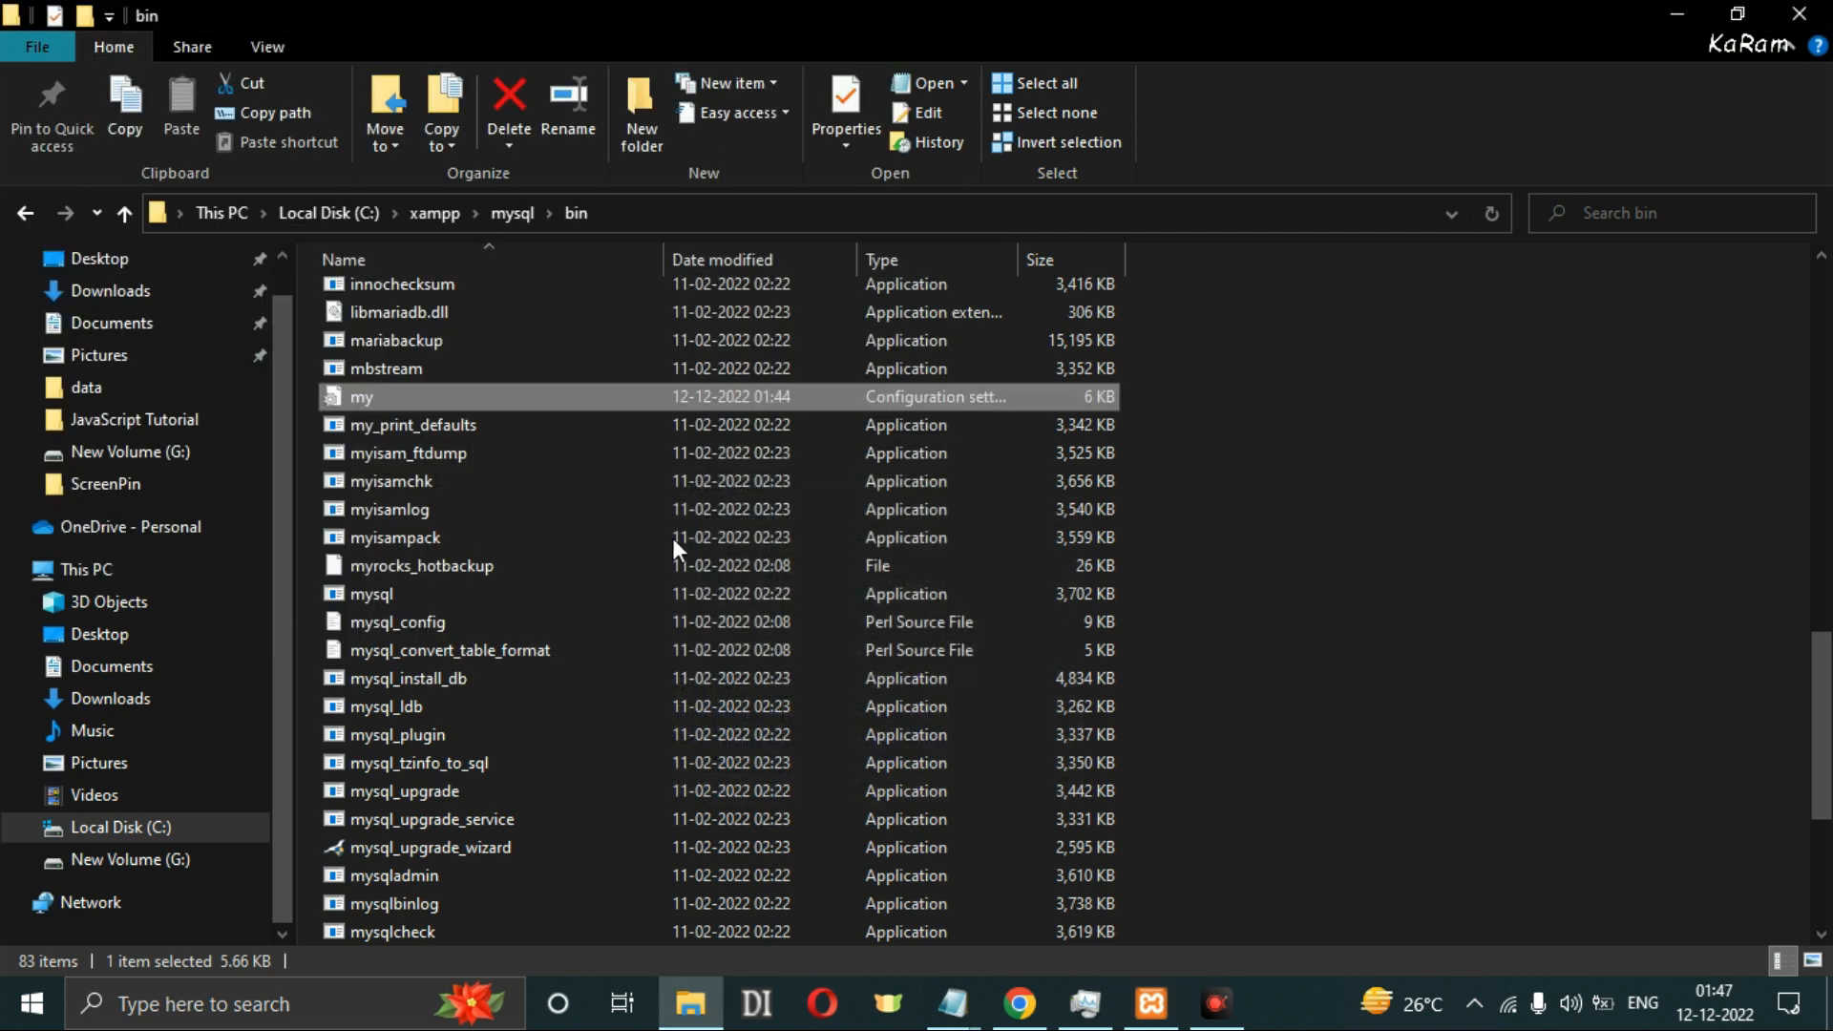
{"action": "mouse_move", "coordinate": [1086, 1016]}
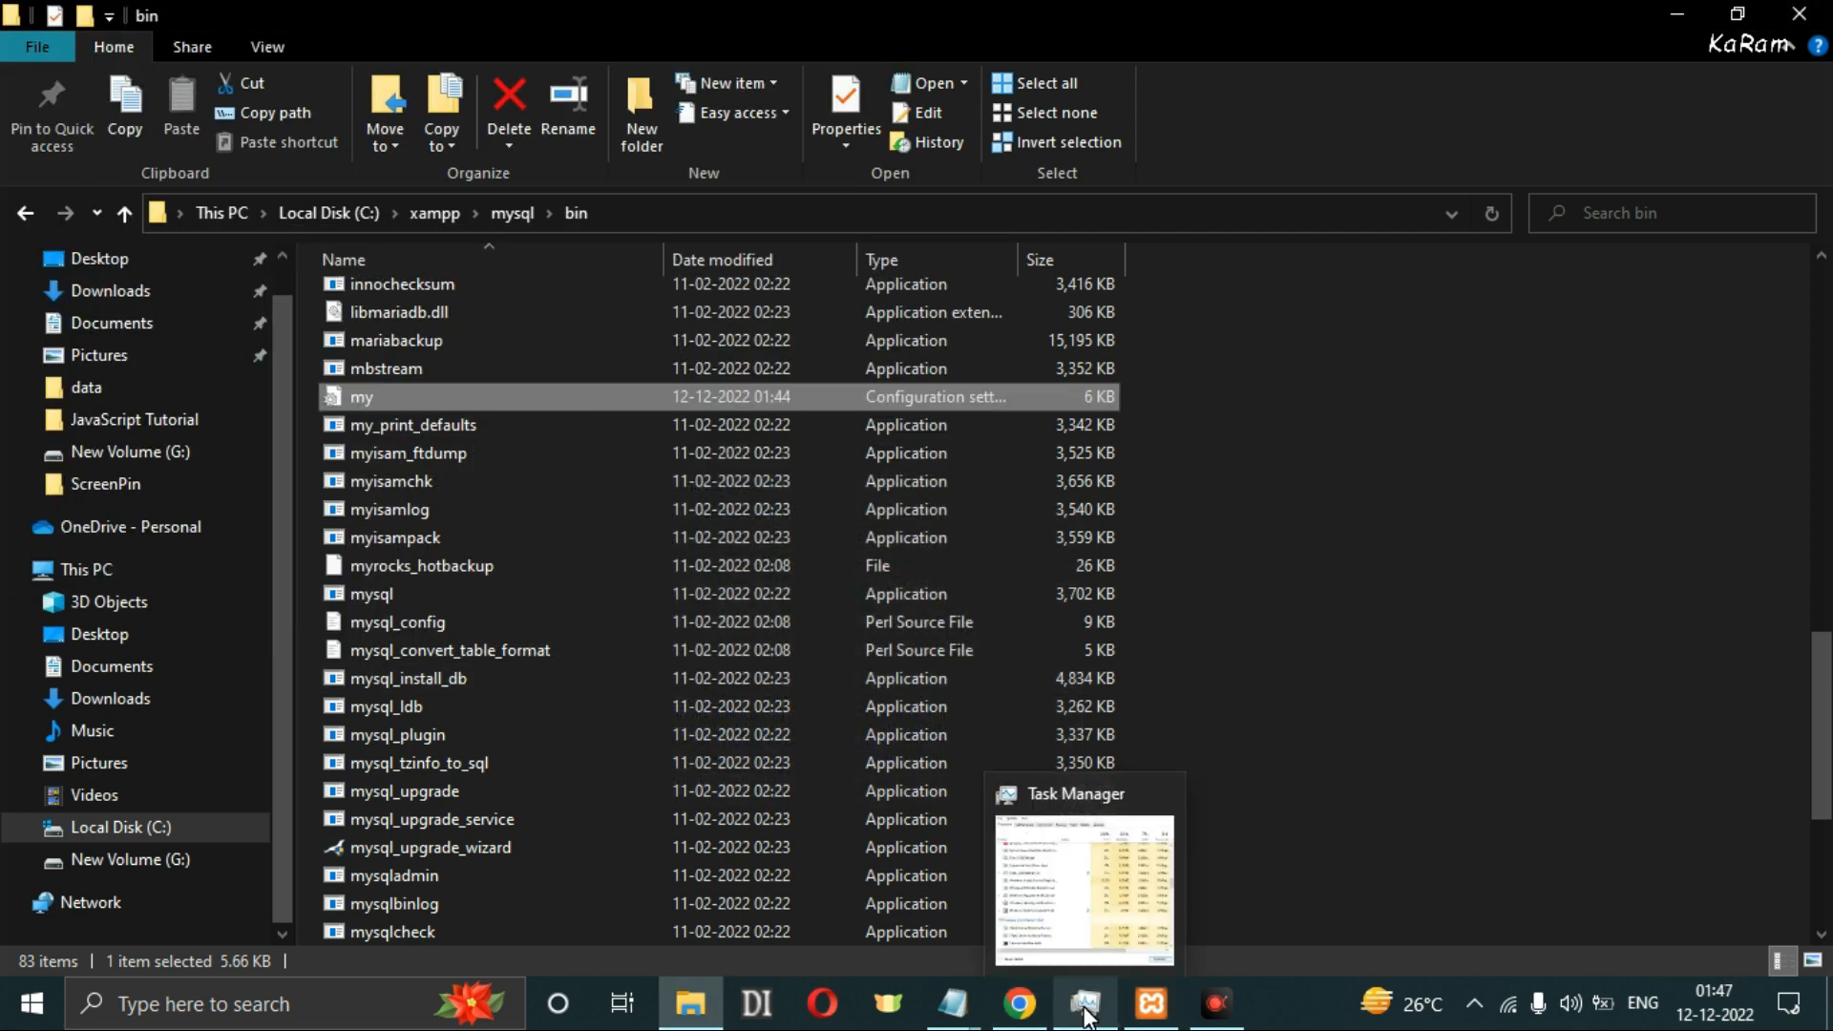